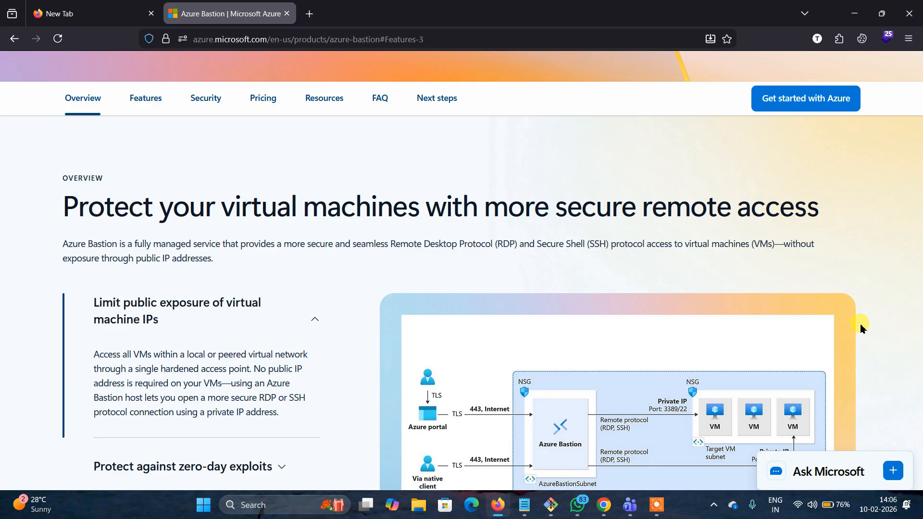
Step: Examine the Azure Bastion architecture diagram at higher magnification, including its private IP connection to the VMs
{"action": "scroll", "coordinate": [864, 329], "scroll_direction": "down", "scroll_amount": 2}
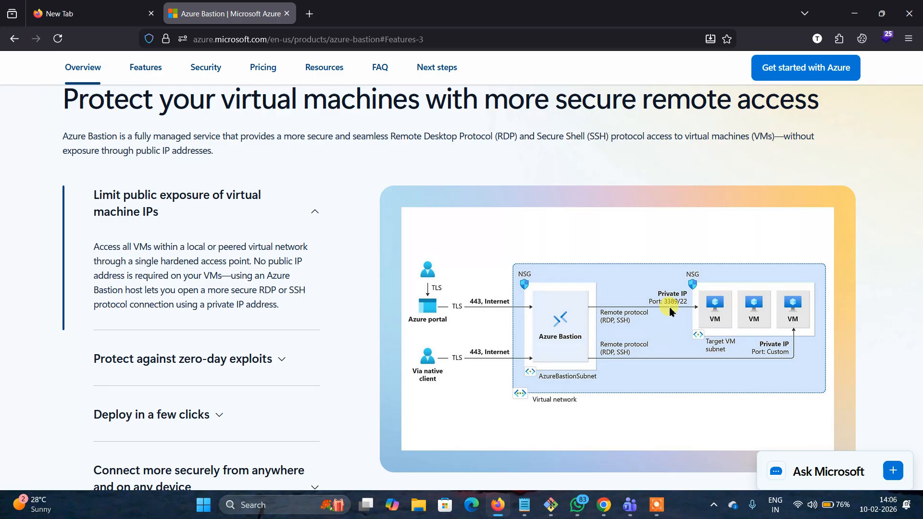
{"action": "key", "text": "super+plus"}
{"action": "key", "text": "super+plus"}
{"action": "key", "text": "super+plus"}
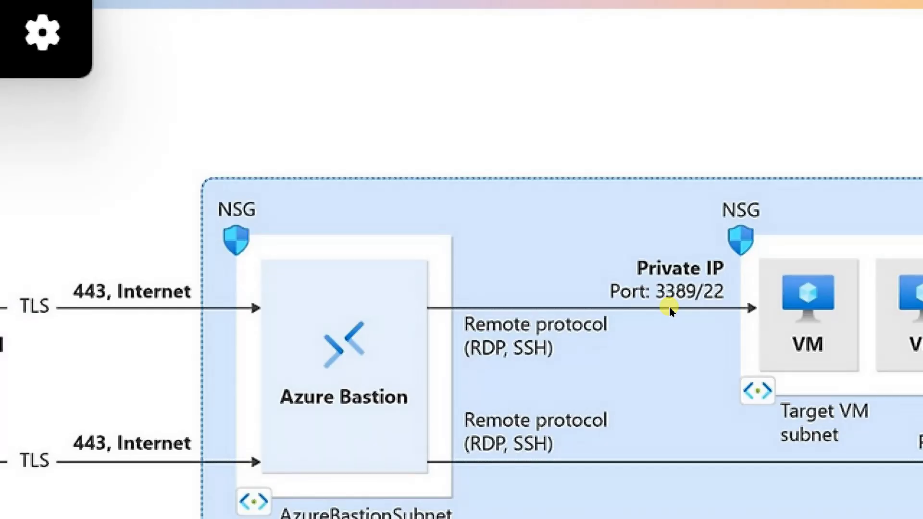
{"action": "key", "text": "super+minus"}
{"action": "key", "text": "super+minus"}
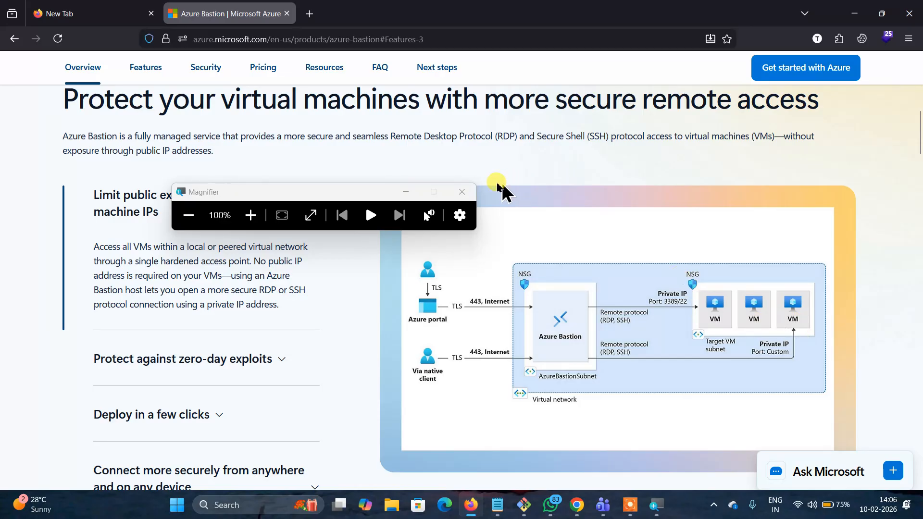
{"action": "left_click", "coordinate": [457, 192]}
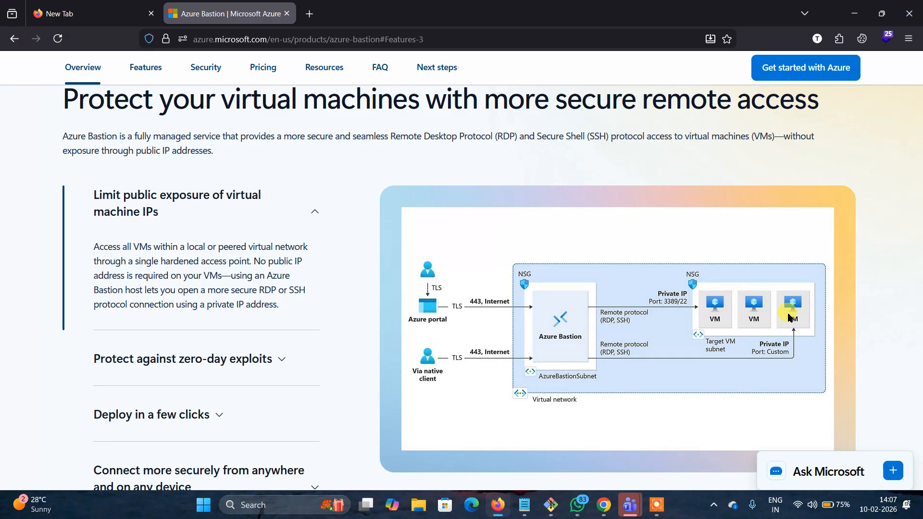
Step: Switch to Paint by running mspaint
{"action": "key", "text": "super+r"}
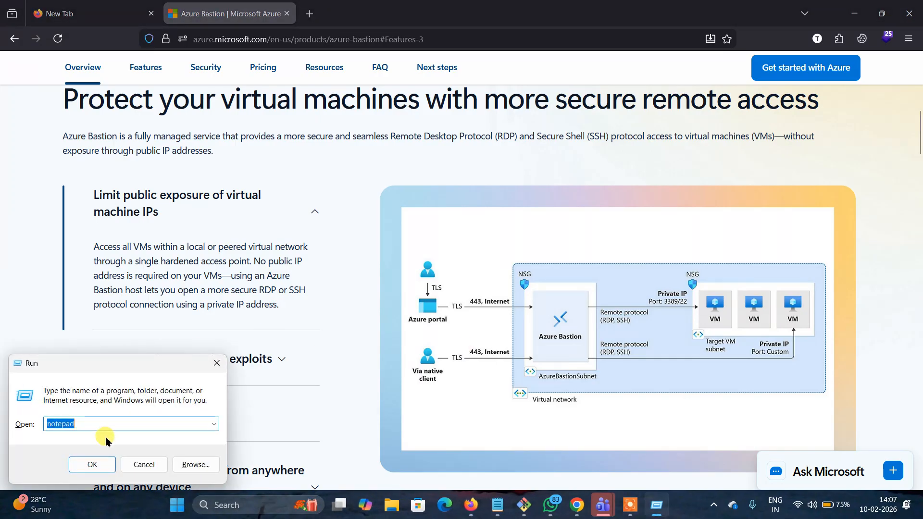
{"action": "type", "text": "mspain"}
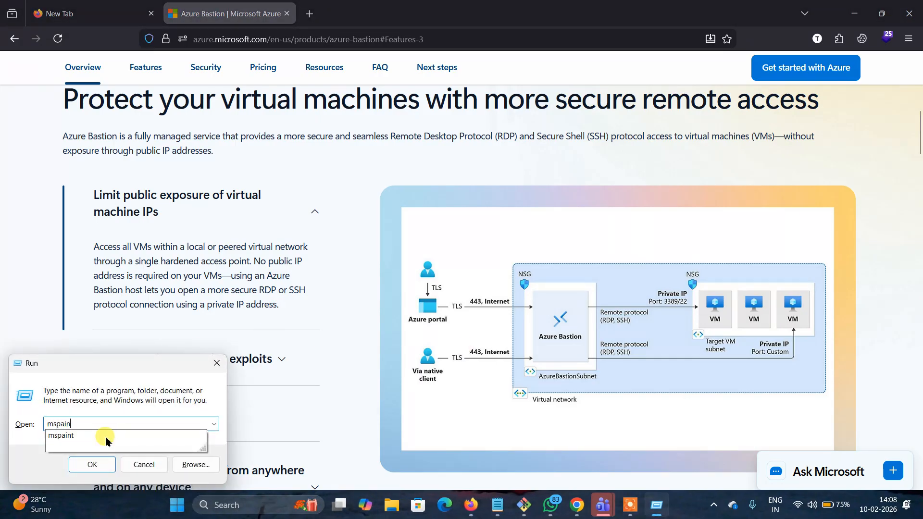
{"action": "left_click", "coordinate": [103, 435]}
{"action": "key", "text": "Return"}
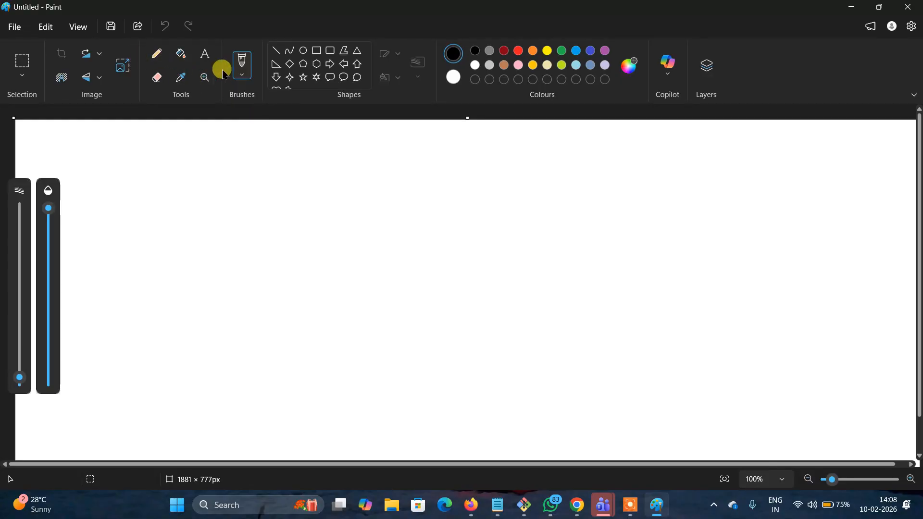
Step: Draw an outer rectangle about 864 × 493 px containing two tall, spaced-apart rectangles about 174 × 379 px and 180 × 363 px
{"action": "left_click", "coordinate": [315, 50]}
{"action": "left_click_drag", "start_coordinate": [294, 187], "coordinate": [711, 426]}
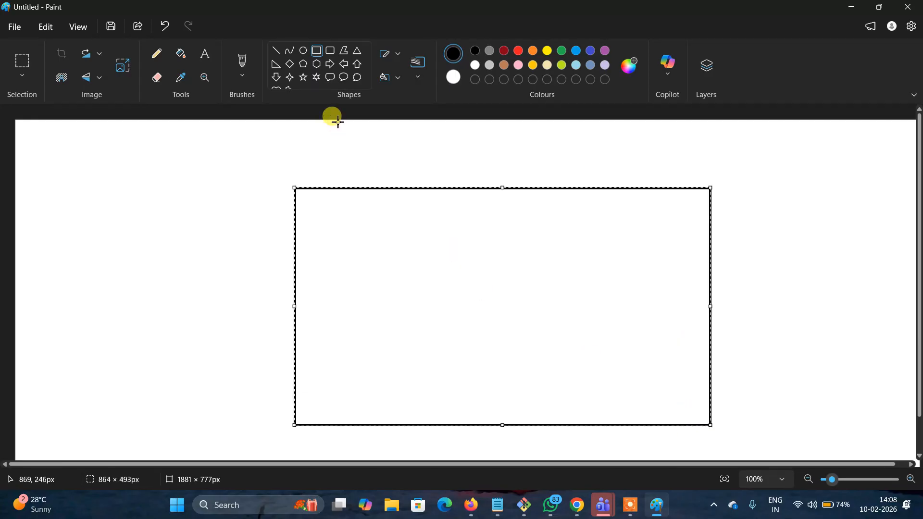
{"action": "left_click", "coordinate": [319, 52]}
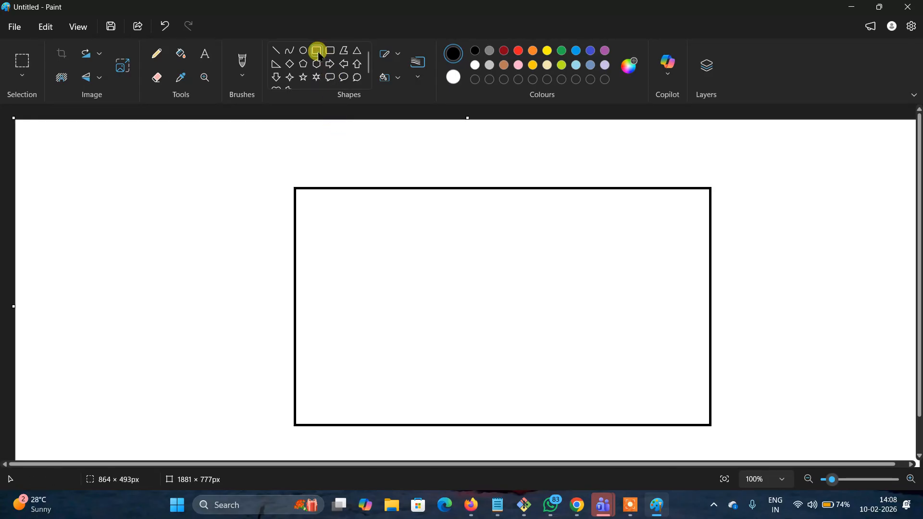
{"action": "left_click_drag", "start_coordinate": [331, 228], "coordinate": [414, 410]}
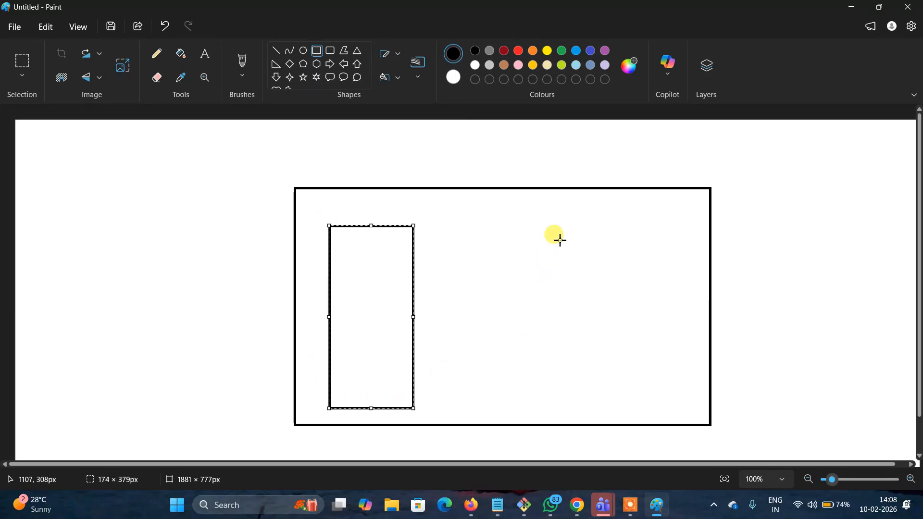
{"action": "mouse_move", "coordinate": [567, 222]}
{"action": "left_mouse_down"}
{"action": "mouse_move", "coordinate": [575, 284]}
{"action": "mouse_move", "coordinate": [635, 383]}
{"action": "mouse_move", "coordinate": [654, 397]}
{"action": "left_mouse_up"}
Step: Add the text label "public n/w" at the top of the left inner rectangle
{"action": "left_click", "coordinate": [206, 53]}
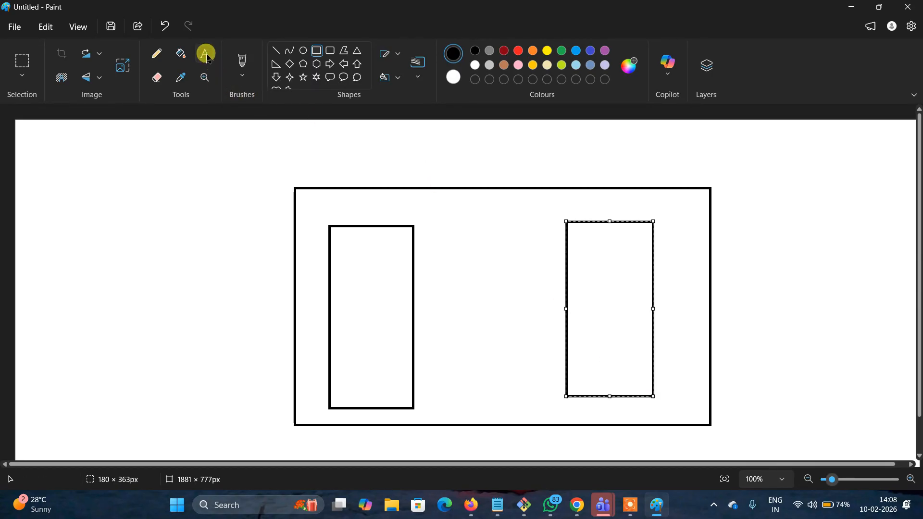
{"action": "left_click", "coordinate": [348, 213]}
{"action": "left_click", "coordinate": [347, 211]}
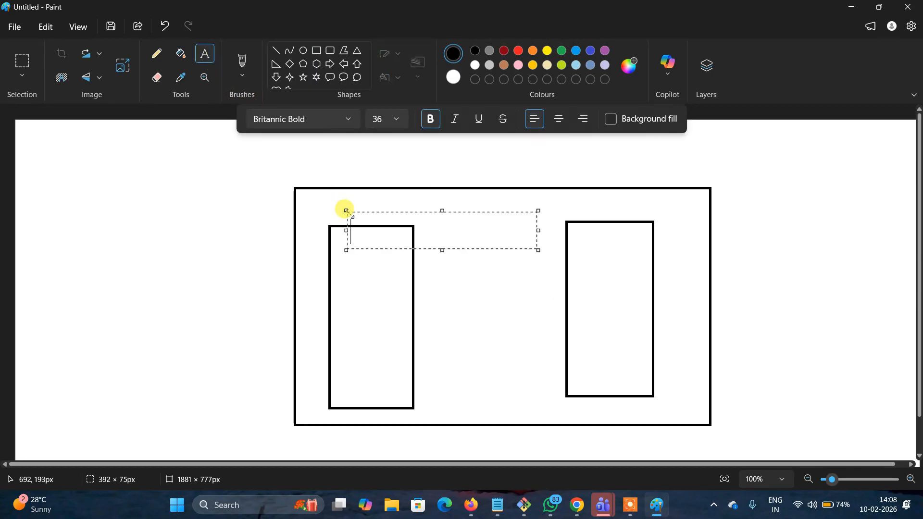
{"action": "type", "text": "publ"}
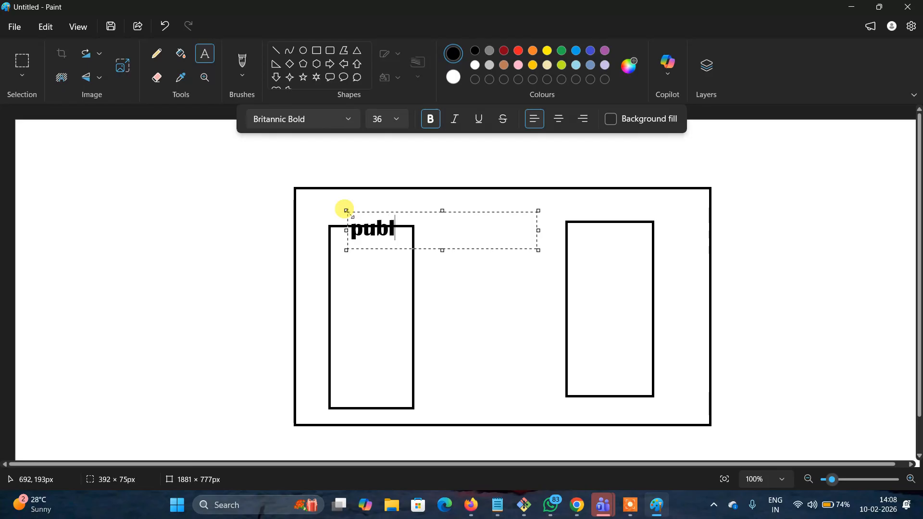
{"action": "type", "text": "ic n/w"}
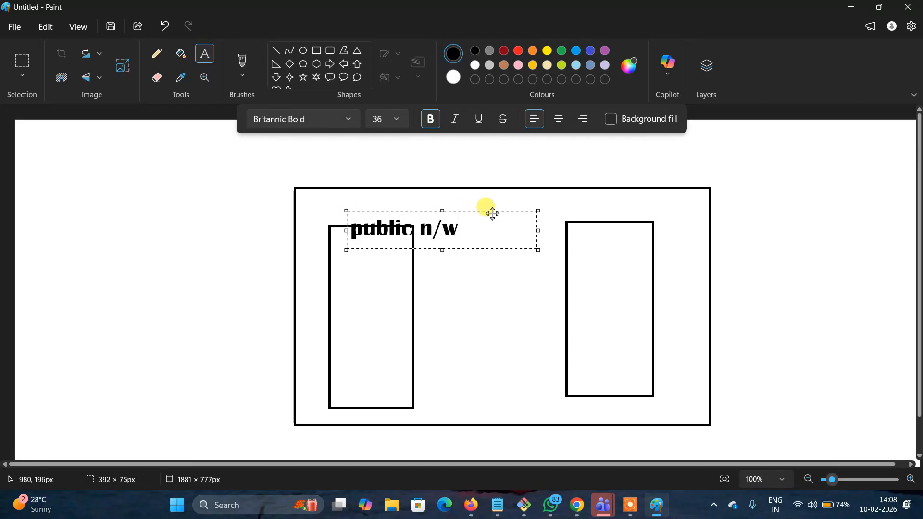
{"action": "left_click", "coordinate": [590, 210]}
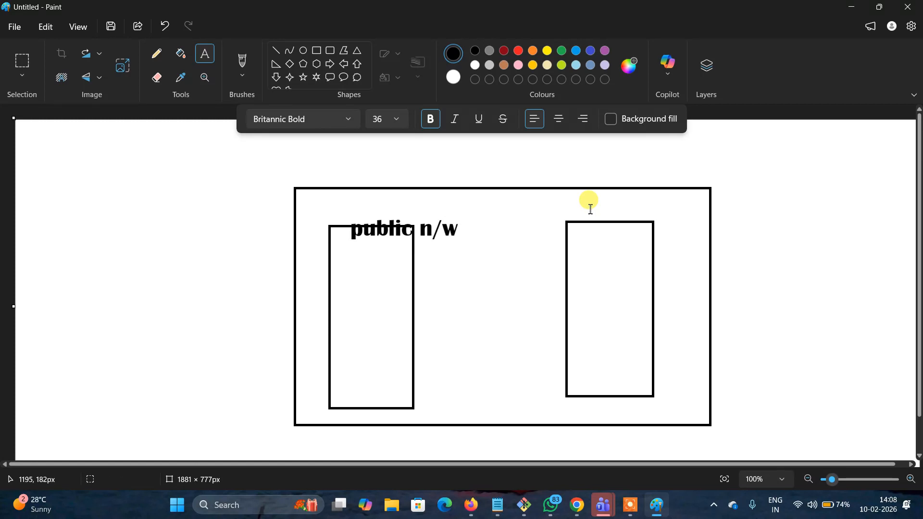
Step: Add the text label "private n/w" at the top of the right inner rectangle
{"action": "left_click", "coordinate": [590, 222]}
{"action": "type", "text": "p"}
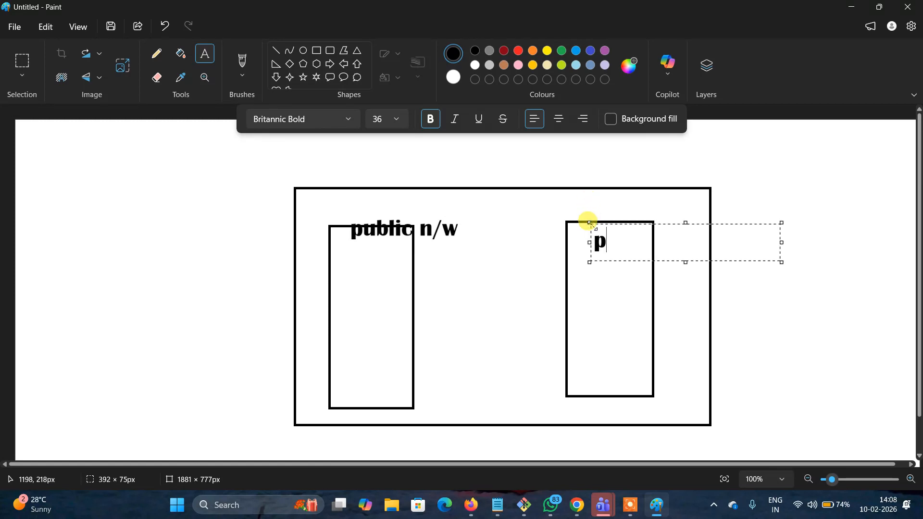
{"action": "type", "text": "rivate "}
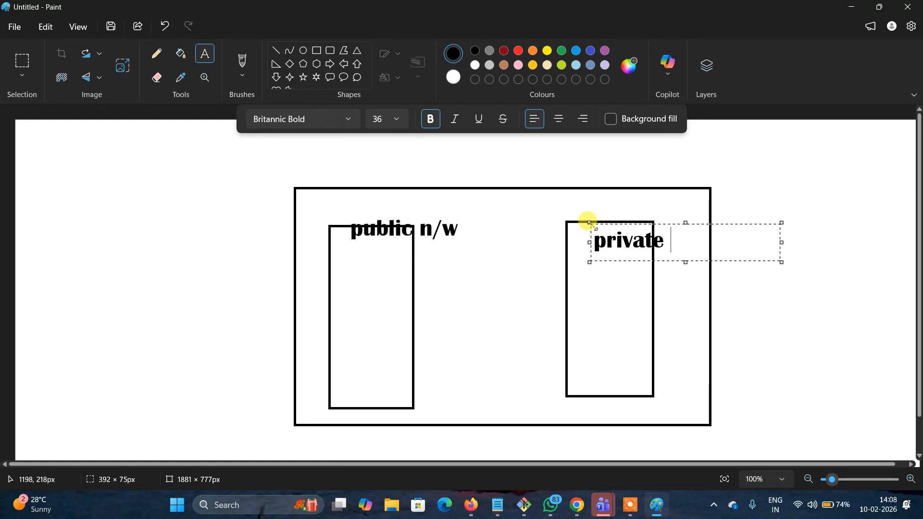
{"action": "type", "text": "n/w"}
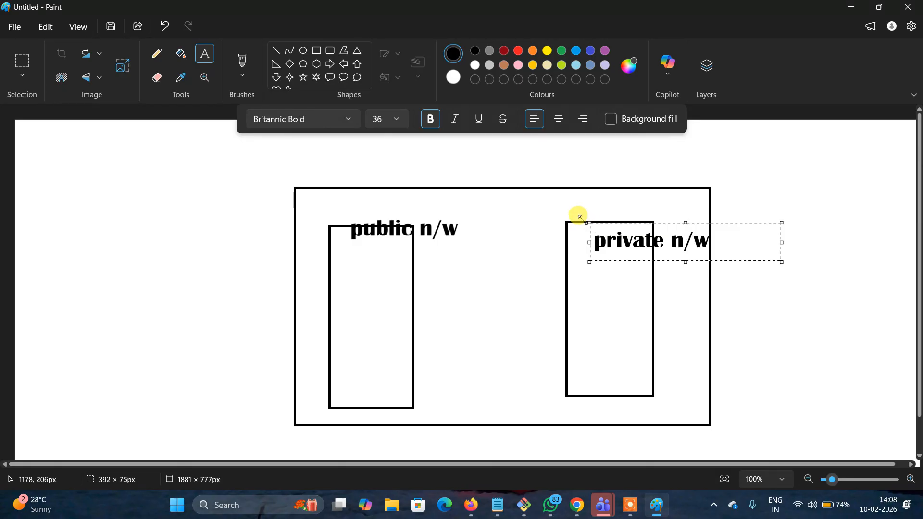
{"action": "left_click", "coordinate": [464, 171]}
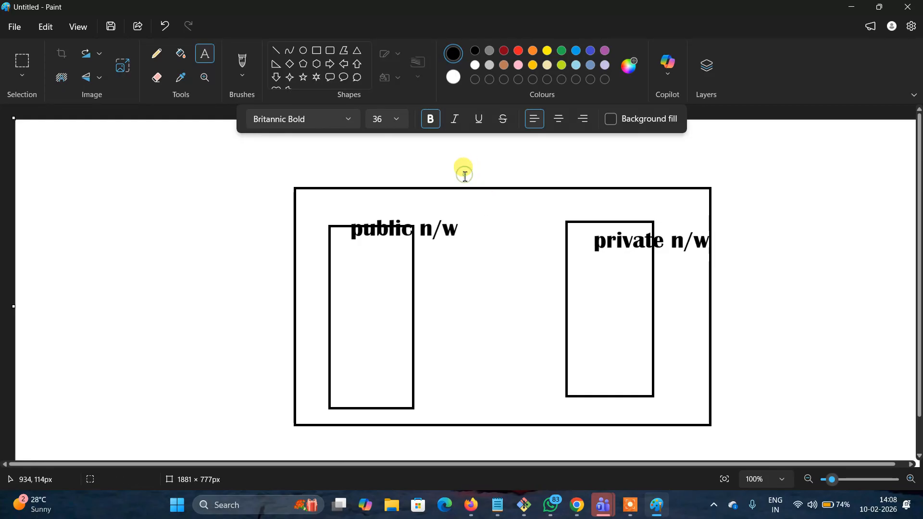
Step: Draw a small box about 106 × 99 px inside the private network rectangle and one about 99 × 96 px inside the public one
{"action": "left_click", "coordinate": [315, 50]}
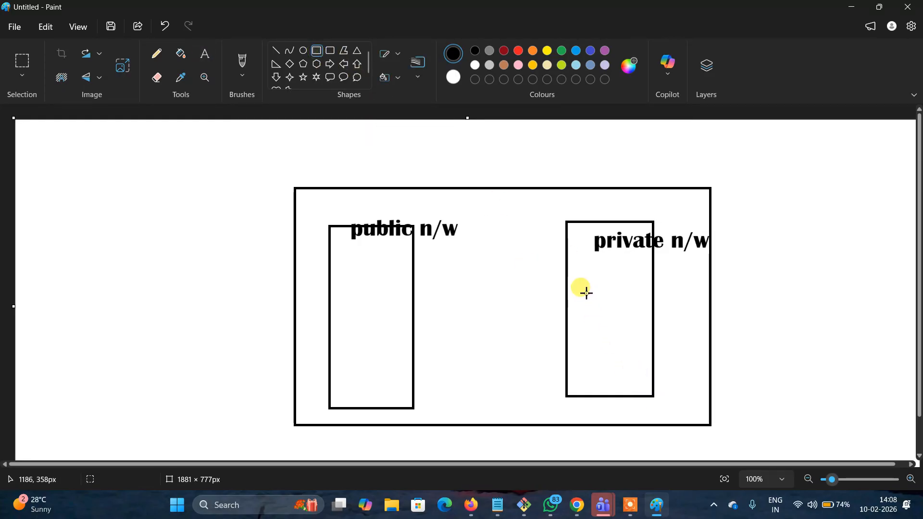
{"action": "mouse_move", "coordinate": [585, 292]}
{"action": "left_mouse_down"}
{"action": "mouse_move", "coordinate": [621, 339]}
{"action": "mouse_move", "coordinate": [637, 340]}
{"action": "left_mouse_up"}
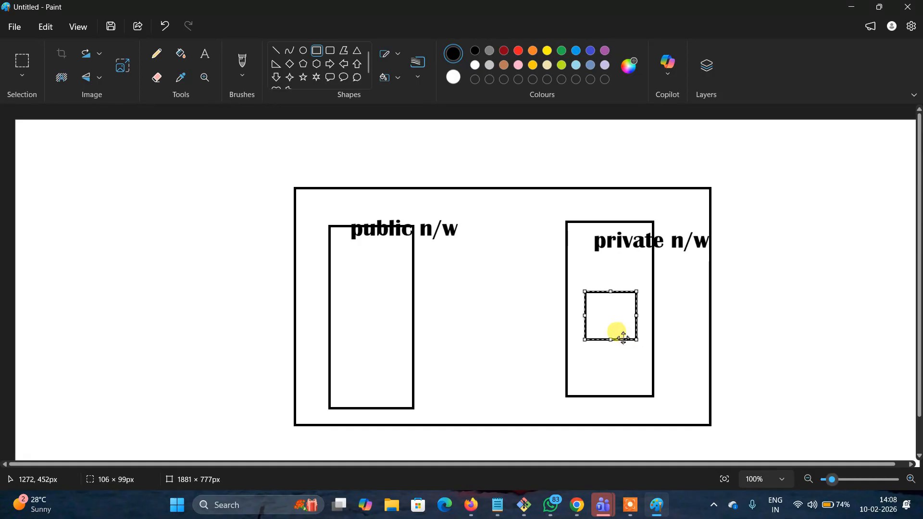
{"action": "left_click_drag", "start_coordinate": [341, 302], "coordinate": [364, 335]}
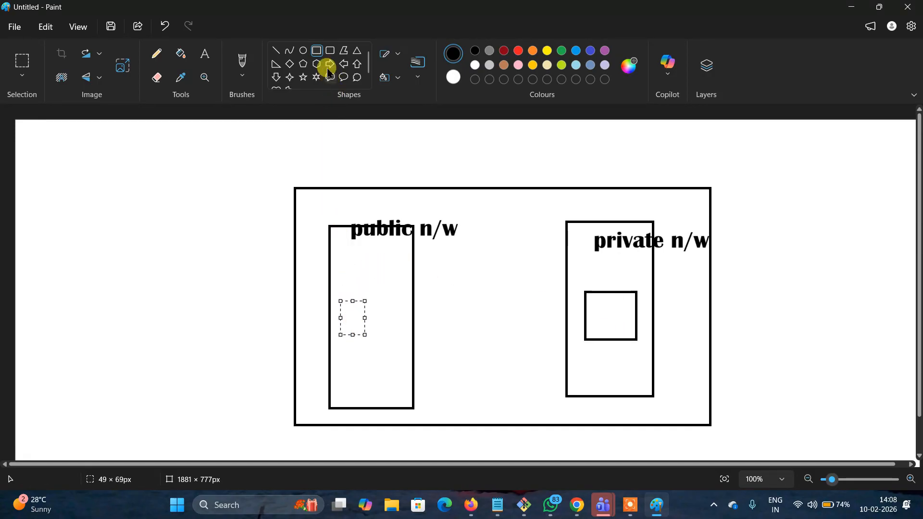
{"action": "key", "text": "Delete"}
{"action": "left_click", "coordinate": [317, 51]}
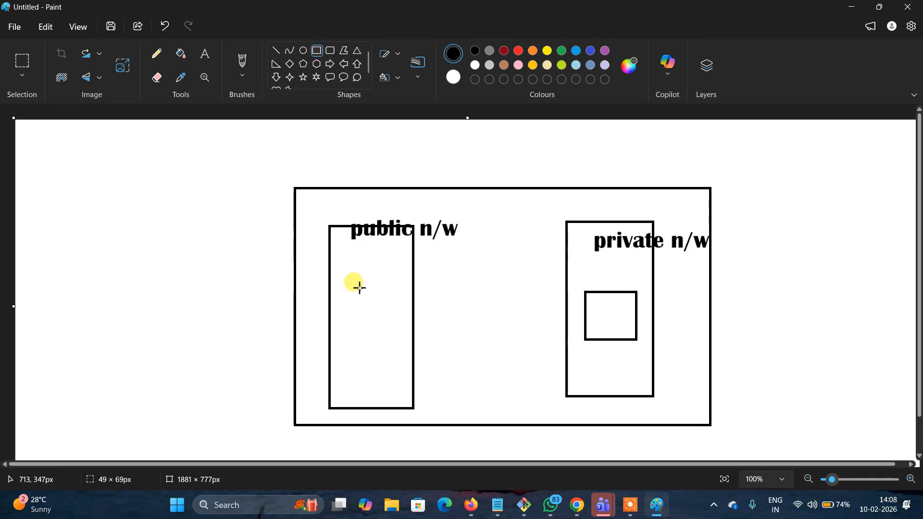
{"action": "left_click_drag", "start_coordinate": [358, 287], "coordinate": [405, 333]}
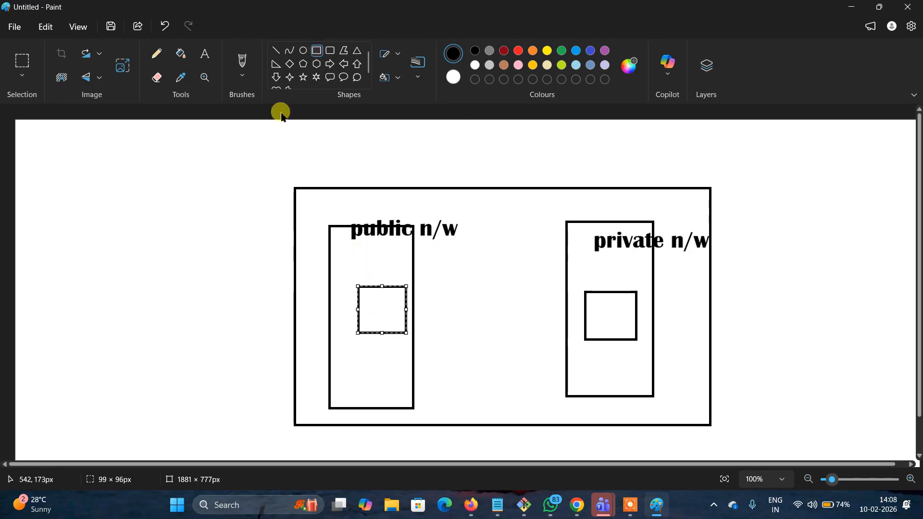
Step: Draw an oval callout about 183 × 96 px outside the outer rectangle and connect it by a line to the public network's small box
{"action": "left_click", "coordinate": [344, 77]}
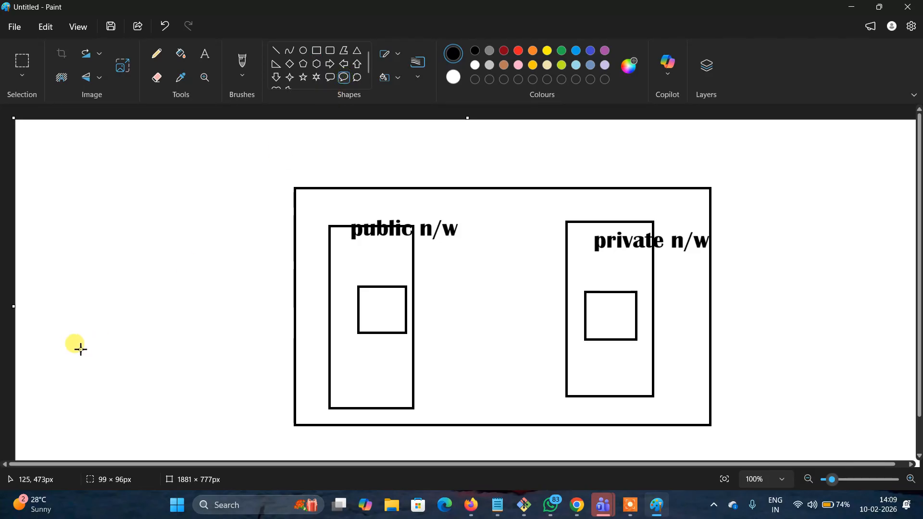
{"action": "left_click_drag", "start_coordinate": [95, 347], "coordinate": [185, 394]}
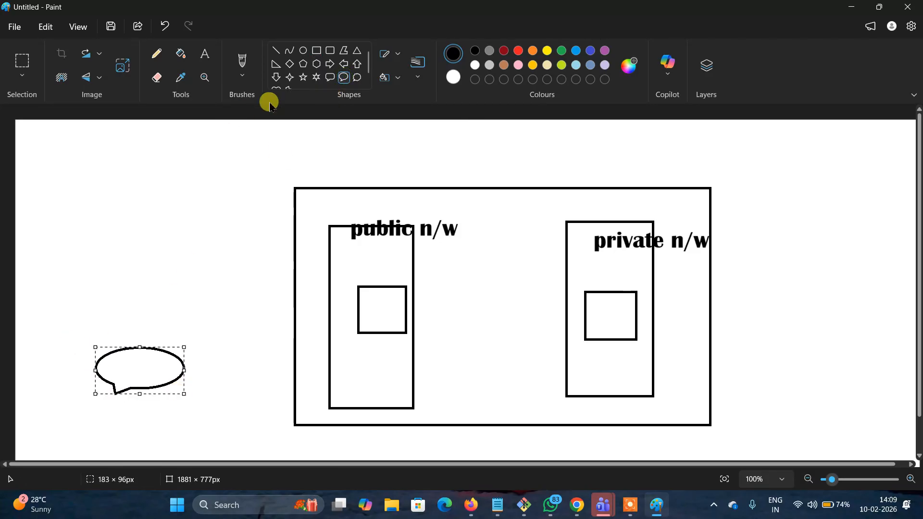
{"action": "left_click", "coordinate": [276, 52]}
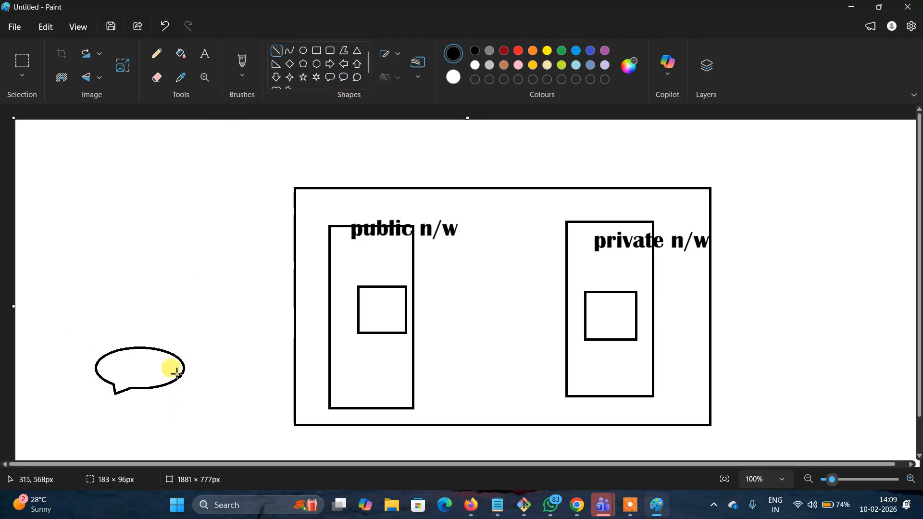
{"action": "left_click_drag", "start_coordinate": [179, 366], "coordinate": [378, 309]}
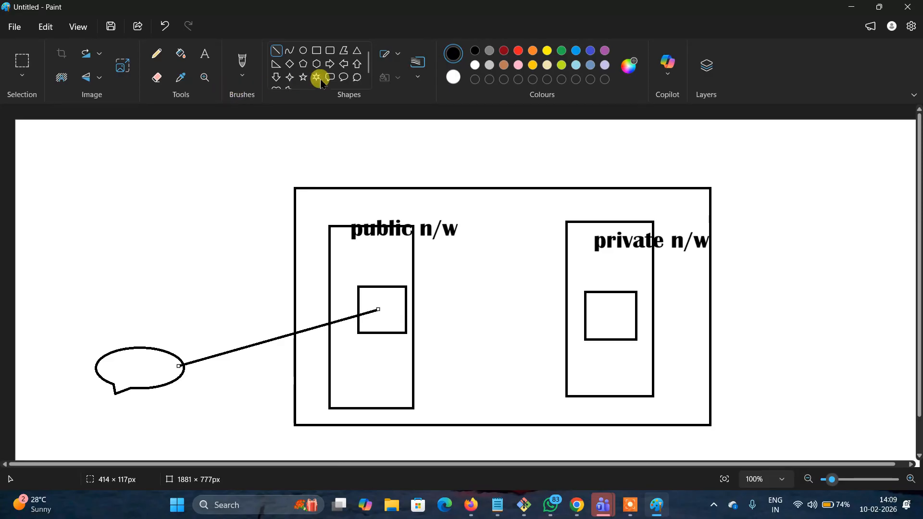
Step: Try to draw a connecting line from the public network rectangle towards the private network rectangle
{"action": "left_click", "coordinate": [277, 54]}
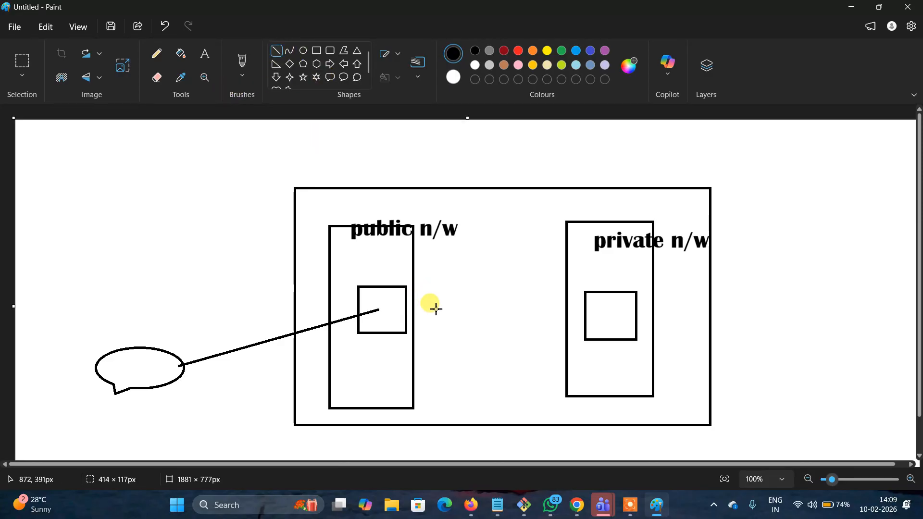
{"action": "left_click_drag", "start_coordinate": [414, 305], "coordinate": [530, 301]}
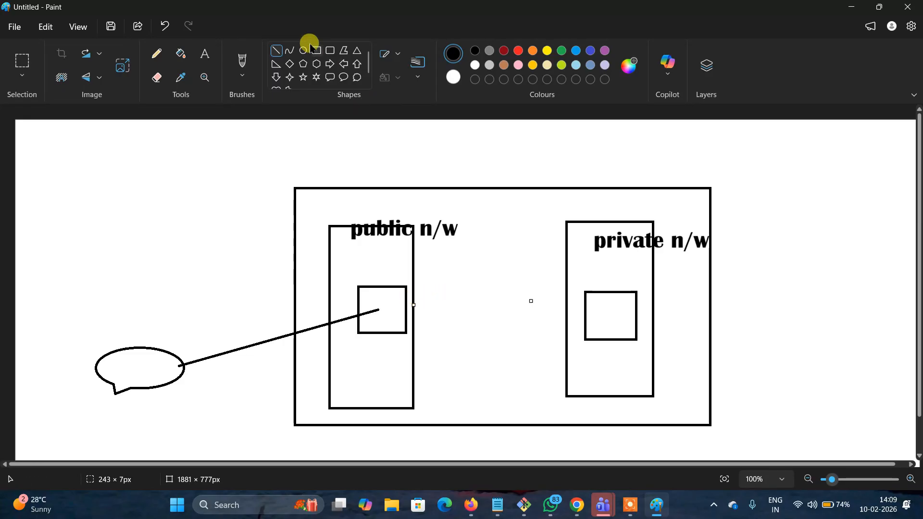
{"action": "left_click", "coordinate": [282, 54]}
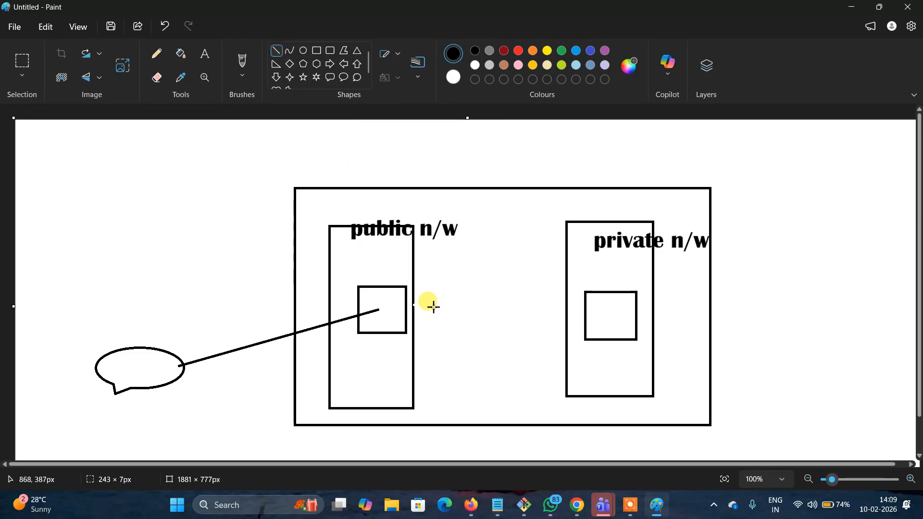
{"action": "left_click_drag", "start_coordinate": [412, 308], "coordinate": [509, 314]}
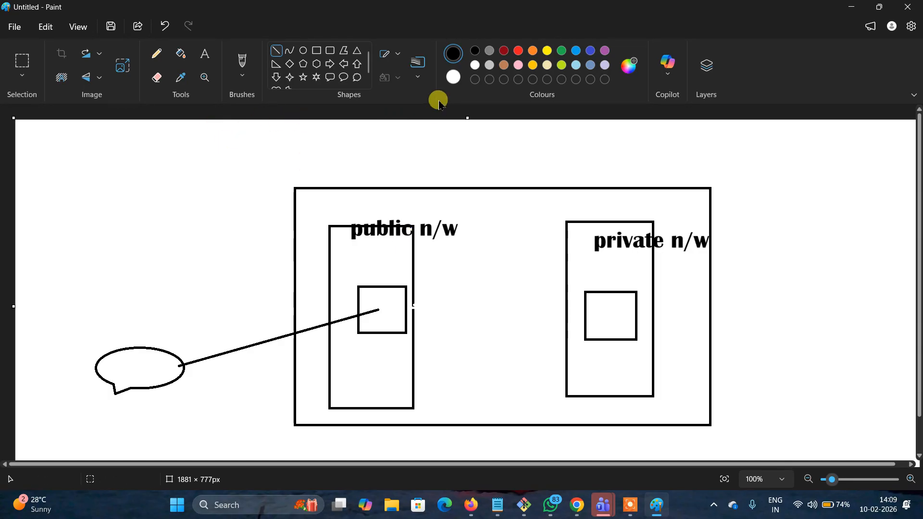
Step: Set the drawing colour to red and draw a line about 359 px long from the public network rectangle to the private network's small box
{"action": "left_click", "coordinate": [454, 54]}
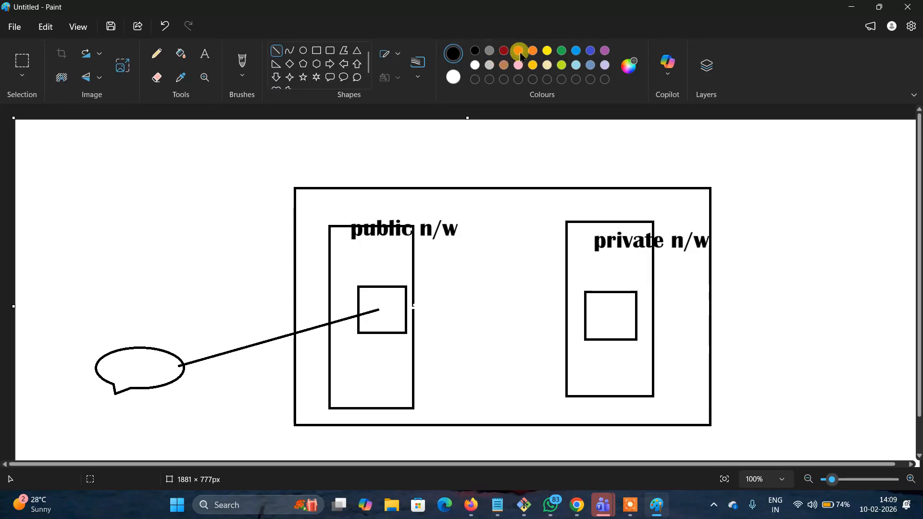
{"action": "left_click", "coordinate": [519, 51]}
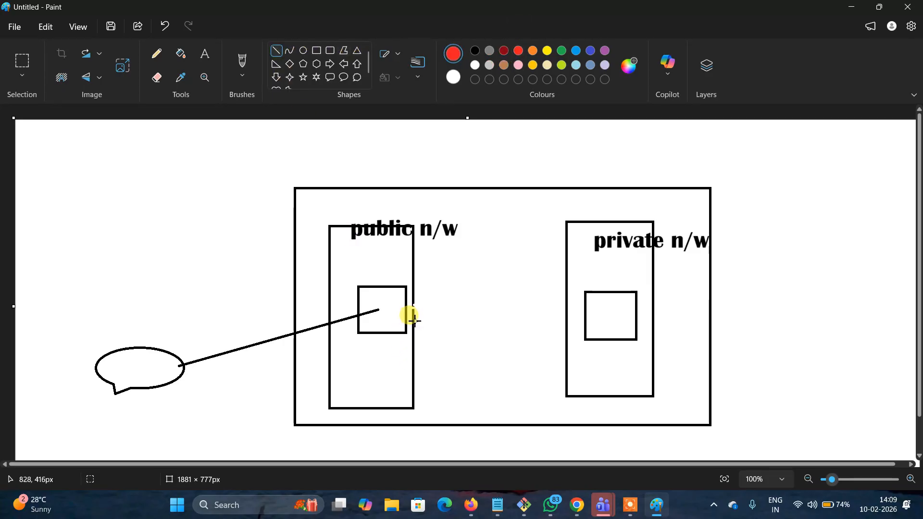
{"action": "left_click_drag", "start_coordinate": [413, 320], "coordinate": [586, 323]}
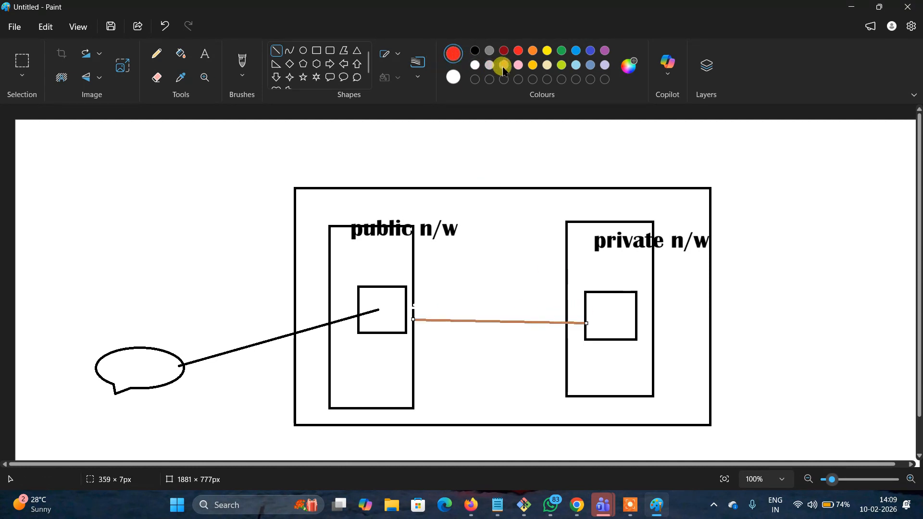
Step: Recolour the connecting line brown, and brush an underlined "VM" in indigo and brown at the private network's small box
{"action": "left_click", "coordinate": [503, 66]}
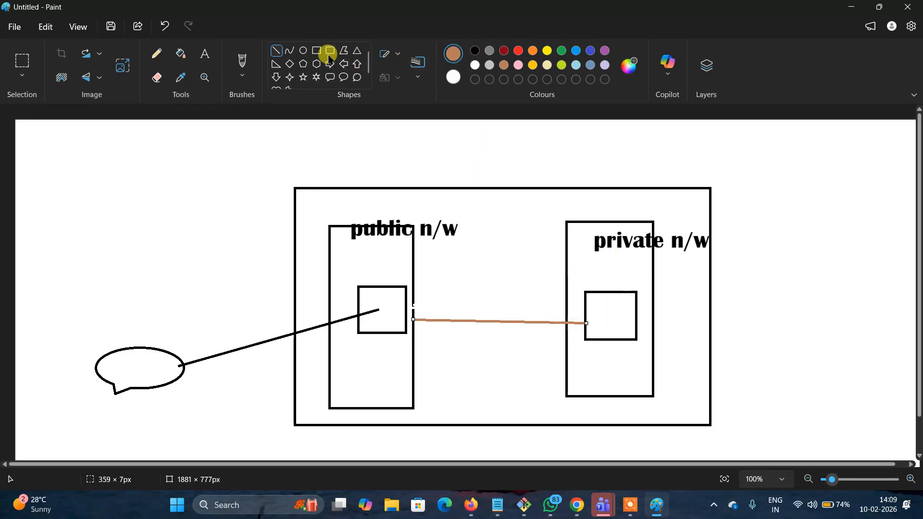
{"action": "left_click", "coordinate": [242, 59]}
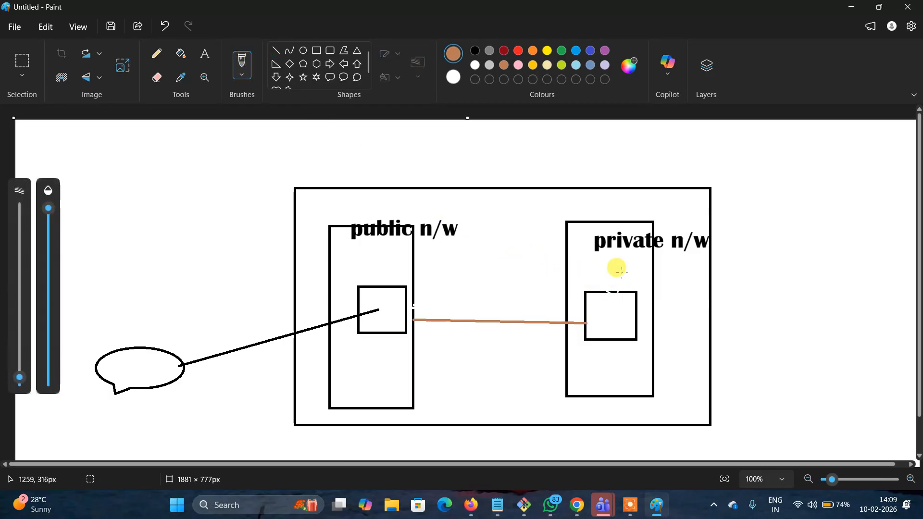
{"action": "left_click", "coordinate": [504, 64]}
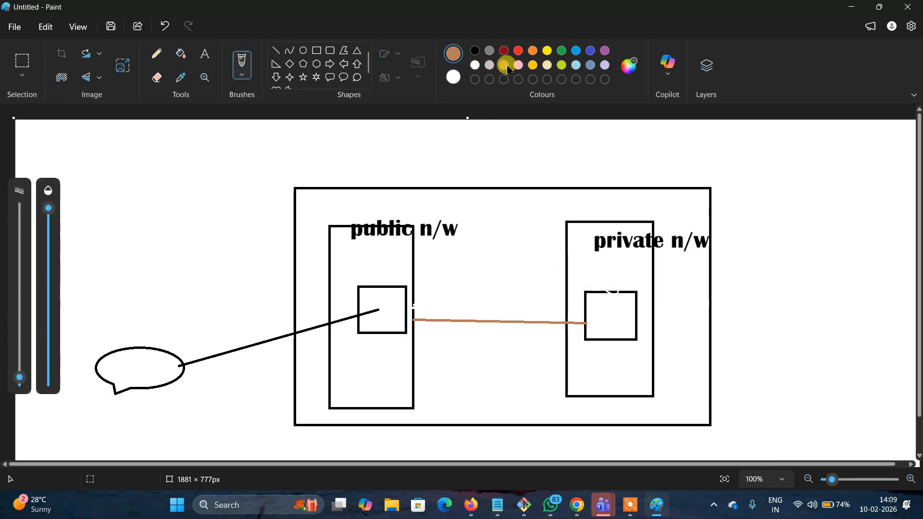
{"action": "left_click", "coordinate": [591, 51]}
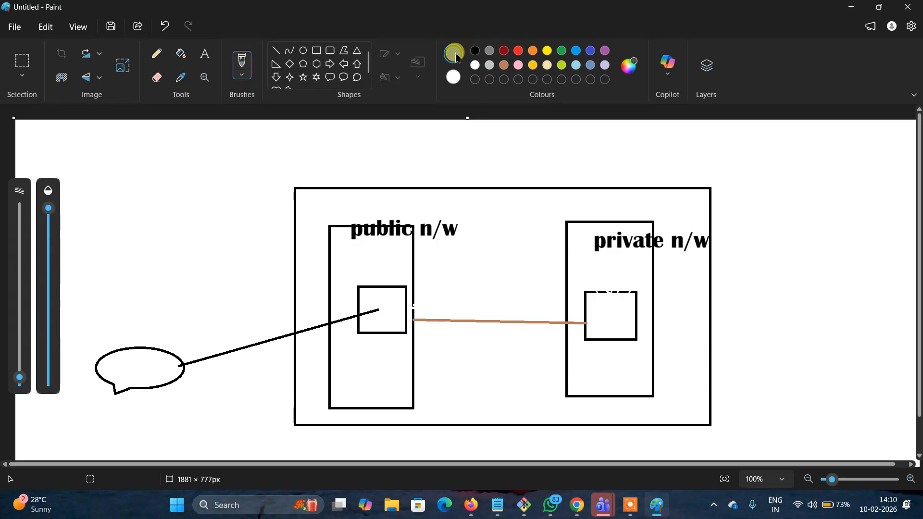
{"action": "left_click", "coordinate": [453, 76]}
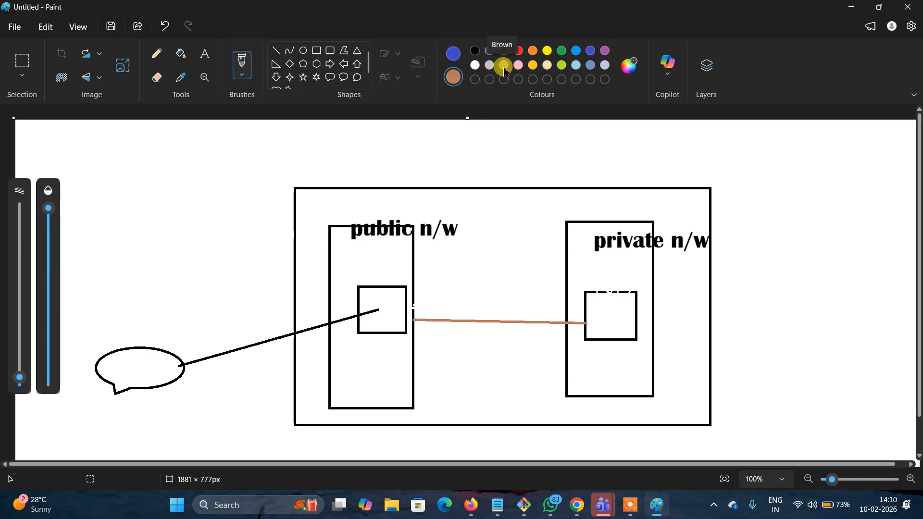
{"action": "mouse_move", "coordinate": [605, 308]}
{"action": "left_mouse_down"}
{"action": "mouse_move", "coordinate": [619, 331]}
{"action": "mouse_move", "coordinate": [633, 297]}
{"action": "mouse_move", "coordinate": [641, 316]}
{"action": "mouse_move", "coordinate": [660, 289]}
{"action": "mouse_move", "coordinate": [687, 301]}
{"action": "left_mouse_up"}
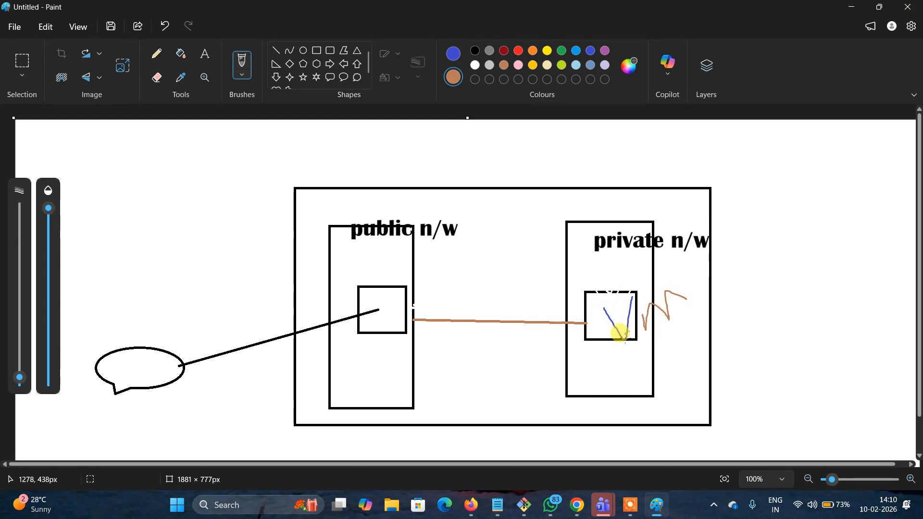
{"action": "left_click_drag", "start_coordinate": [623, 351], "coordinate": [707, 323]}
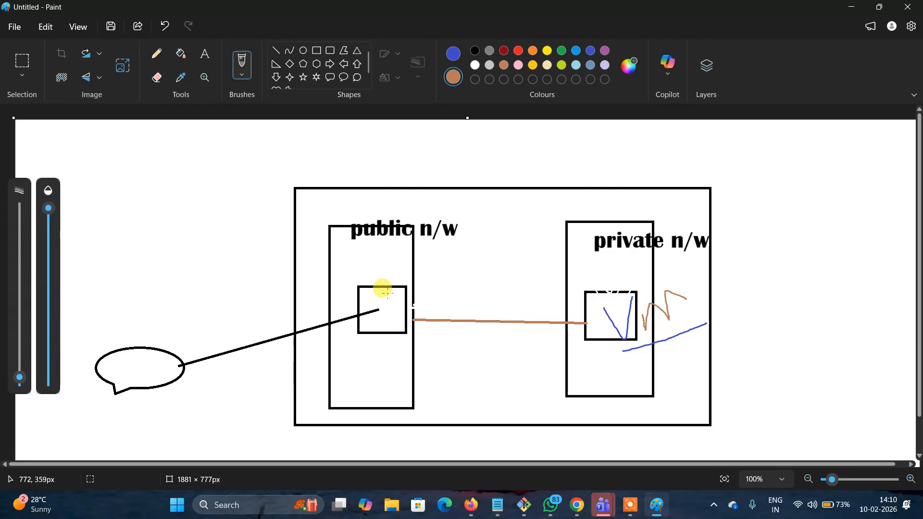
Step: Brush a brown arc from the public network's small box to the private one and add freehand strokes over the public network
{"action": "mouse_move", "coordinate": [387, 292]}
{"action": "left_mouse_down"}
{"action": "mouse_move", "coordinate": [410, 233]}
{"action": "mouse_move", "coordinate": [457, 191]}
{"action": "mouse_move", "coordinate": [570, 246]}
{"action": "mouse_move", "coordinate": [600, 304]}
{"action": "left_mouse_up"}
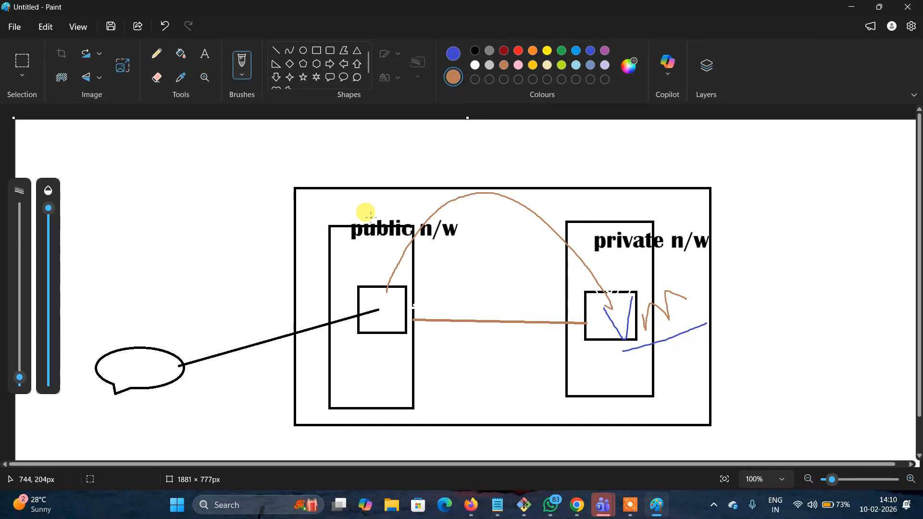
{"action": "left_click_drag", "start_coordinate": [353, 222], "coordinate": [466, 139]}
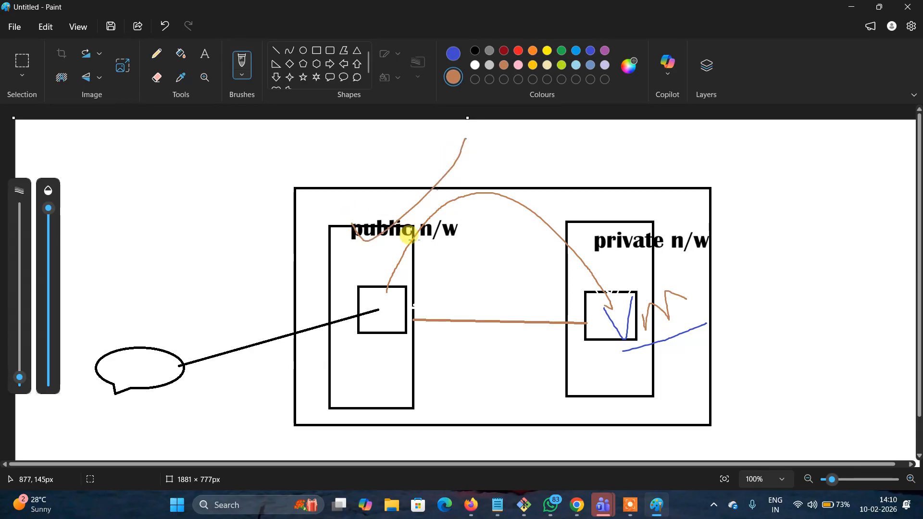
{"action": "left_click_drag", "start_coordinate": [298, 328], "coordinate": [346, 225]}
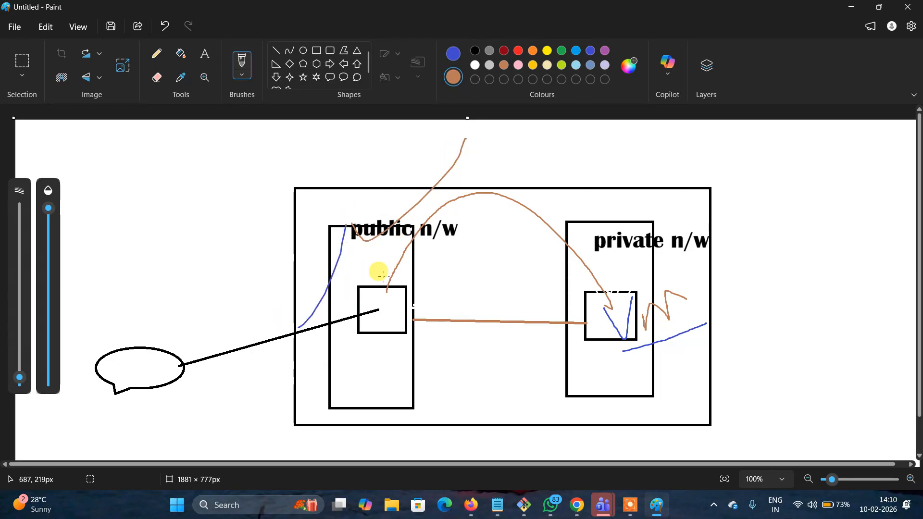
{"action": "left_click_drag", "start_coordinate": [384, 309], "coordinate": [473, 204]}
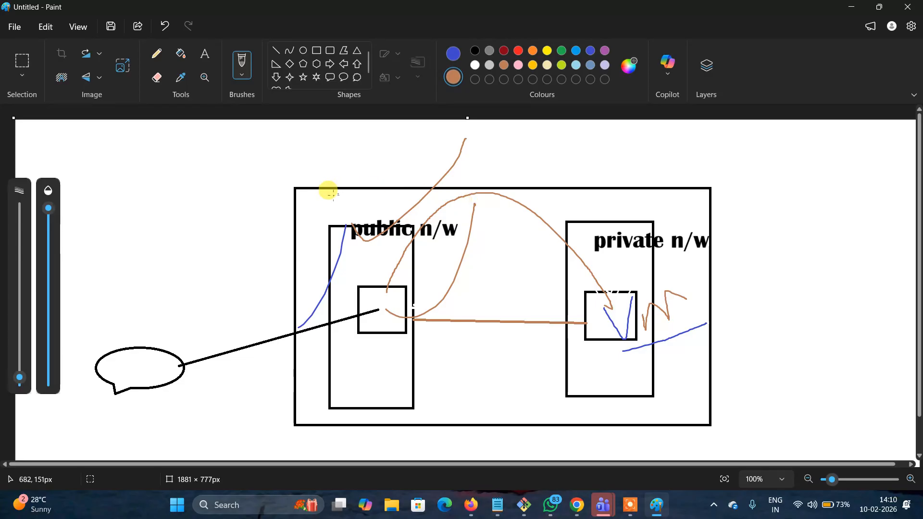
Step: Brush two brown freehand outlines around the public network and handwrite an "A-Z" note outside the outer rectangle
{"action": "mouse_move", "coordinate": [258, 186]}
{"action": "left_mouse_down"}
{"action": "mouse_move", "coordinate": [410, 167]}
{"action": "mouse_move", "coordinate": [478, 356]}
{"action": "mouse_move", "coordinate": [470, 404]}
{"action": "mouse_move", "coordinate": [278, 471]}
{"action": "mouse_move", "coordinate": [292, 143]}
{"action": "left_mouse_up"}
{"action": "mouse_move", "coordinate": [114, 237]}
{"action": "left_mouse_down"}
{"action": "mouse_move", "coordinate": [122, 222]}
{"action": "mouse_move", "coordinate": [154, 246]}
{"action": "mouse_move", "coordinate": [155, 226]}
{"action": "mouse_move", "coordinate": [184, 194]}
{"action": "mouse_move", "coordinate": [194, 225]}
{"action": "mouse_move", "coordinate": [217, 213]}
{"action": "mouse_move", "coordinate": [214, 252]}
{"action": "mouse_move", "coordinate": [234, 264]}
{"action": "mouse_move", "coordinate": [216, 269]}
{"action": "mouse_move", "coordinate": [244, 263]}
{"action": "left_mouse_up"}
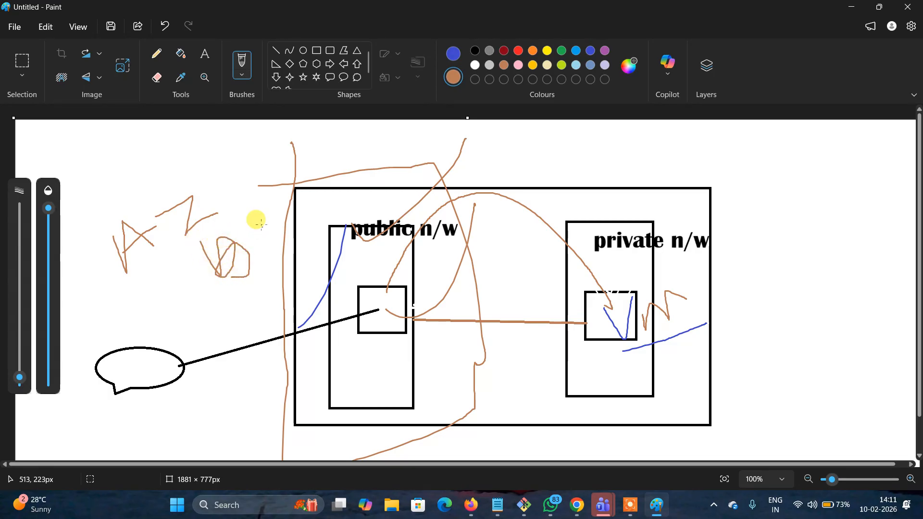
{"action": "mouse_move", "coordinate": [258, 221]}
{"action": "left_mouse_down"}
{"action": "mouse_move", "coordinate": [250, 255]}
{"action": "mouse_move", "coordinate": [267, 272]}
{"action": "left_mouse_up"}
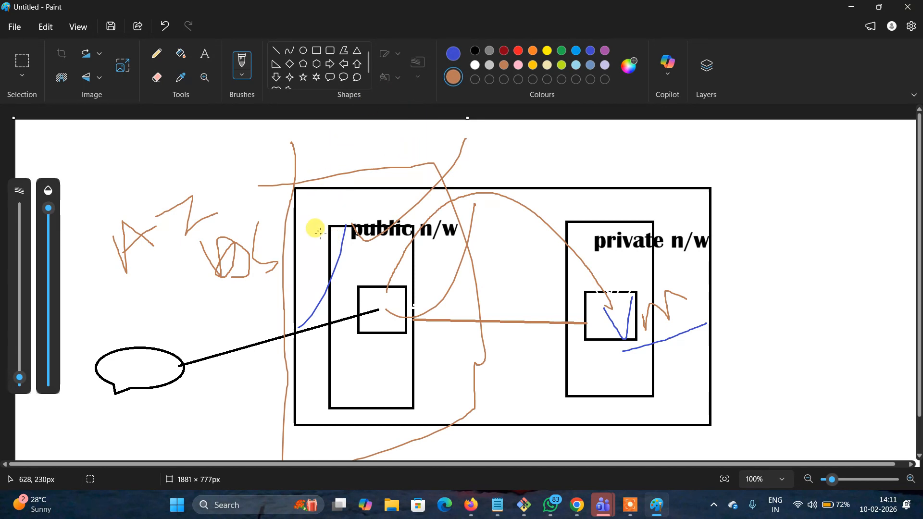
{"action": "left_click_drag", "start_coordinate": [321, 234], "coordinate": [360, 207]}
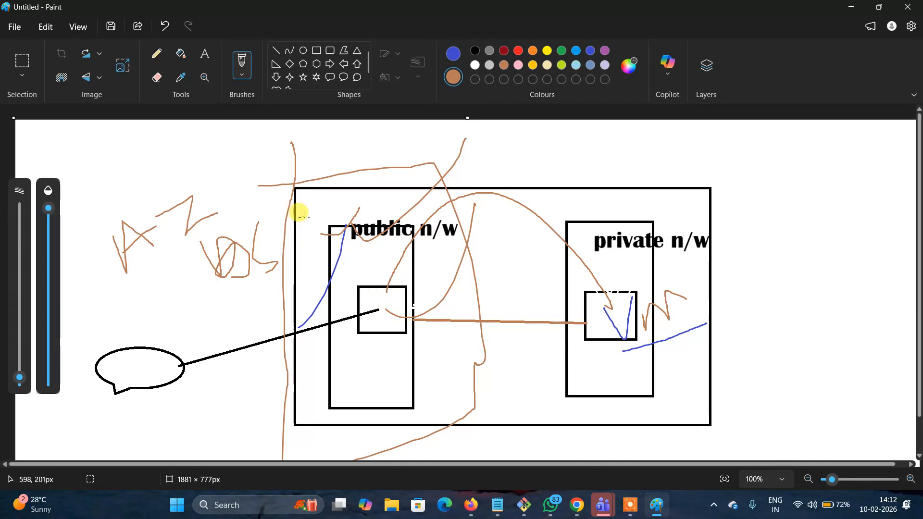
{"action": "mouse_move", "coordinate": [303, 216]}
{"action": "left_mouse_down"}
{"action": "mouse_move", "coordinate": [411, 214]}
{"action": "mouse_move", "coordinate": [470, 254]}
{"action": "mouse_move", "coordinate": [474, 367]}
{"action": "mouse_move", "coordinate": [324, 434]}
{"action": "mouse_move", "coordinate": [322, 196]}
{"action": "left_mouse_up"}
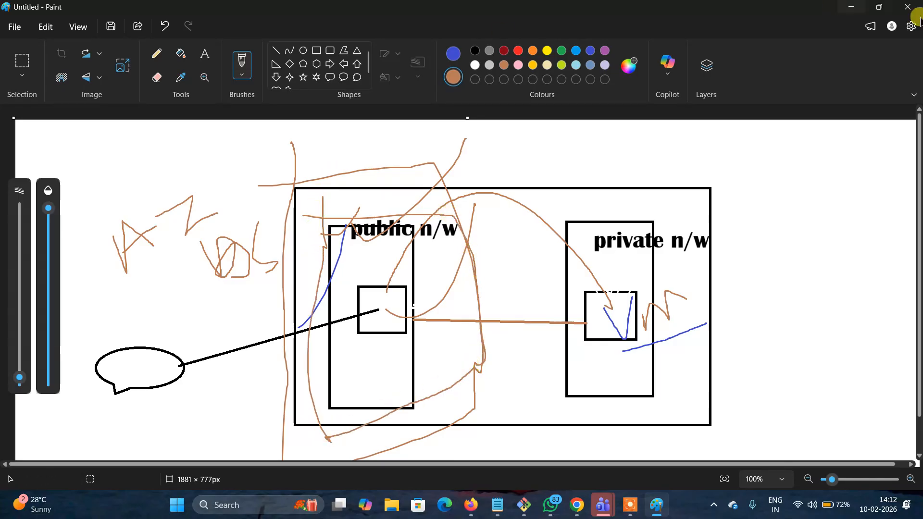
Step: Switch to the Azure Bastion product page and examine its architecture diagram
{"action": "left_click", "coordinate": [859, 8]}
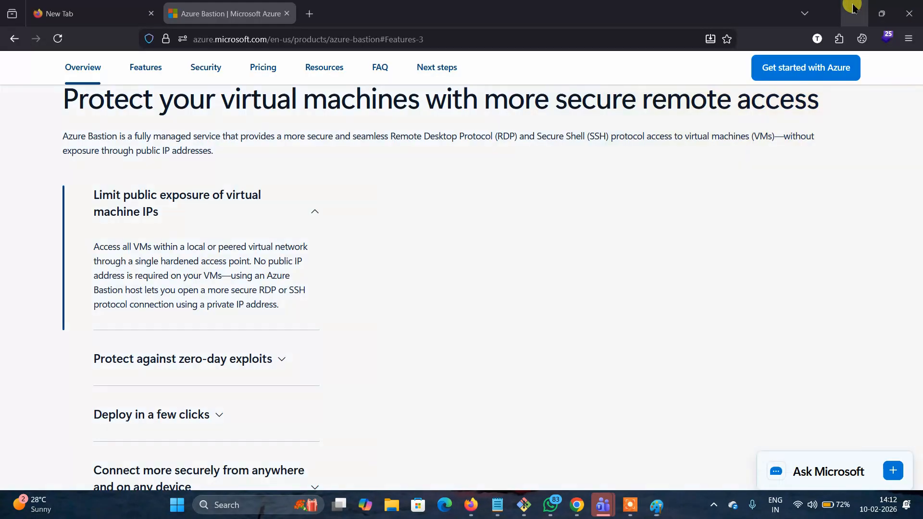
{"action": "scroll", "coordinate": [385, 221], "scroll_direction": "down", "scroll_amount": 3}
{"action": "scroll", "coordinate": [385, 221], "scroll_direction": "up", "scroll_amount": 2}
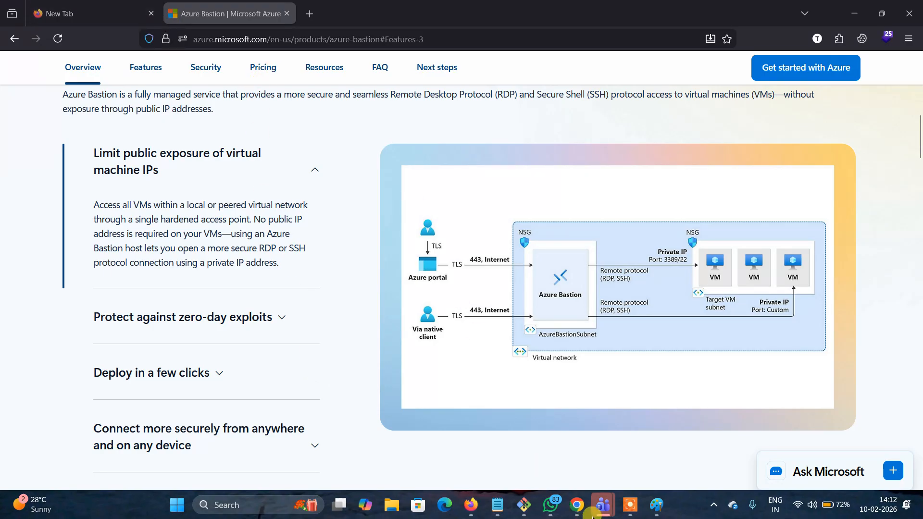
Step: Switch to Chrome, open the Azure portal home page and sign in with the first listed account
{"action": "left_click", "coordinate": [579, 506]}
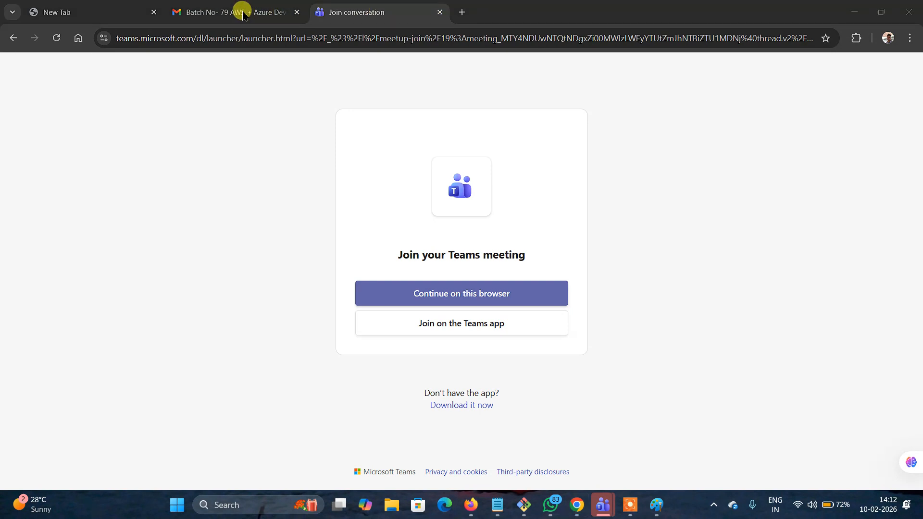
{"action": "left_click", "coordinate": [193, 12]}
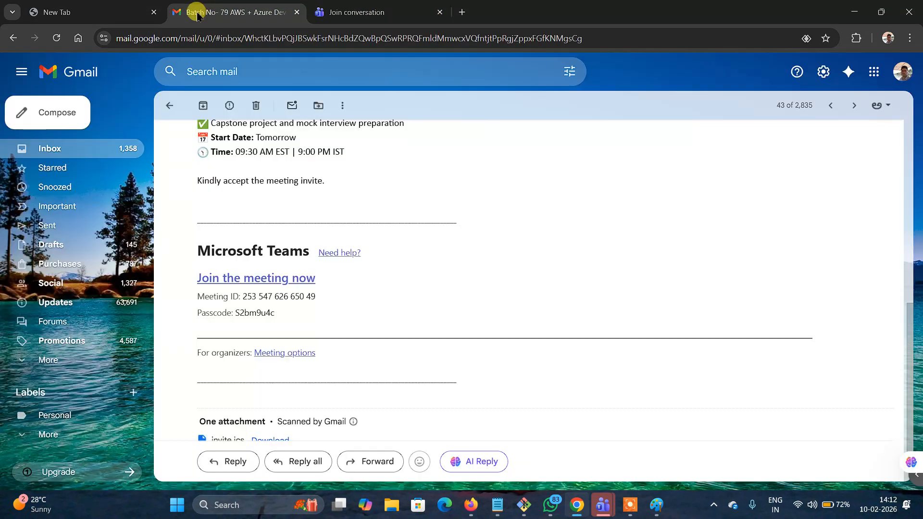
{"action": "left_click", "coordinate": [114, 10]}
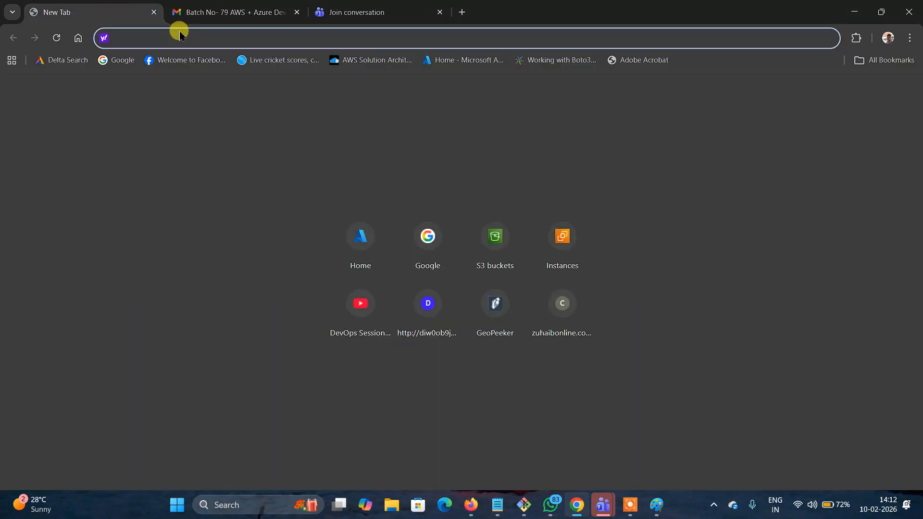
{"action": "type", "text": "az"}
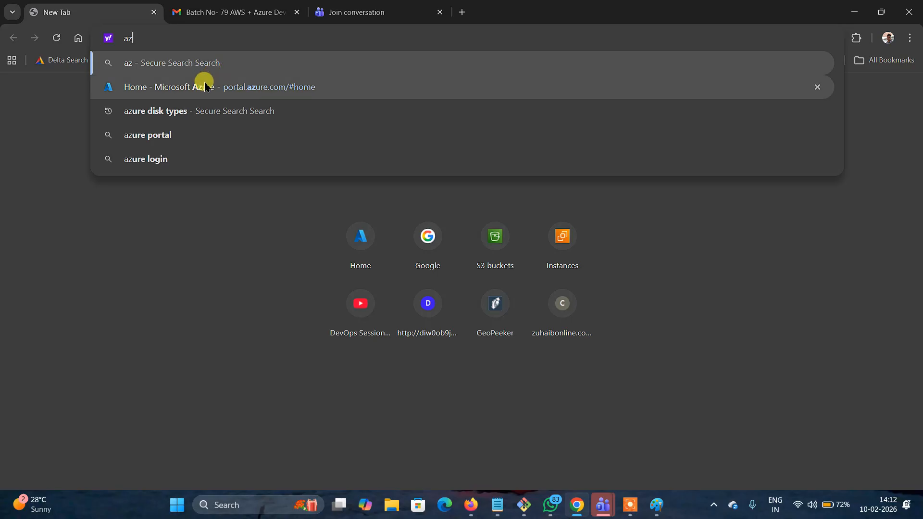
{"action": "left_click", "coordinate": [231, 87]}
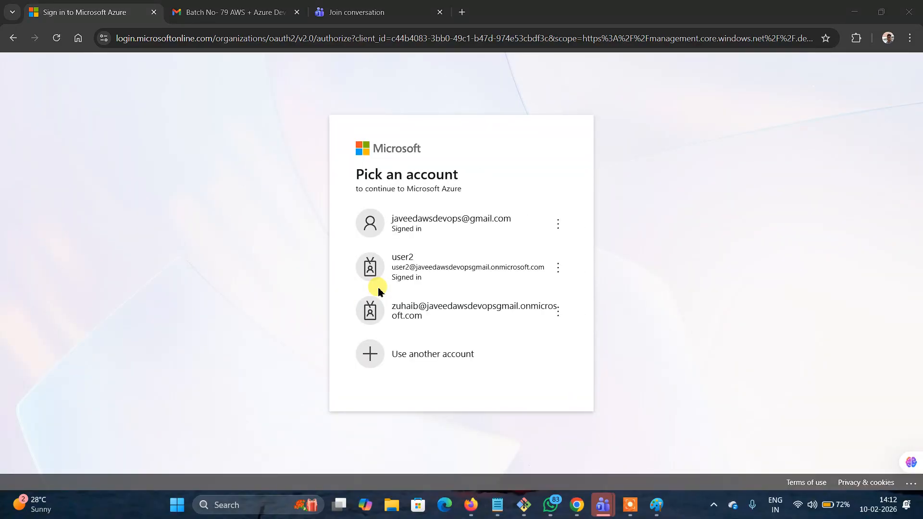
{"action": "left_click", "coordinate": [397, 220]}
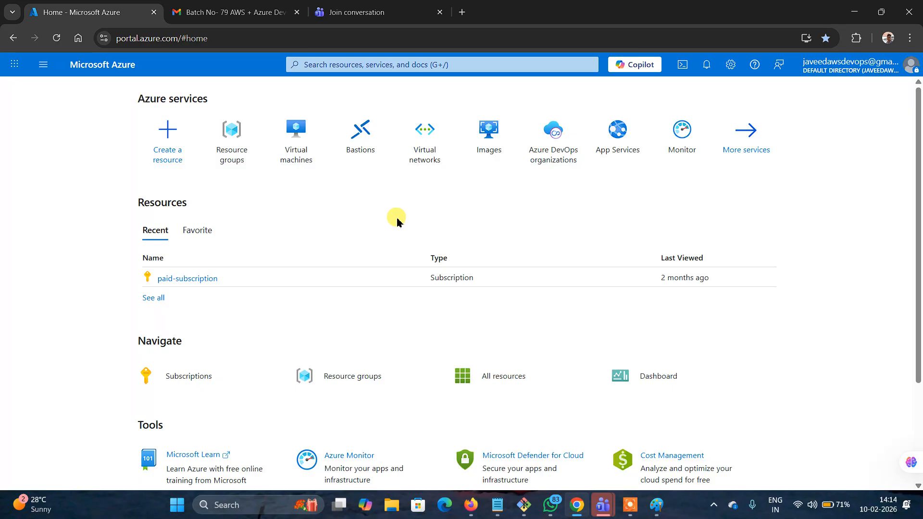
Step: Create a resource group named bastion-rg under paid-subscription in the East US 2 region
{"action": "left_click", "coordinate": [226, 146]}
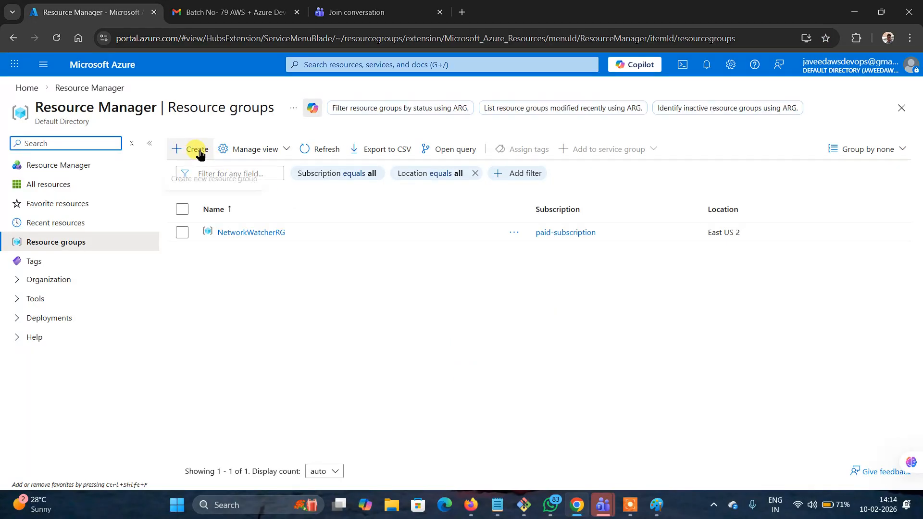
{"action": "left_click", "coordinate": [200, 155]}
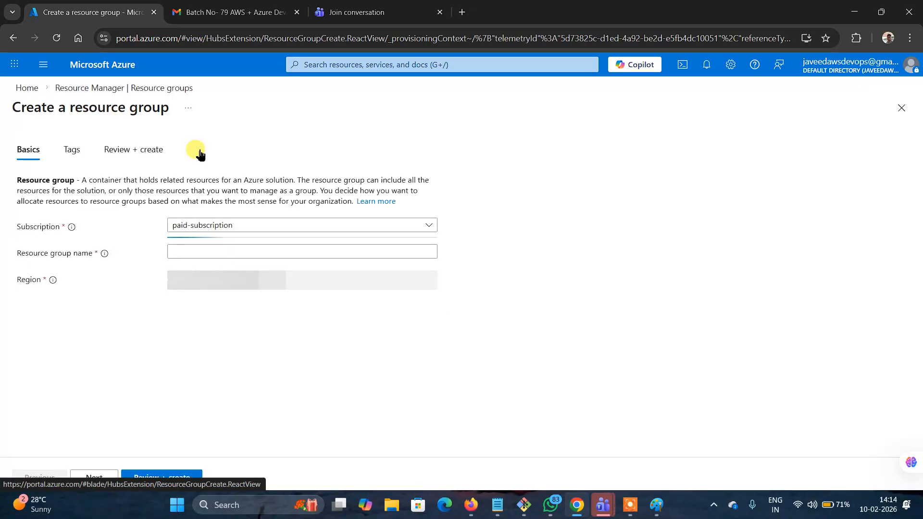
{"action": "left_click", "coordinate": [213, 250]}
{"action": "type", "text": "v"}
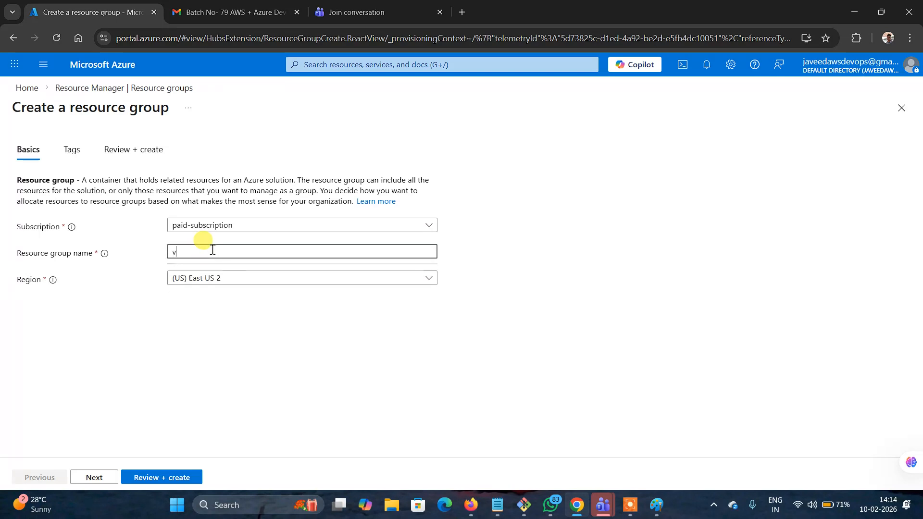
{"action": "key", "text": "BackSpace"}
{"action": "type", "text": "bastion-rg"}
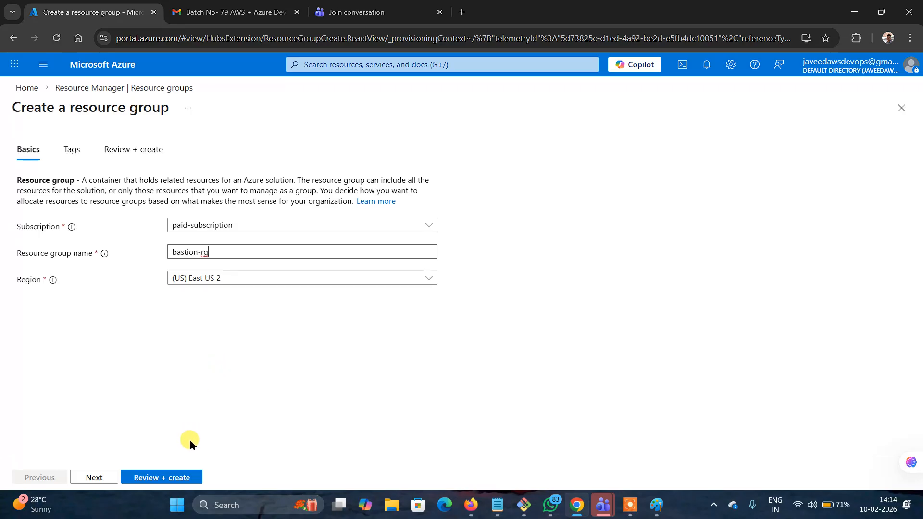
{"action": "left_click", "coordinate": [185, 476]}
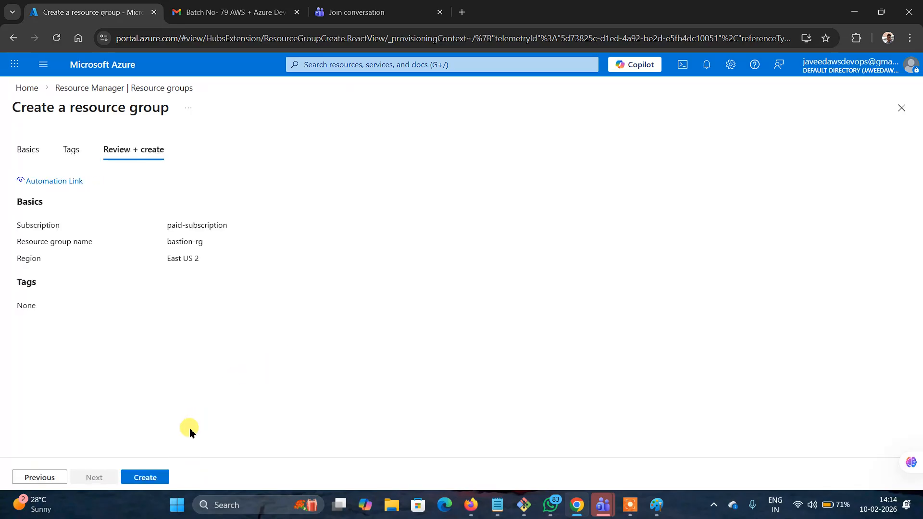
{"action": "left_click", "coordinate": [151, 478]}
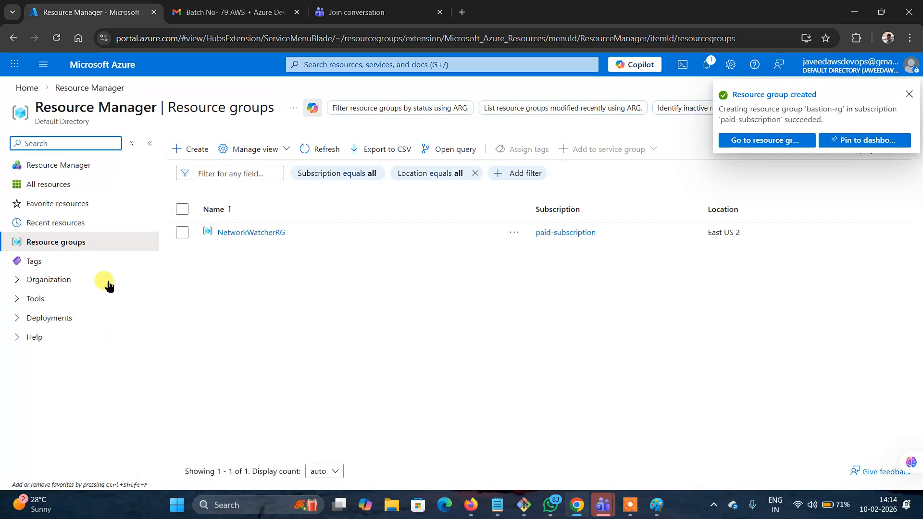
Step: Start a new virtual network in the bastion-rg resource group and name it bastion-vnw
{"action": "left_click", "coordinate": [22, 94]}
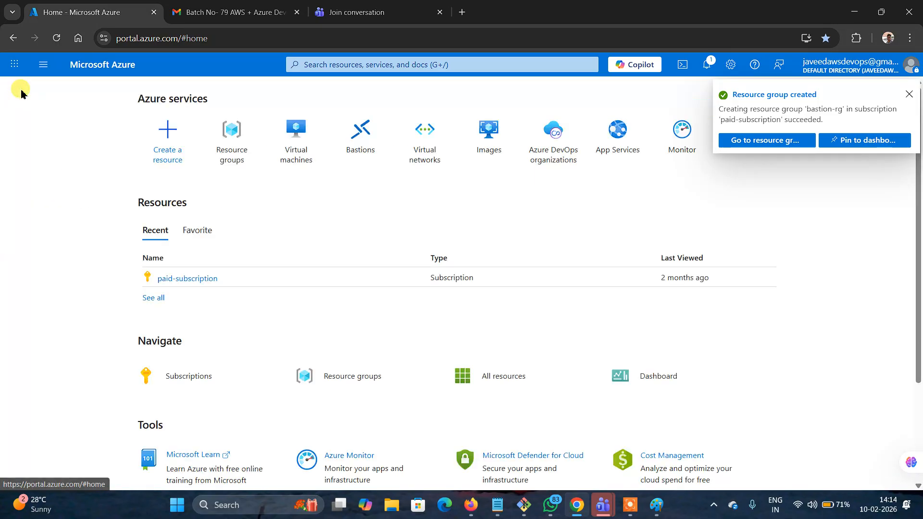
{"action": "left_click", "coordinate": [418, 141]}
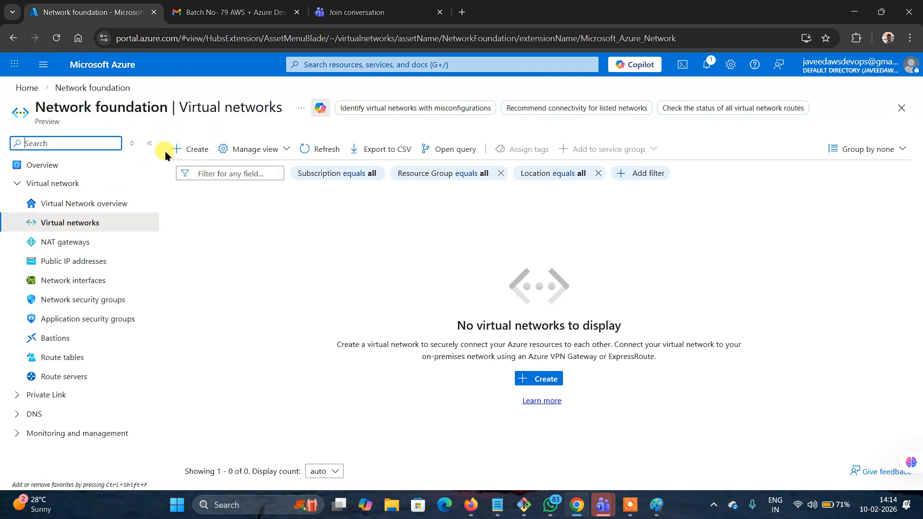
{"action": "left_click", "coordinate": [181, 153]}
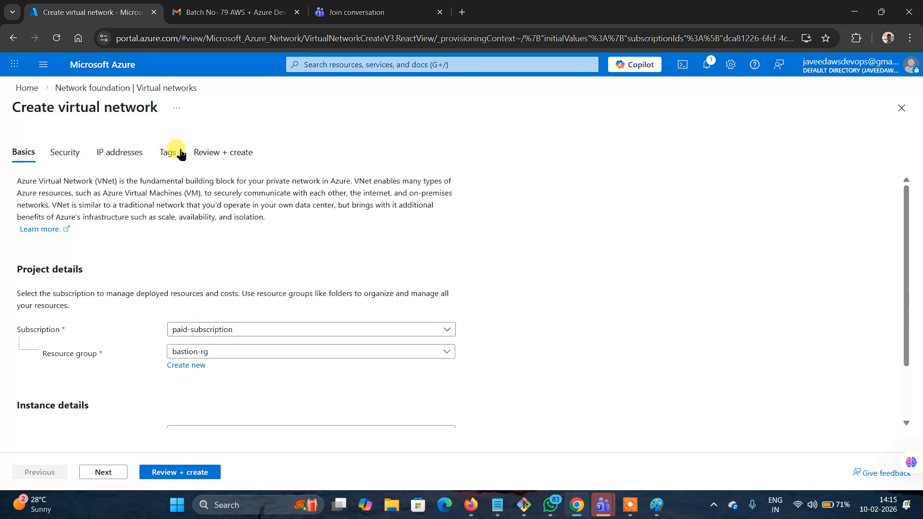
{"action": "scroll", "coordinate": [511, 356], "scroll_direction": "down", "scroll_amount": 2}
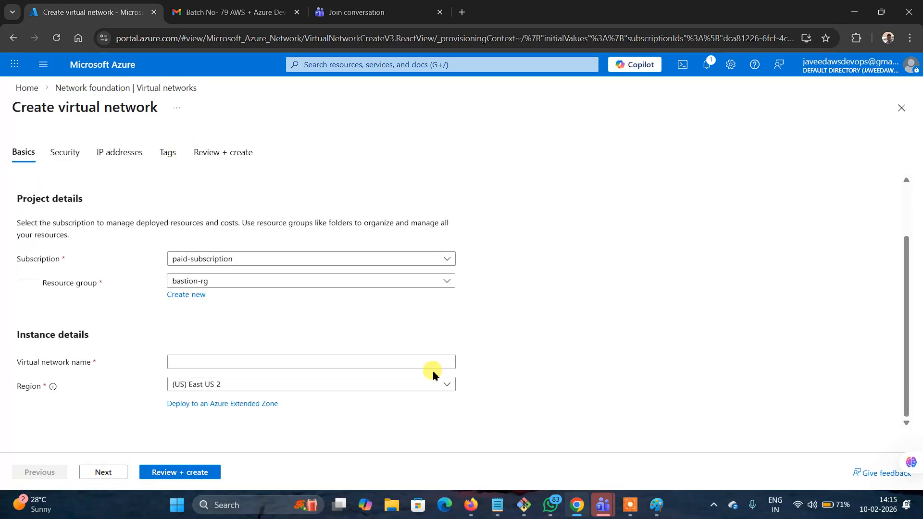
{"action": "left_click", "coordinate": [228, 365]}
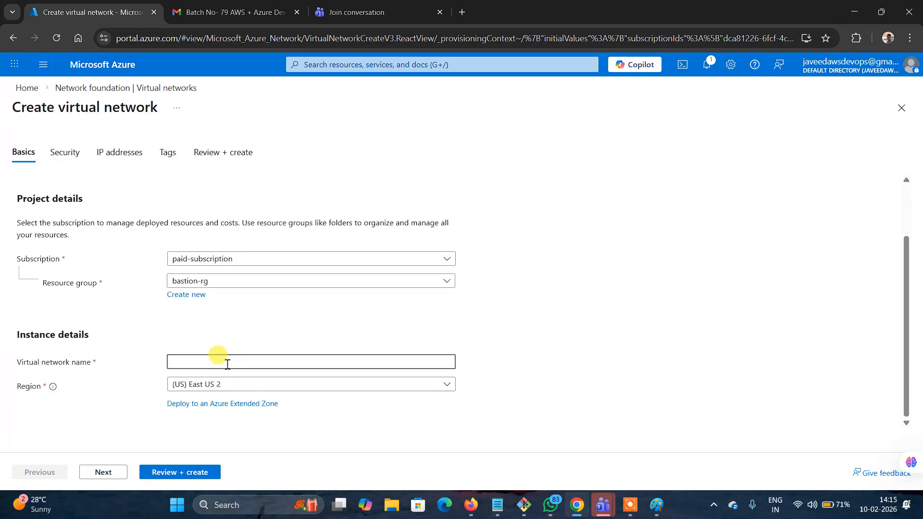
{"action": "type", "text": "bastion-v/nw"}
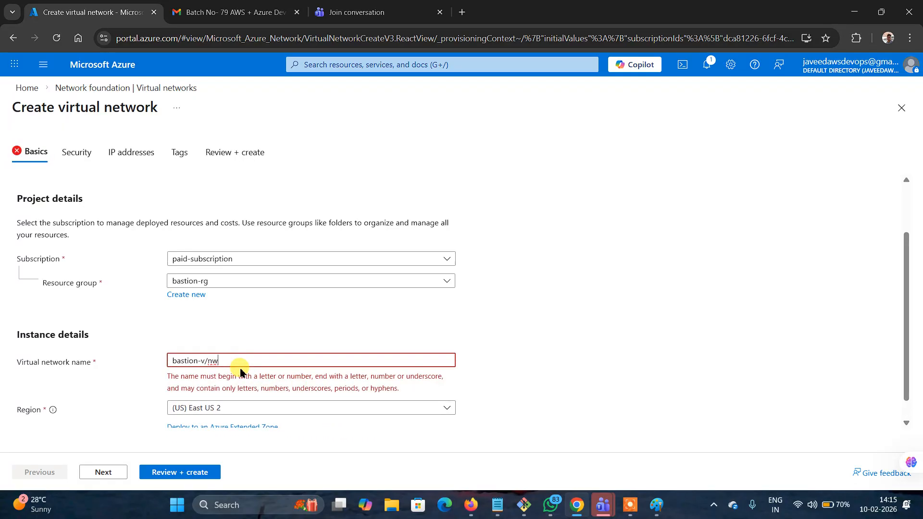
{"action": "key", "text": "BackSpace"}
{"action": "key", "text": "BackSpace"}
{"action": "key", "text": "BackSpace"}
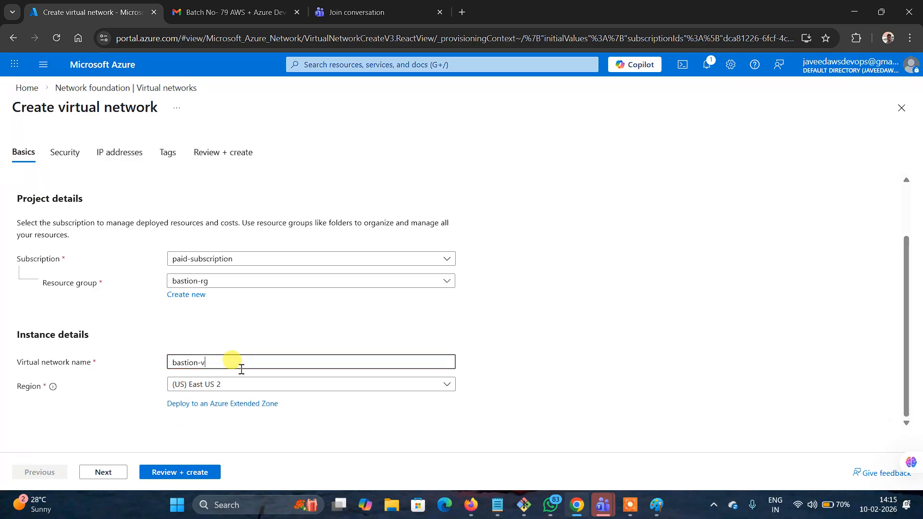
{"action": "type", "text": "nw"}
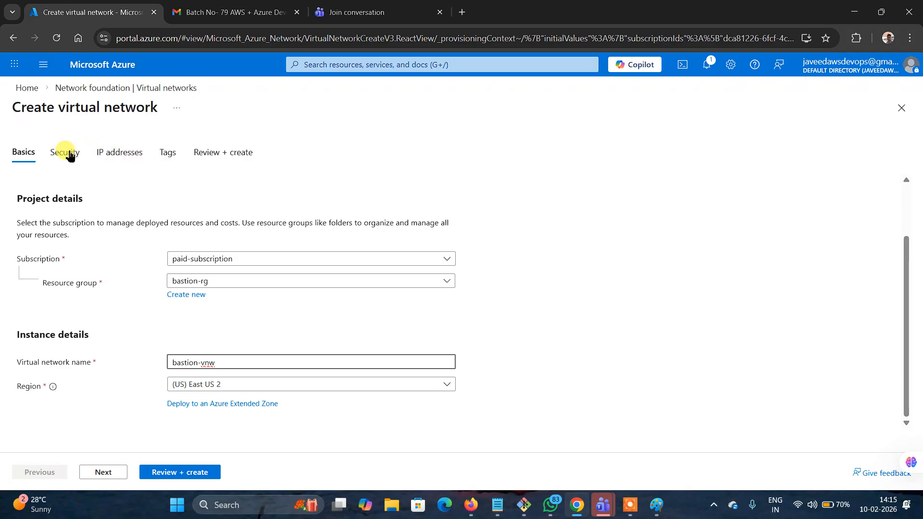
Step: Rename the default subnet in the new network's IP address settings to privatesubnet and save it
{"action": "left_click", "coordinate": [111, 158]}
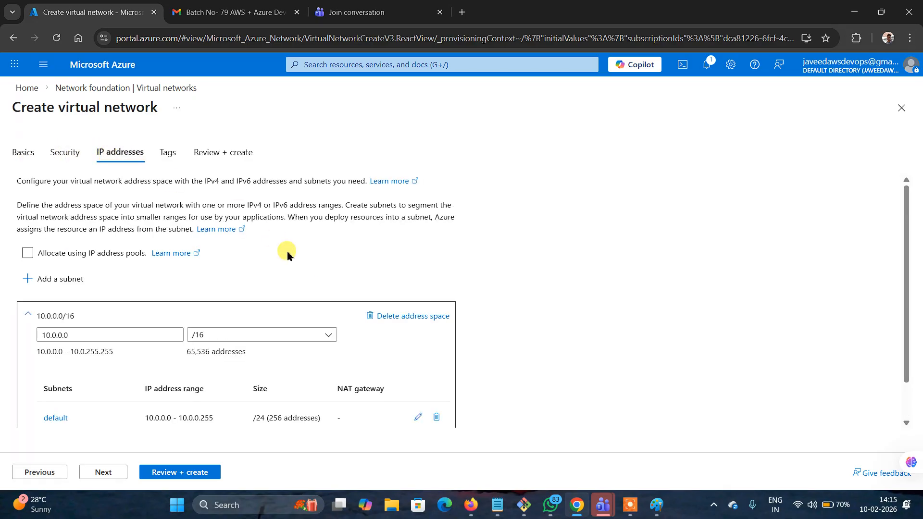
{"action": "scroll", "coordinate": [298, 279], "scroll_direction": "down", "scroll_amount": 1}
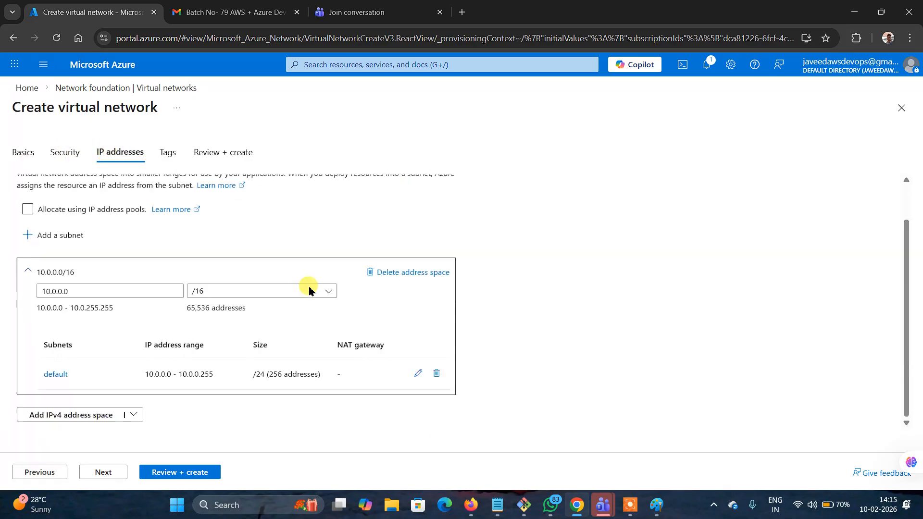
{"action": "left_click", "coordinate": [51, 376]}
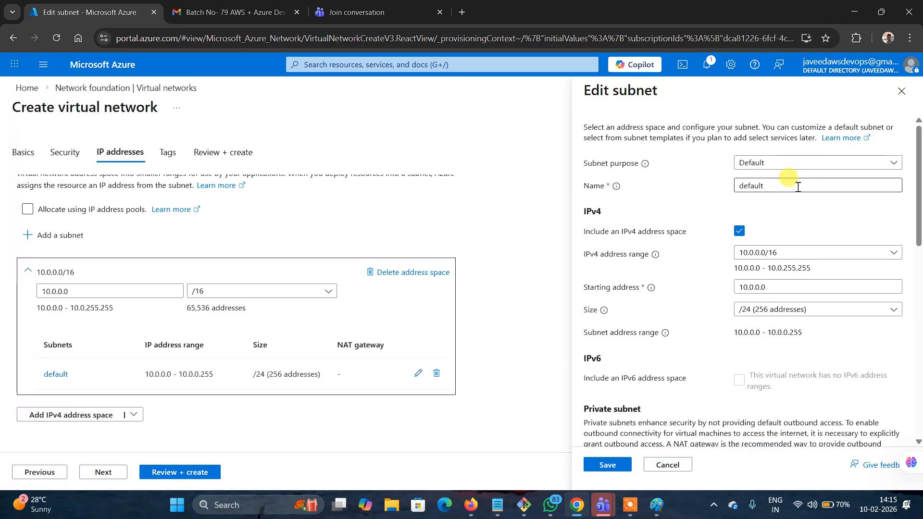
{"action": "left_click", "coordinate": [798, 188]}
{"action": "key", "text": "BackSpace"}
{"action": "key", "text": "BackSpace"}
{"action": "key", "text": "BackSpace"}
{"action": "key", "text": "BackSpace"}
{"action": "key", "text": "BackSpace"}
{"action": "key", "text": "BackSpace"}
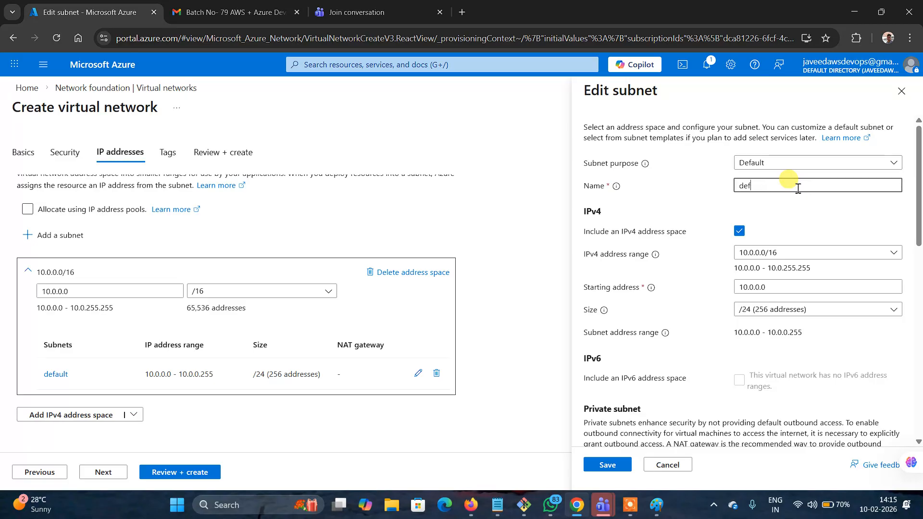
{"action": "type", "text": "privatesubnet"}
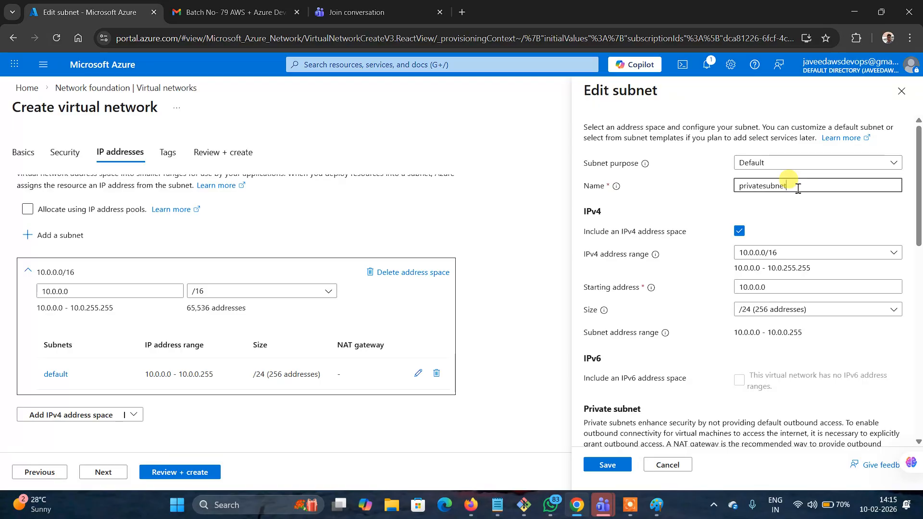
{"action": "left_click", "coordinate": [608, 465]}
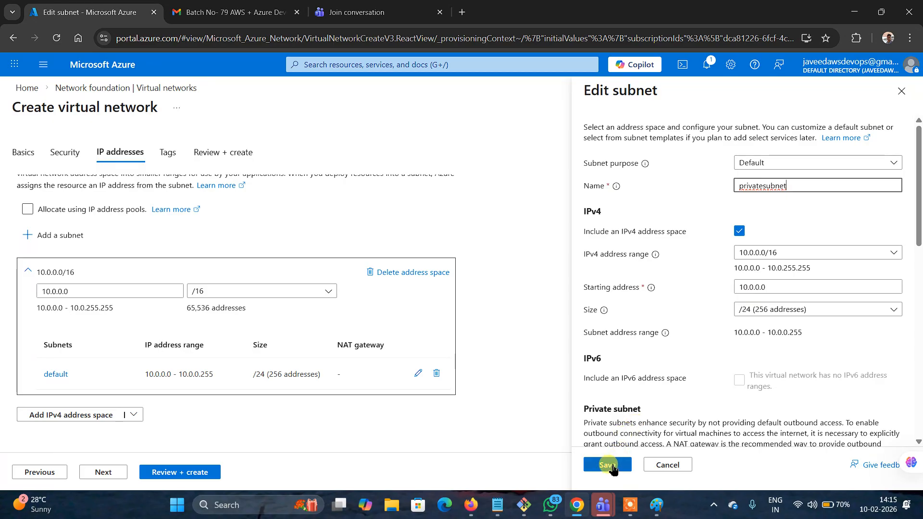
Step: Review and create the bastion-vnw virtual network, and return to the list of virtual networks
{"action": "left_click", "coordinate": [190, 472]}
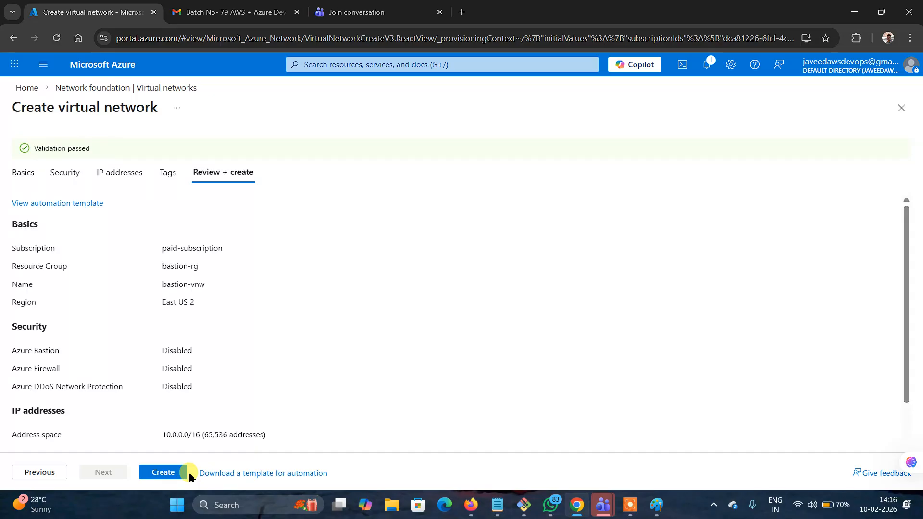
{"action": "left_click", "coordinate": [164, 473]}
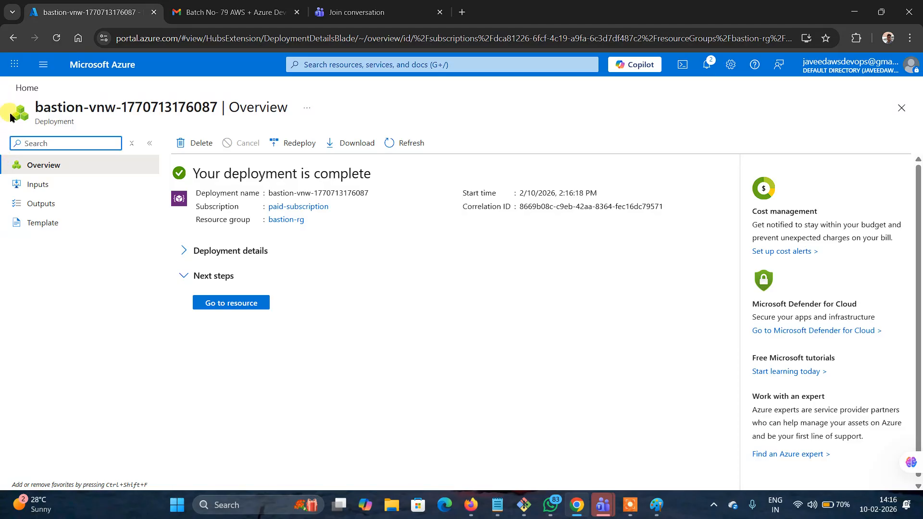
{"action": "left_click", "coordinate": [26, 88]}
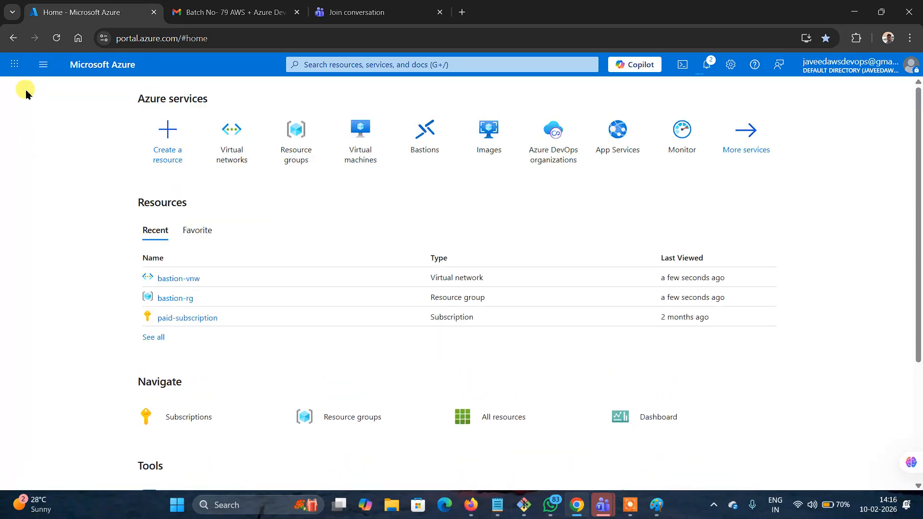
{"action": "left_click", "coordinate": [242, 150]}
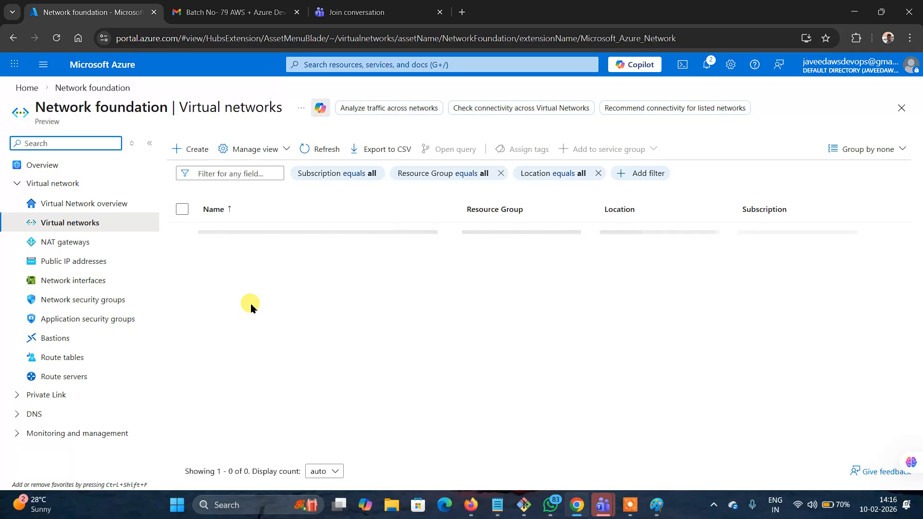
{"action": "left_click", "coordinate": [360, 10]}
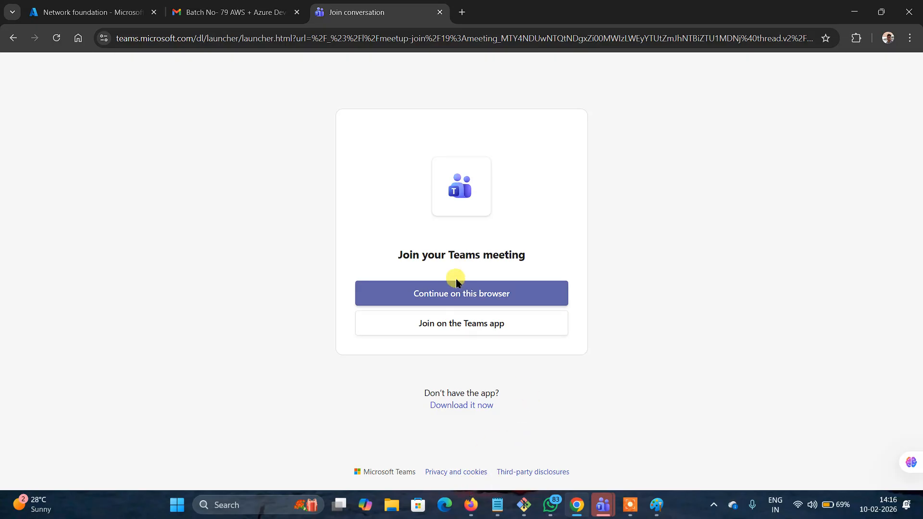
{"action": "left_click", "coordinate": [198, 10]}
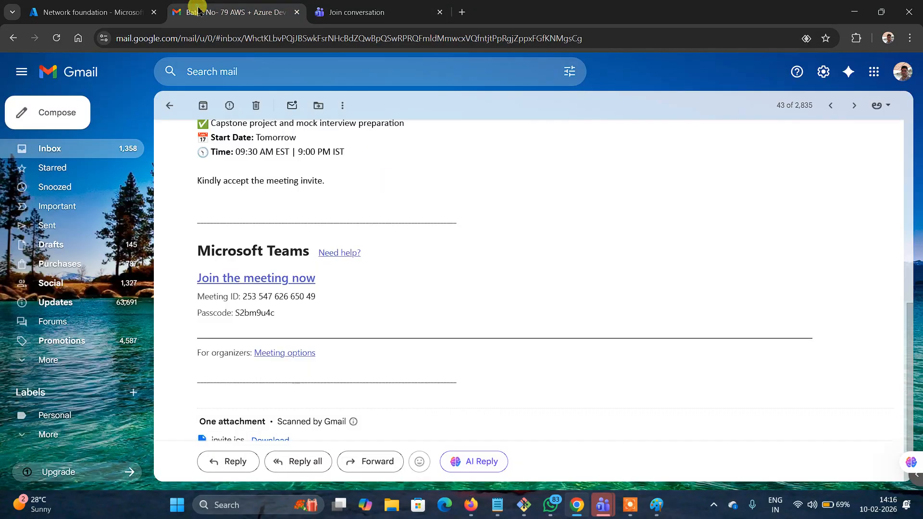
{"action": "left_click", "coordinate": [87, 18]}
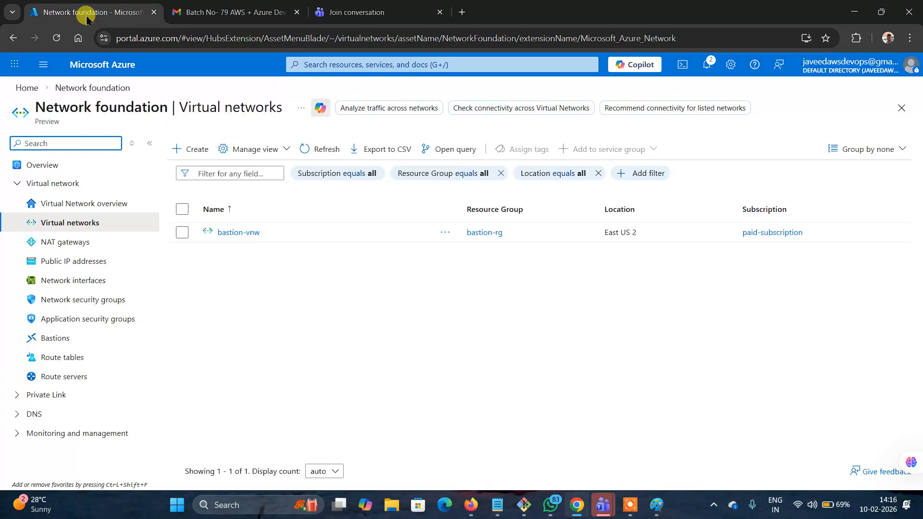
Step: Add a subnet to the bastion-vnw virtual network with the Azure Bastion purpose and a size of /26 (64 addresses)
{"action": "left_click", "coordinate": [239, 233]}
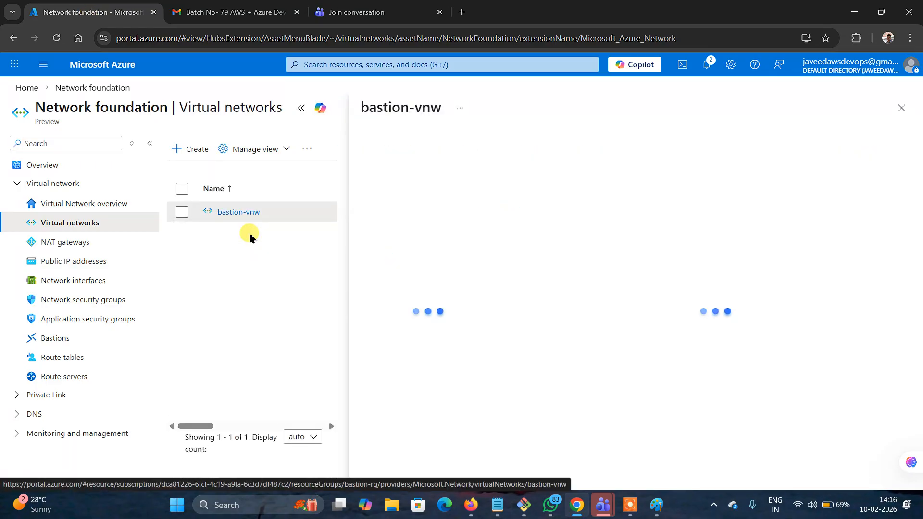
{"action": "left_click", "coordinate": [300, 107]}
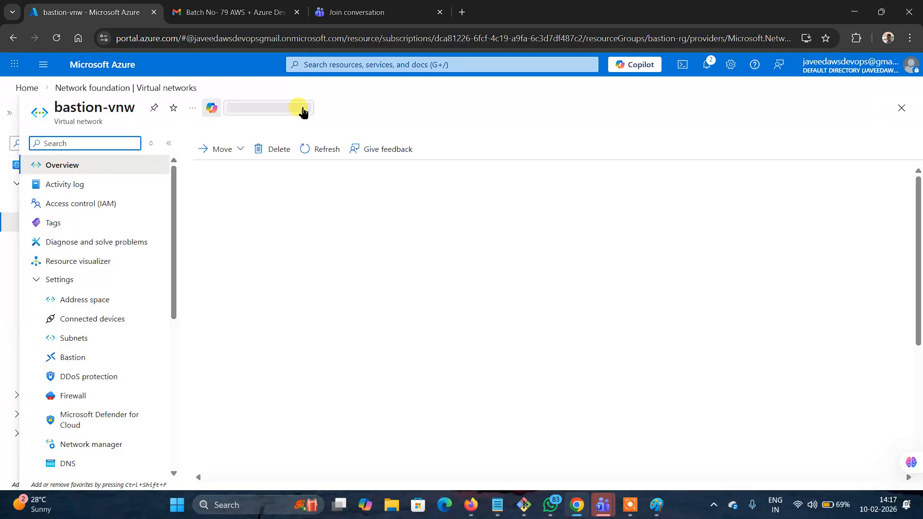
{"action": "left_click", "coordinate": [84, 338]}
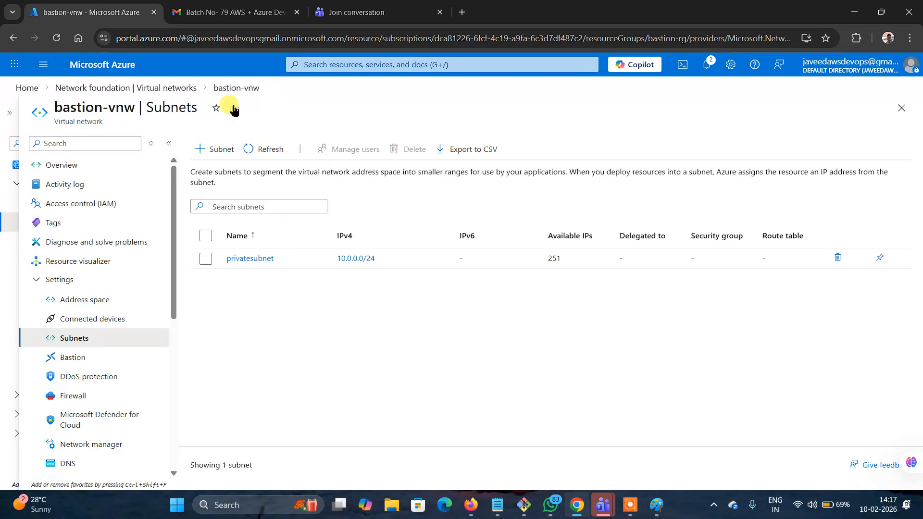
{"action": "left_click", "coordinate": [224, 148]}
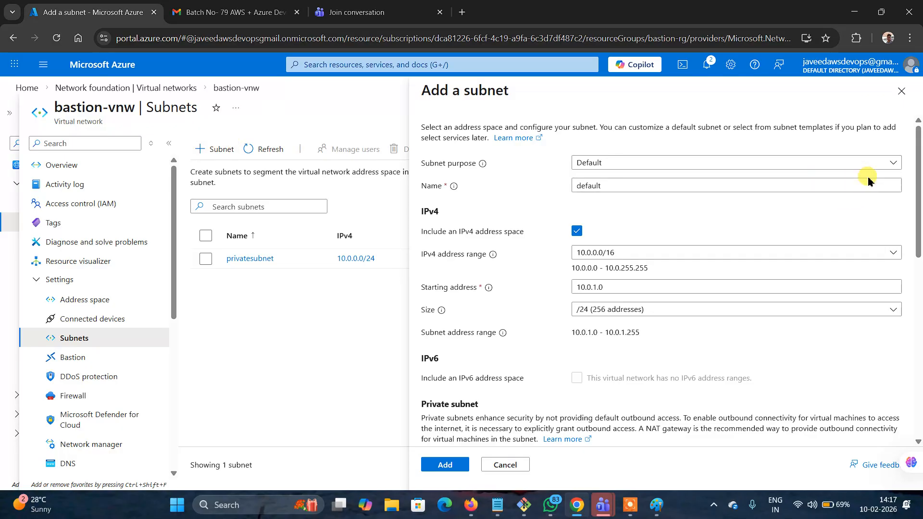
{"action": "left_click", "coordinate": [893, 163]}
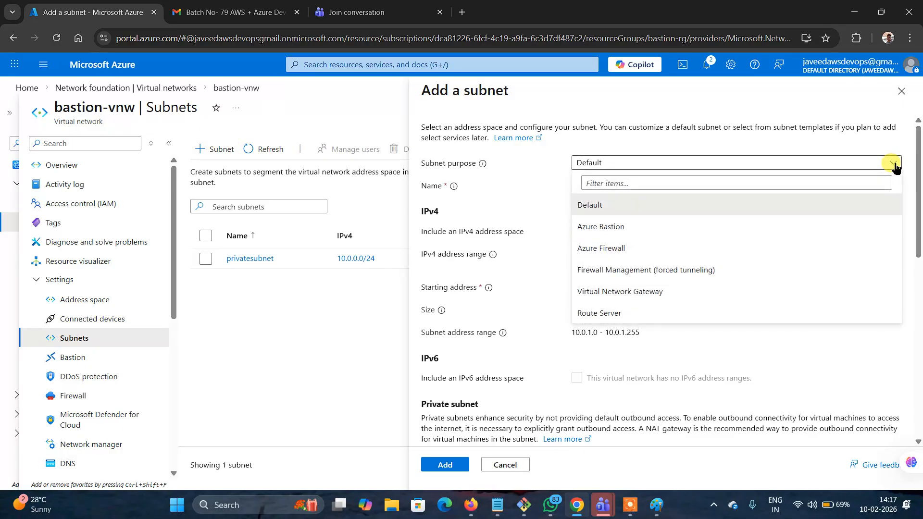
{"action": "left_click", "coordinate": [625, 227]}
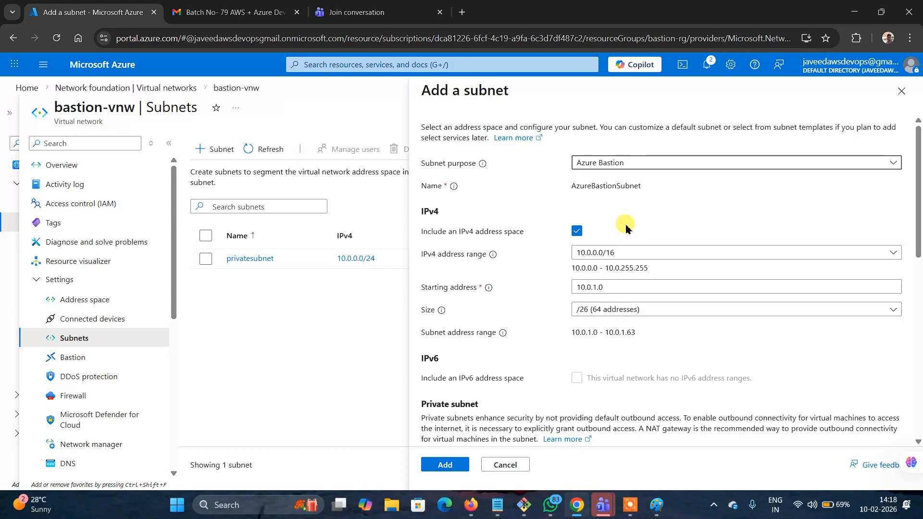
{"action": "left_click", "coordinate": [895, 163]}
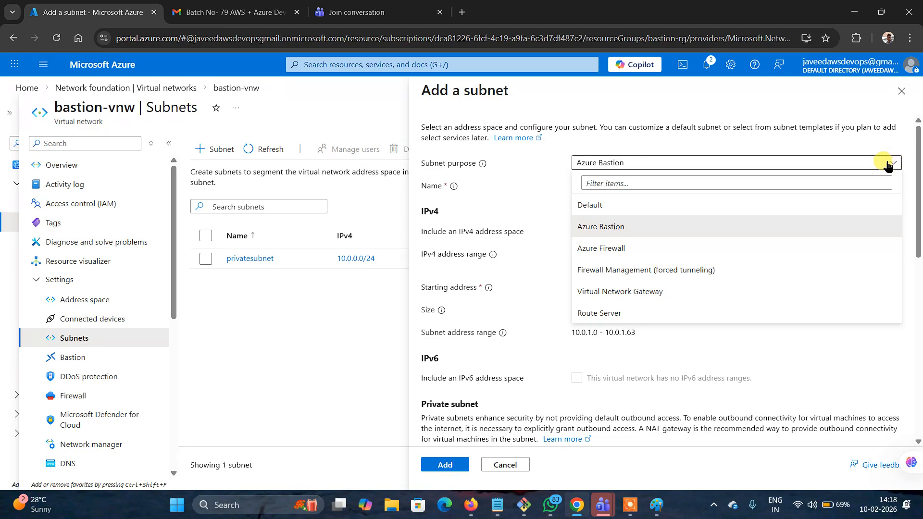
{"action": "left_click", "coordinate": [622, 233]}
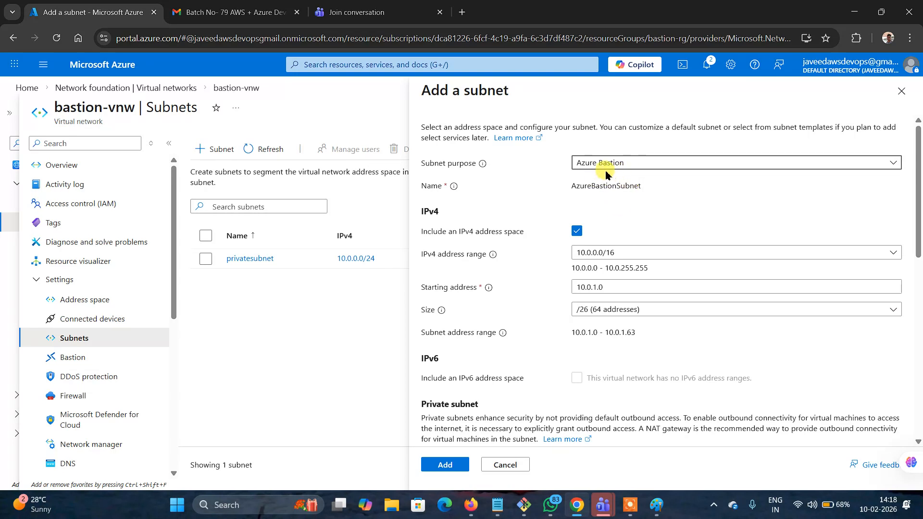
{"action": "scroll", "coordinate": [651, 187], "scroll_direction": "down", "scroll_amount": 1}
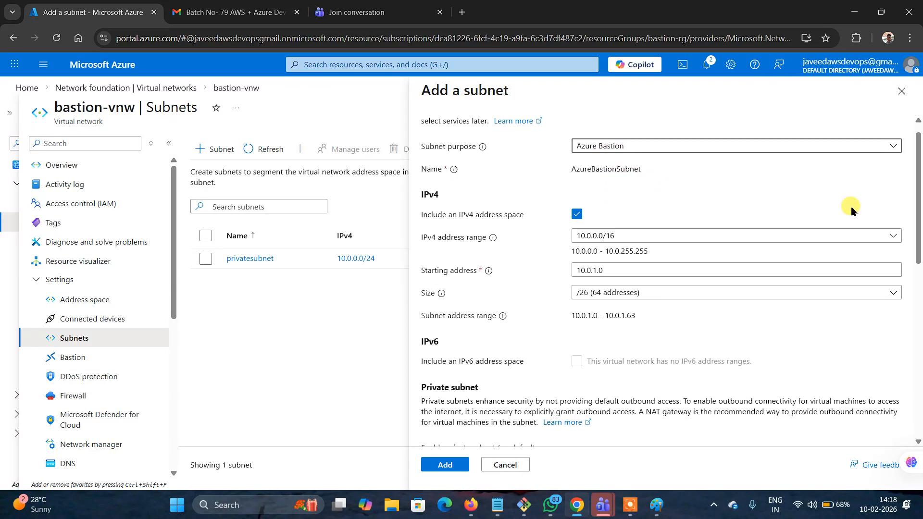
{"action": "left_click", "coordinate": [897, 292]}
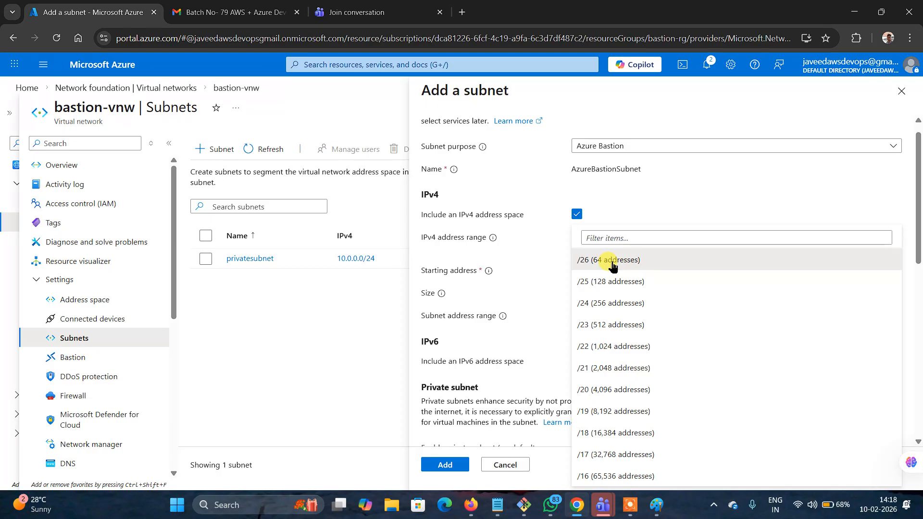
{"action": "left_click", "coordinate": [612, 265]}
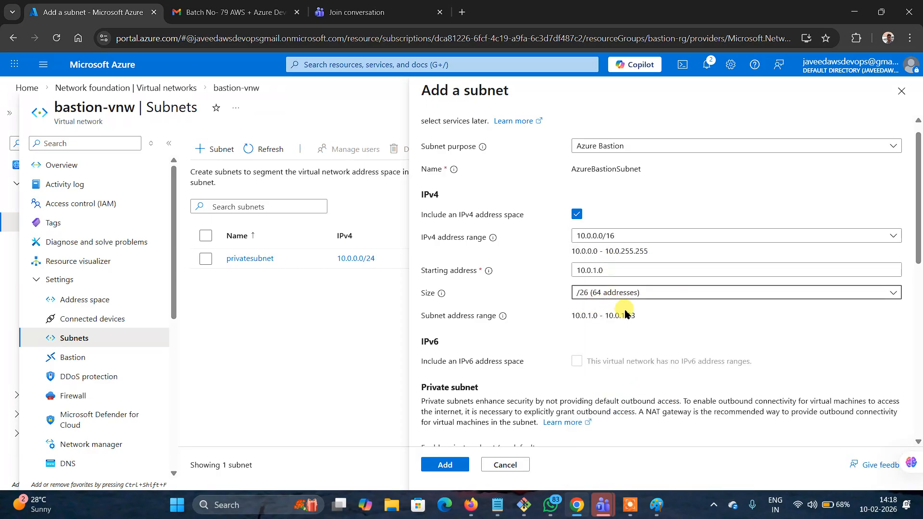
{"action": "left_click", "coordinate": [455, 464]}
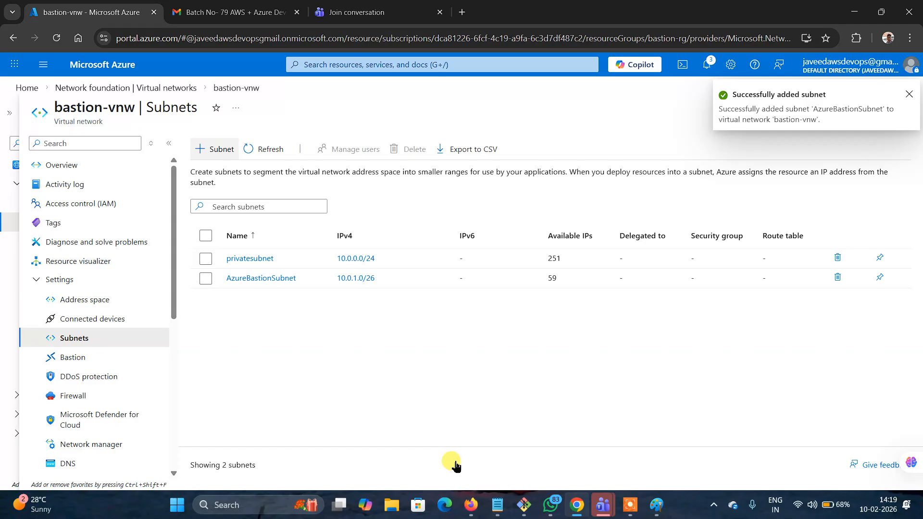
Step: Leave the subnet list for the portal home page and start creating a new virtual machine
{"action": "left_click", "coordinate": [23, 91]}
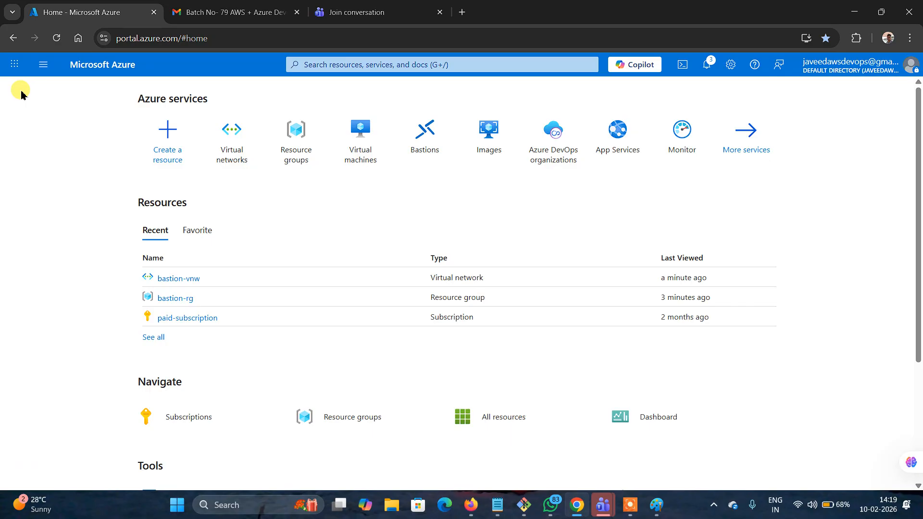
{"action": "left_click", "coordinate": [361, 156]}
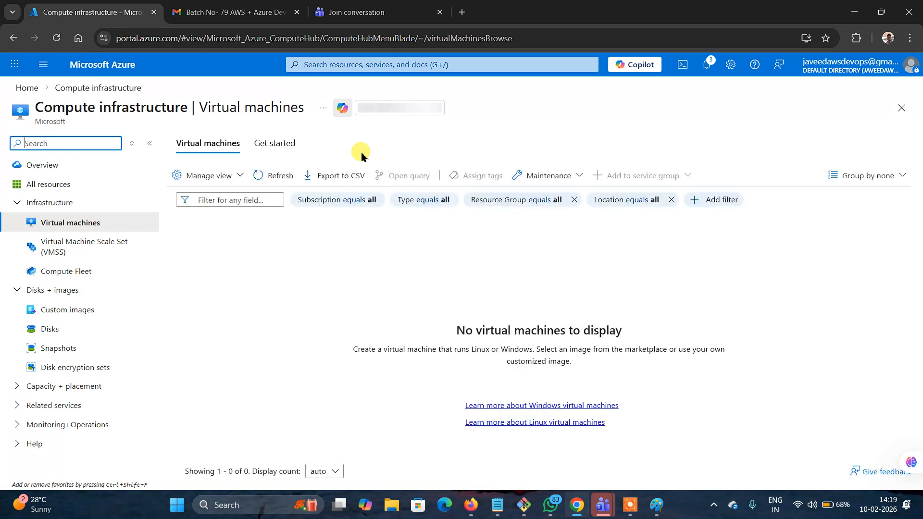
{"action": "left_click", "coordinate": [218, 177]}
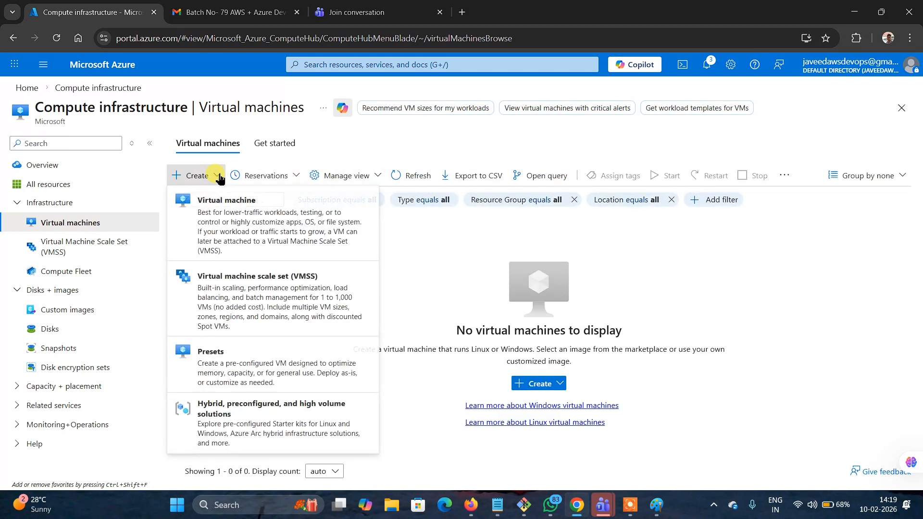
{"action": "left_click", "coordinate": [230, 202]}
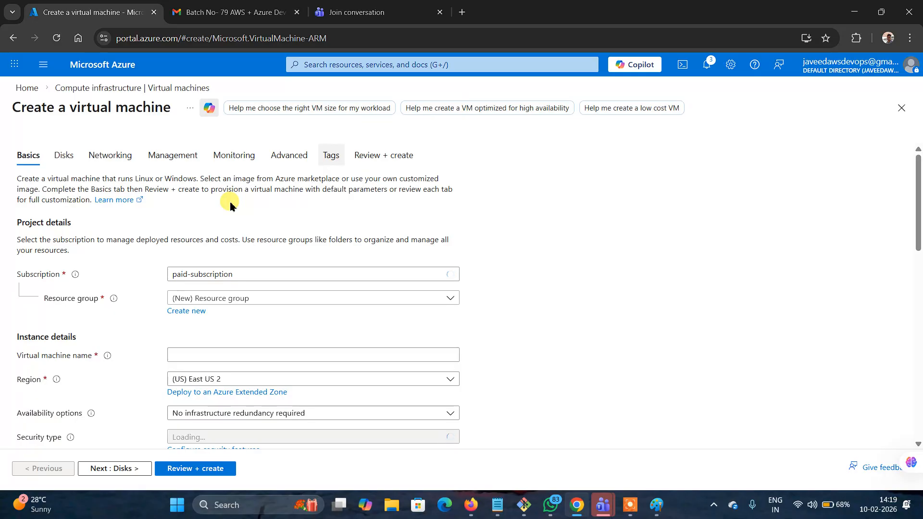
Step: Assign the new virtual machine to the bastion-rg resource group and name it privatevm
{"action": "left_click", "coordinate": [451, 298]}
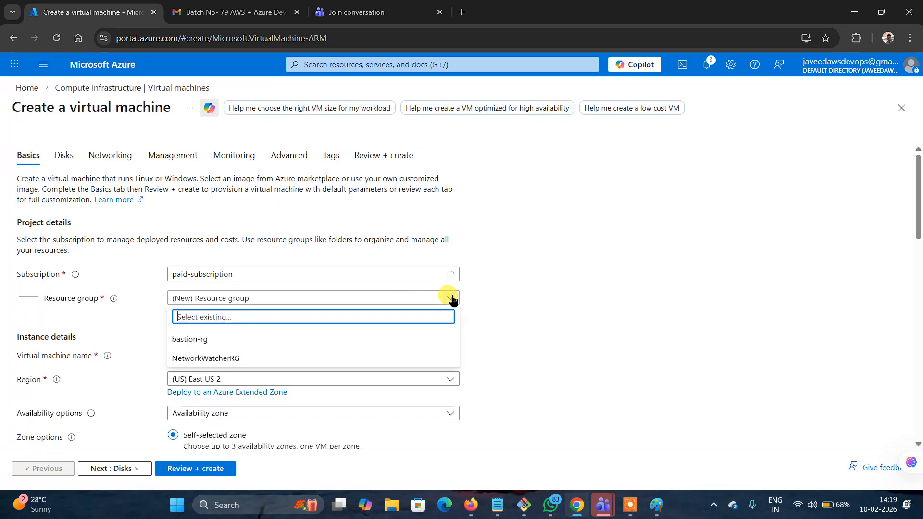
{"action": "left_click", "coordinate": [194, 338]}
{"action": "scroll", "coordinate": [536, 281], "scroll_direction": "down", "scroll_amount": 2}
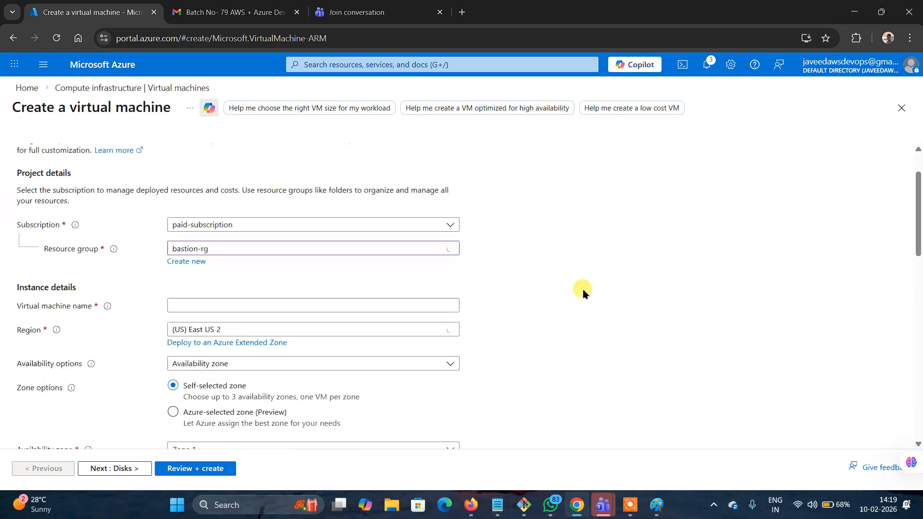
{"action": "left_click", "coordinate": [197, 284]}
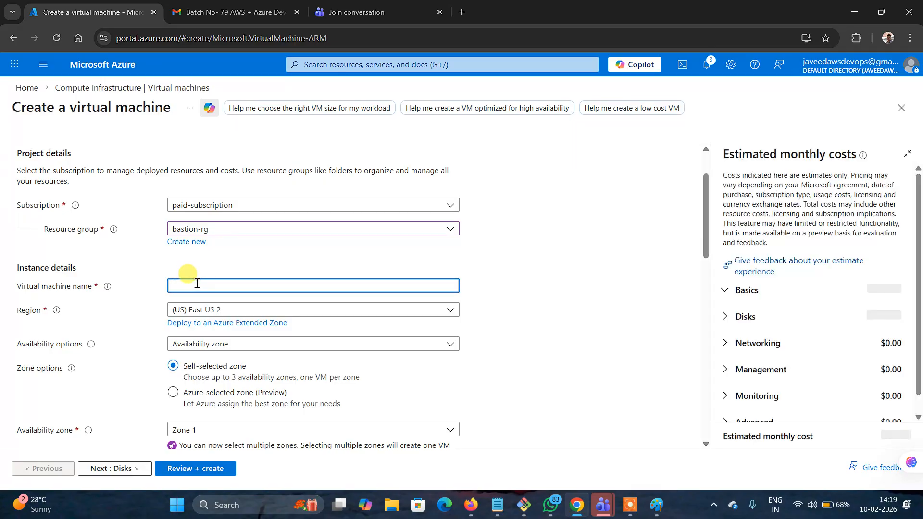
{"action": "type", "text": "privatevm"}
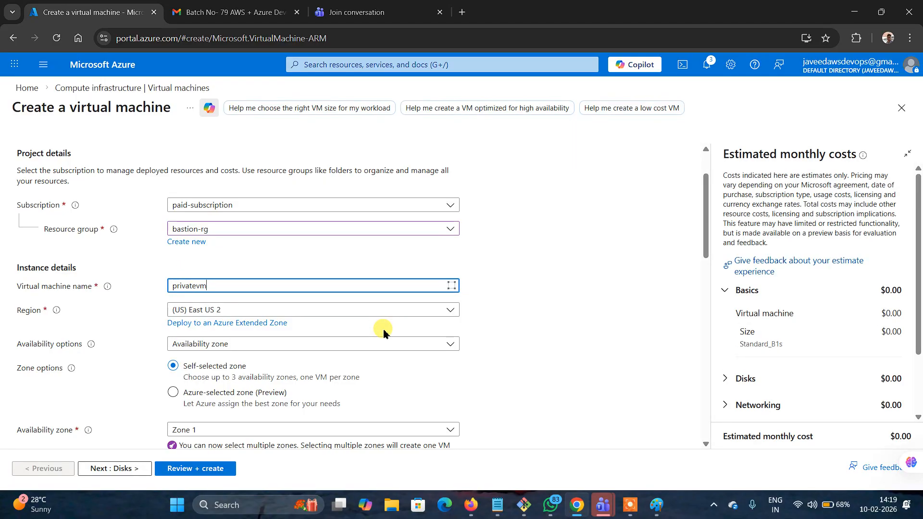
Step: Set the virtual machine's availability options to No infrastructure redundancy required
{"action": "left_click", "coordinate": [401, 346]}
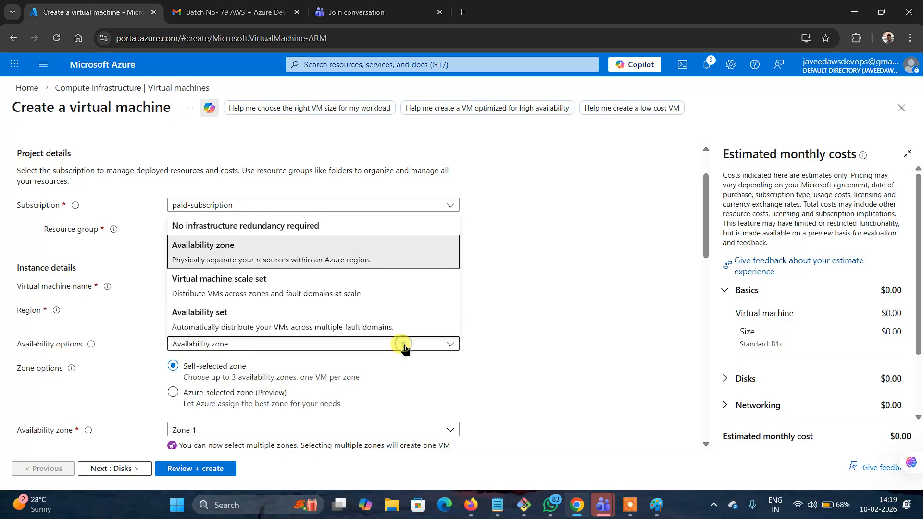
{"action": "left_click", "coordinate": [230, 226]}
{"action": "scroll", "coordinate": [549, 313], "scroll_direction": "down", "scroll_amount": 1}
{"action": "scroll", "coordinate": [549, 314], "scroll_direction": "down", "scroll_amount": 1}
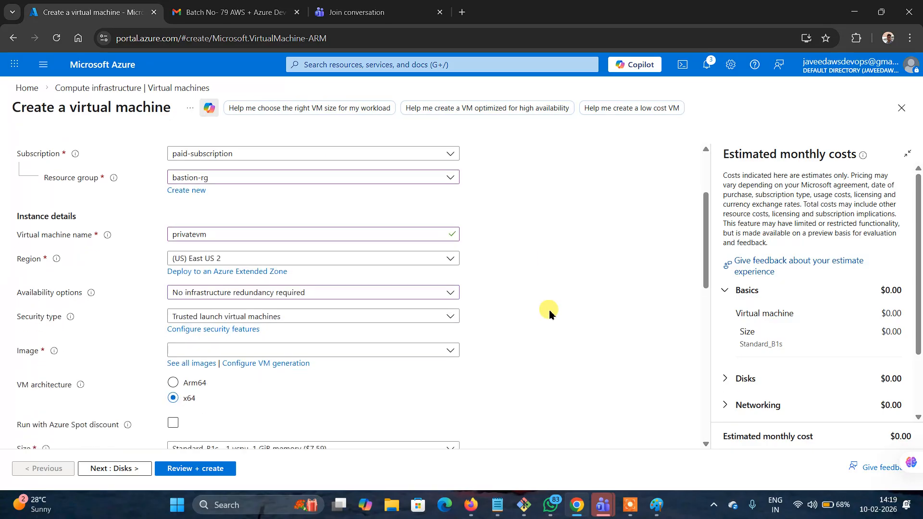
Step: Set the virtual machine's security type to Standard and its image to Ubuntu Server 24.04 LTS - x64 Gen2
{"action": "left_click", "coordinate": [444, 316]}
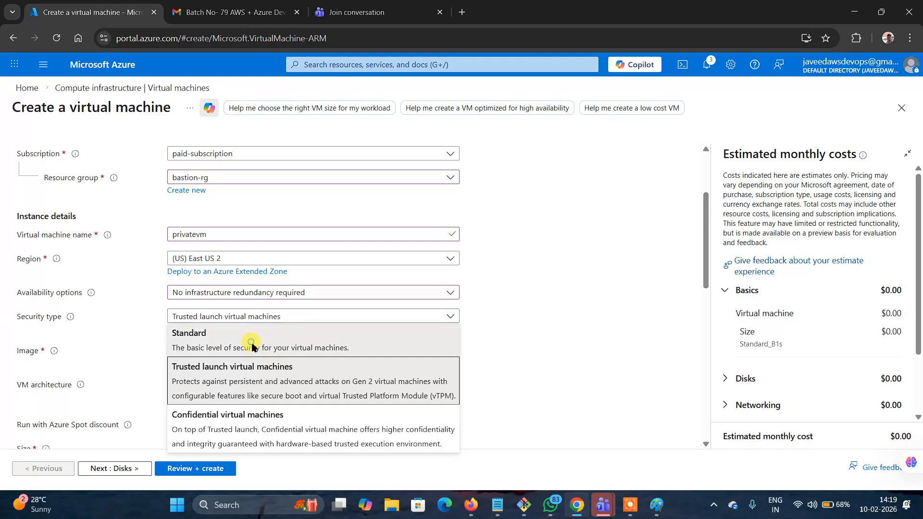
{"action": "left_click", "coordinate": [279, 341]}
{"action": "scroll", "coordinate": [420, 297], "scroll_direction": "down", "scroll_amount": 2}
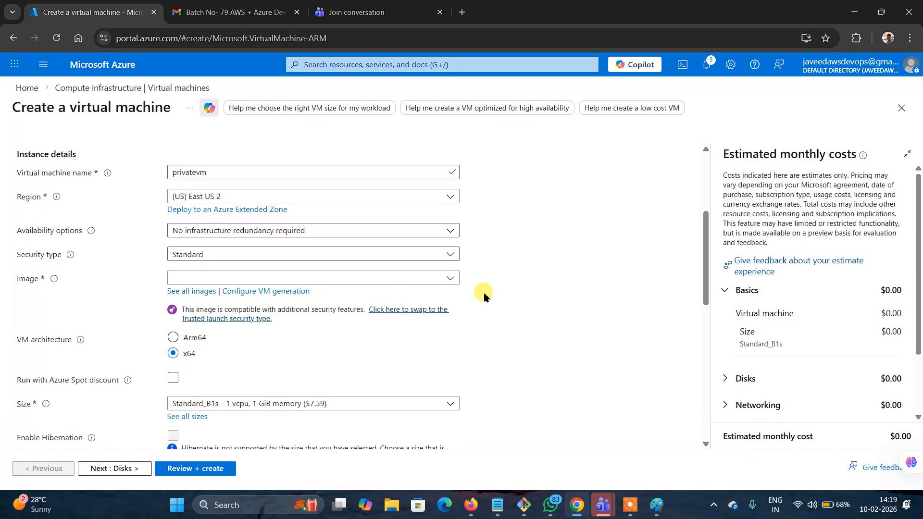
{"action": "left_click", "coordinate": [449, 280]}
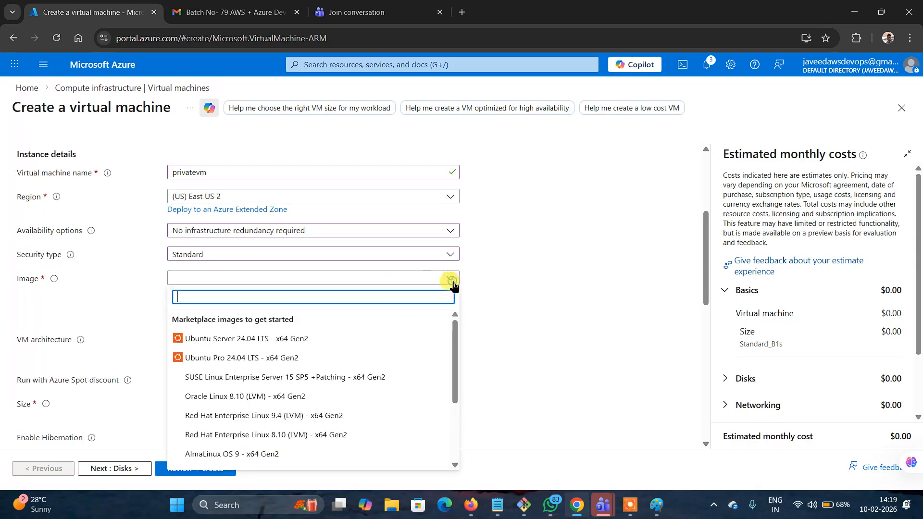
{"action": "left_click", "coordinate": [305, 339]}
Step: Switch the administrator account to password authentication and enter azureuser as the username
{"action": "scroll", "coordinate": [541, 285], "scroll_direction": "down", "scroll_amount": 1}
{"action": "scroll", "coordinate": [541, 283], "scroll_direction": "down", "scroll_amount": 6}
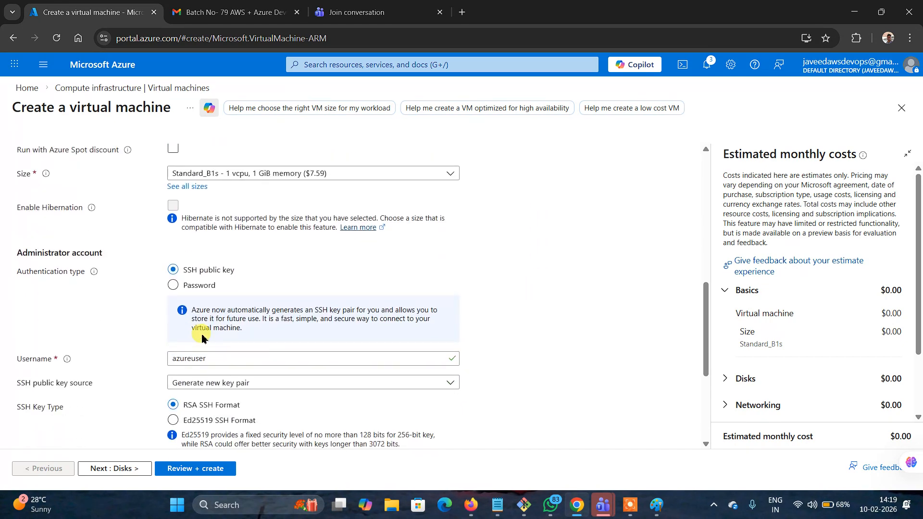
{"action": "left_click", "coordinate": [193, 286]}
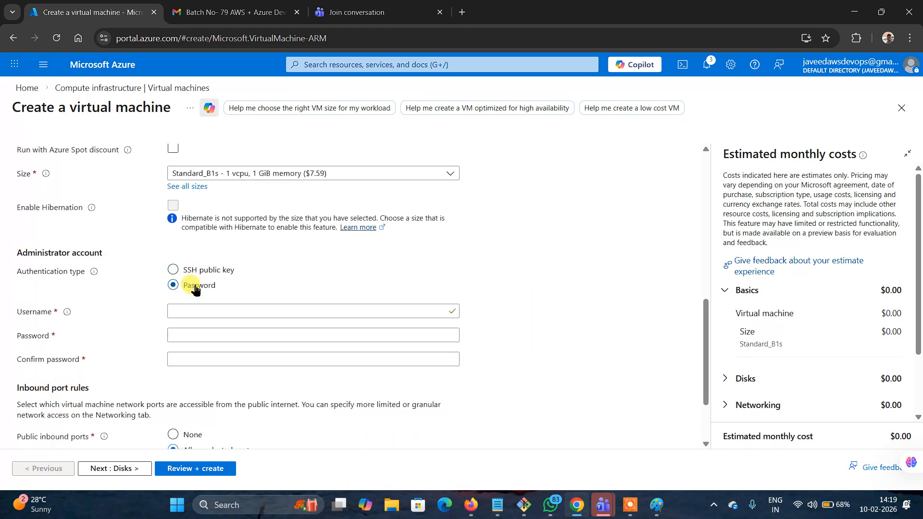
{"action": "left_click", "coordinate": [197, 310]}
{"action": "type", "text": "azureuser"}
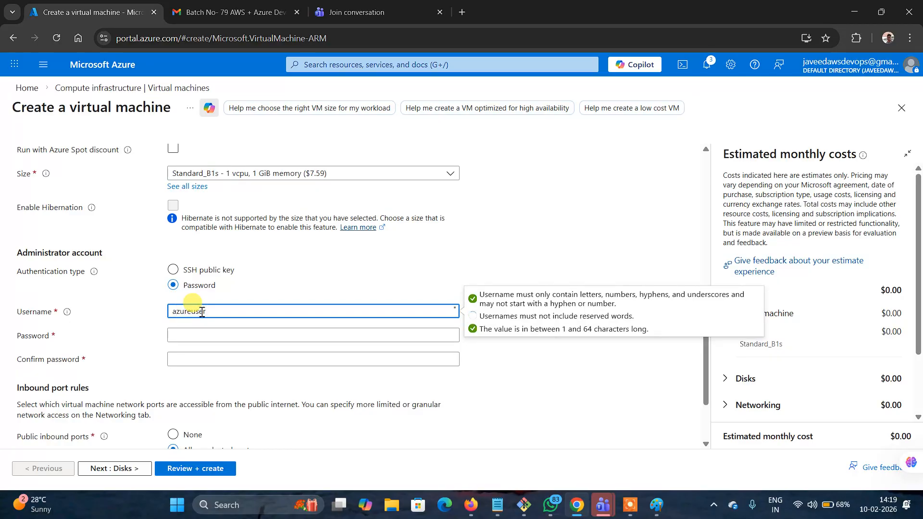
Step: Copy the saved administrator password from the open Notepad note and return to the virtual machine form in the browser
{"action": "left_click", "coordinate": [200, 335]}
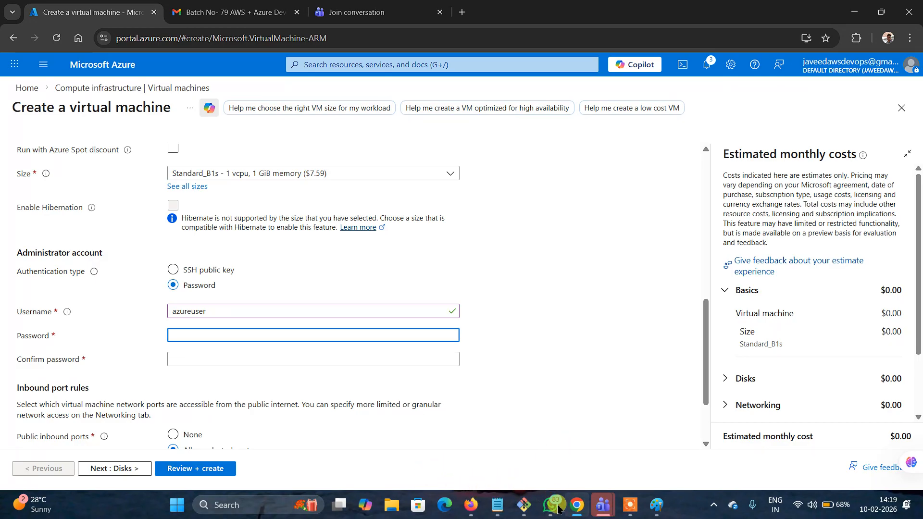
{"action": "left_click", "coordinate": [576, 504]}
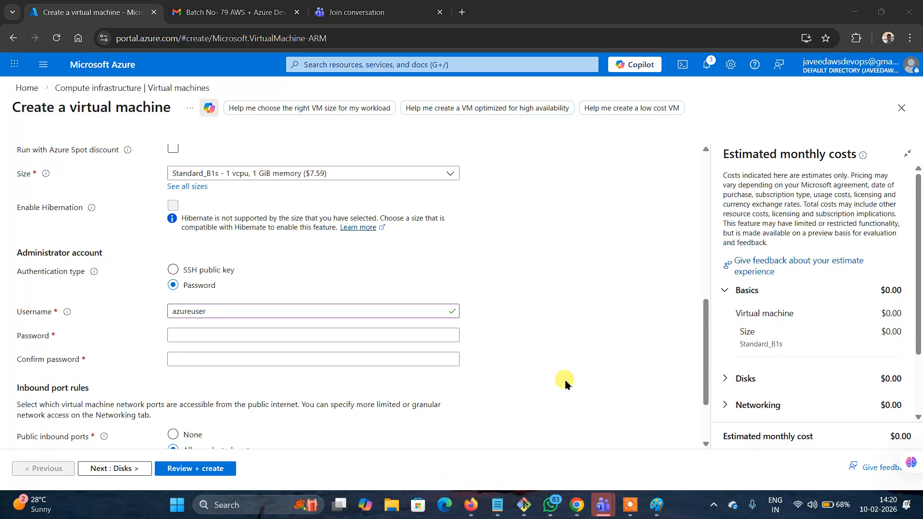
{"action": "mouse_move", "coordinate": [501, 509]}
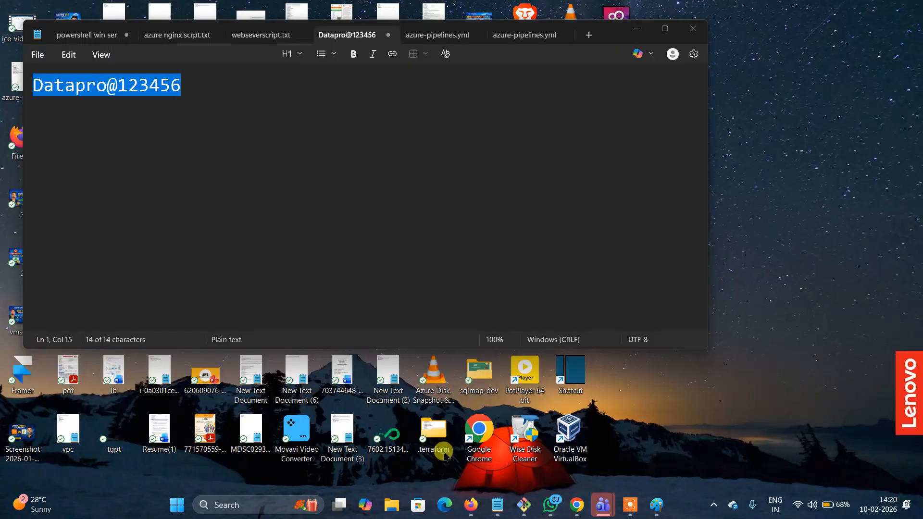
{"action": "left_click", "coordinate": [389, 409]}
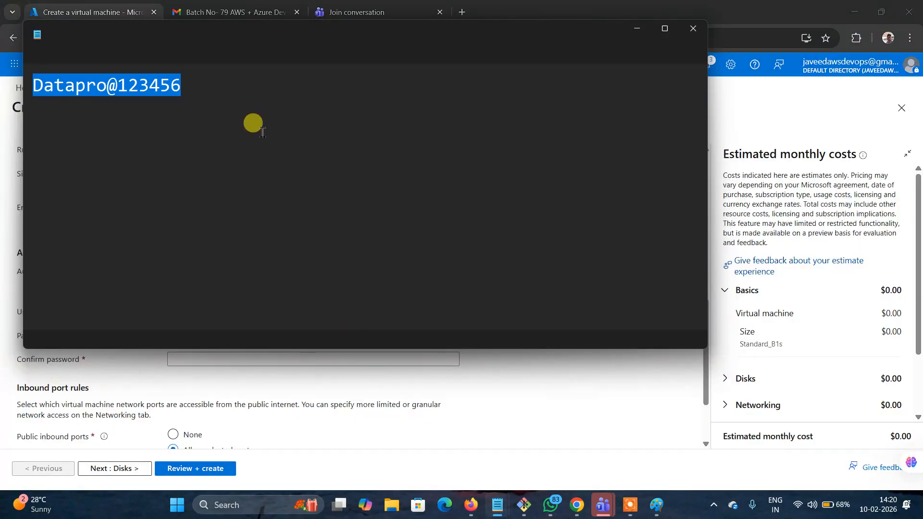
{"action": "right_click", "coordinate": [156, 96]}
{"action": "left_click", "coordinate": [213, 112]}
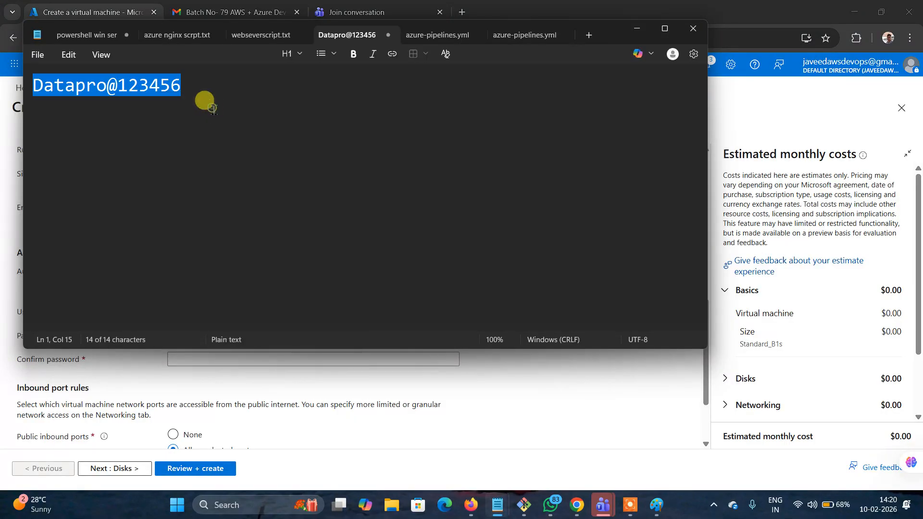
{"action": "left_click", "coordinate": [636, 28]}
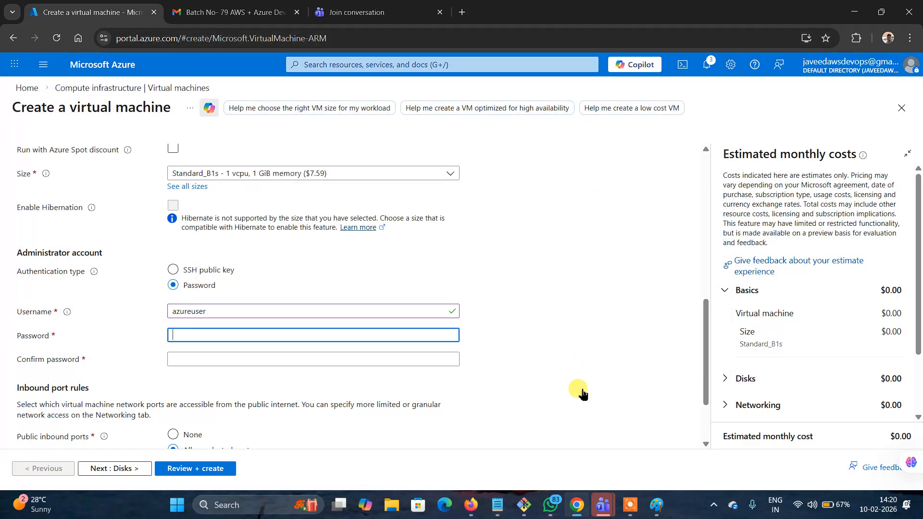
{"action": "left_click", "coordinate": [596, 376]}
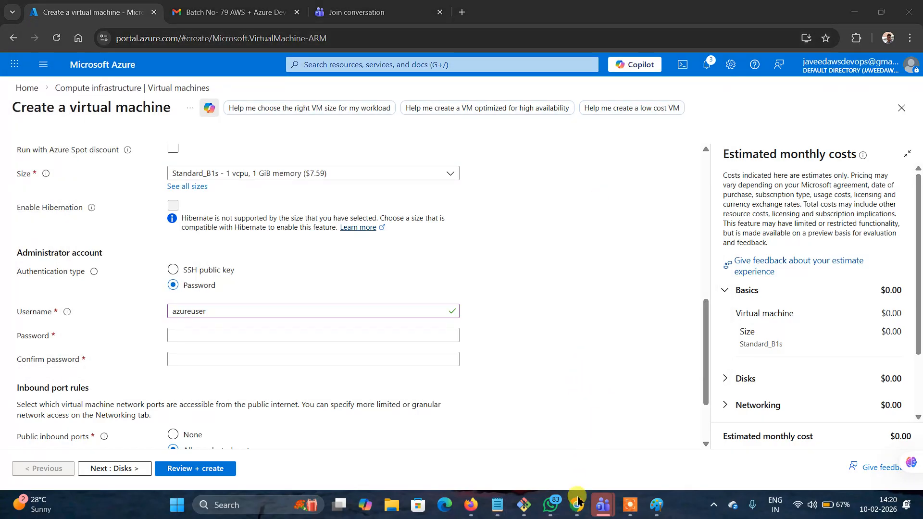
{"action": "left_click", "coordinate": [638, 379]}
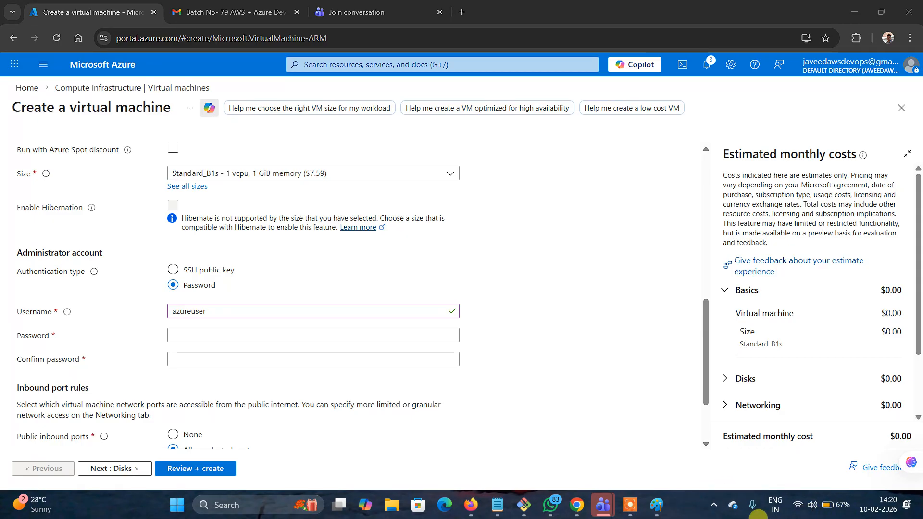
Step: Paste the administrator password into both the Password and Confirm password fields
{"action": "left_click", "coordinate": [255, 333]}
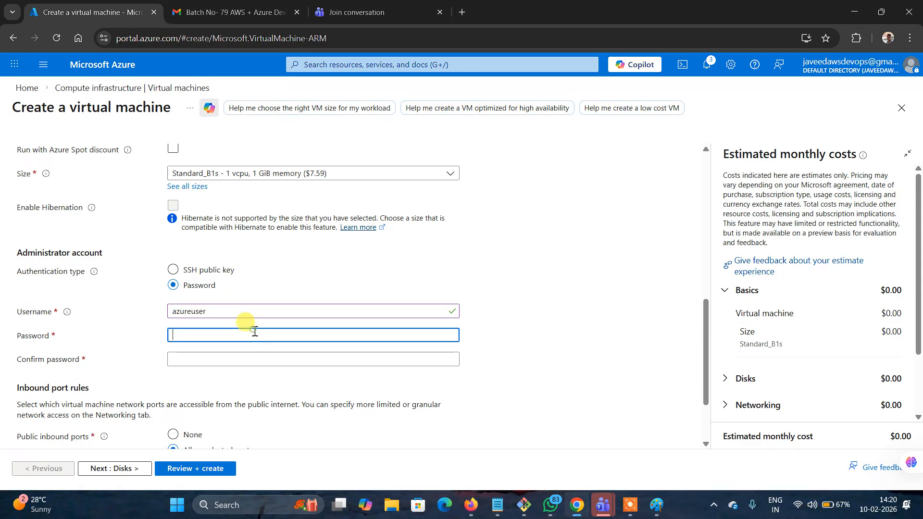
{"action": "right_click", "coordinate": [255, 331]}
{"action": "left_click", "coordinate": [281, 198]}
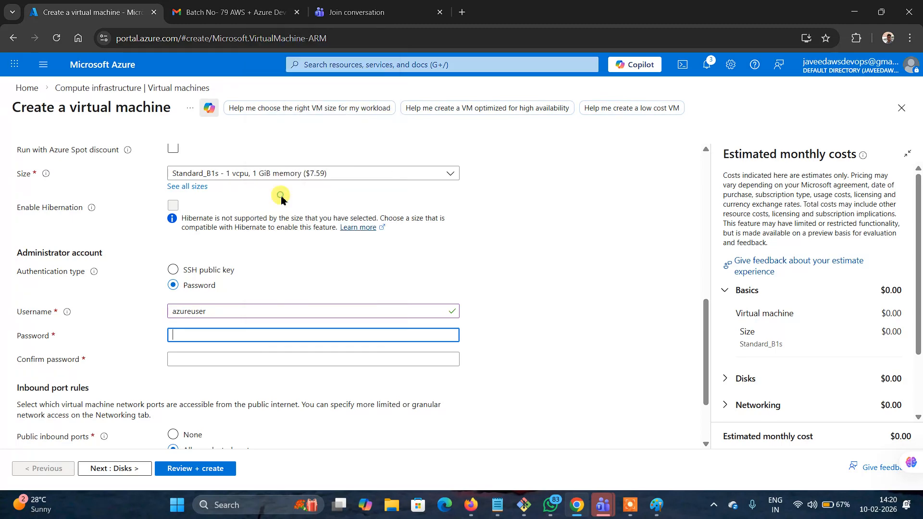
{"action": "left_click", "coordinate": [183, 360]}
{"action": "right_click", "coordinate": [184, 362]}
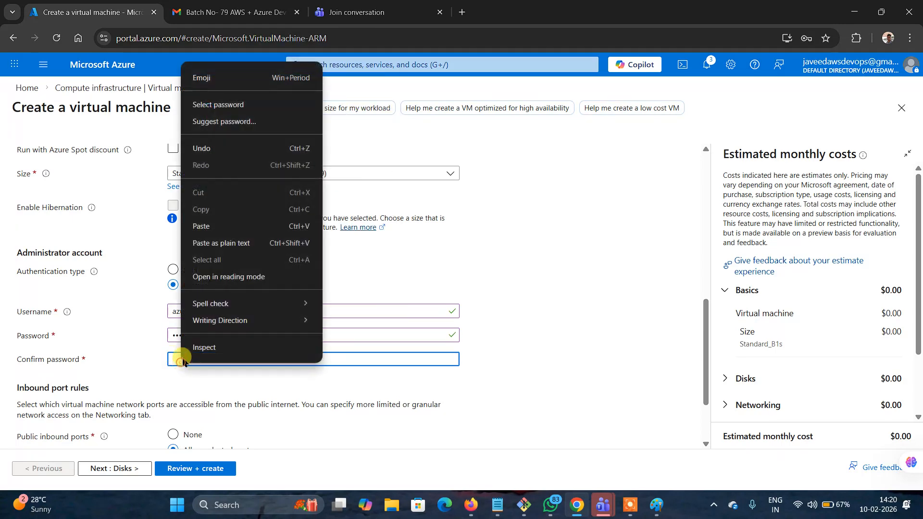
{"action": "left_click", "coordinate": [200, 226]}
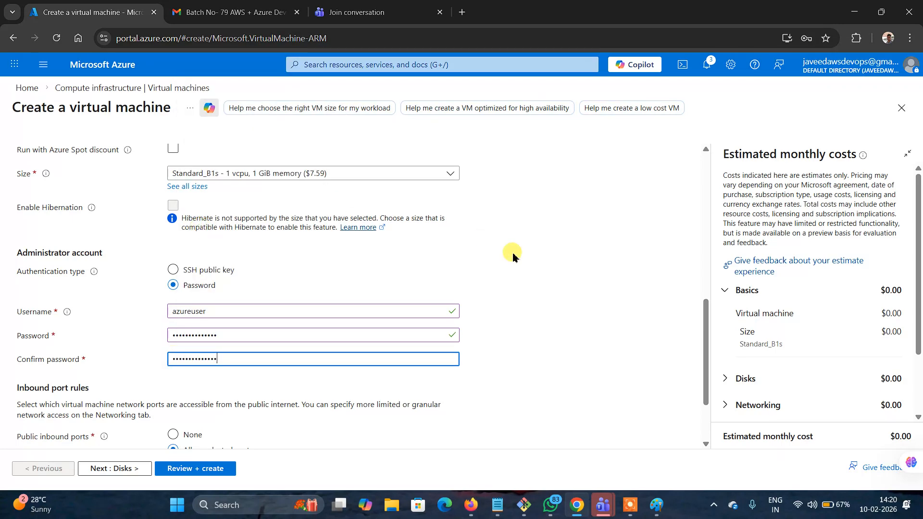
Step: In the virtual machine's networking settings, ignore the deployment recommendations and select the bastion-vnw virtual network with its privatesubnet (10.0.0.0/24)
{"action": "scroll", "coordinate": [513, 257], "scroll_direction": "up", "scroll_amount": 8}
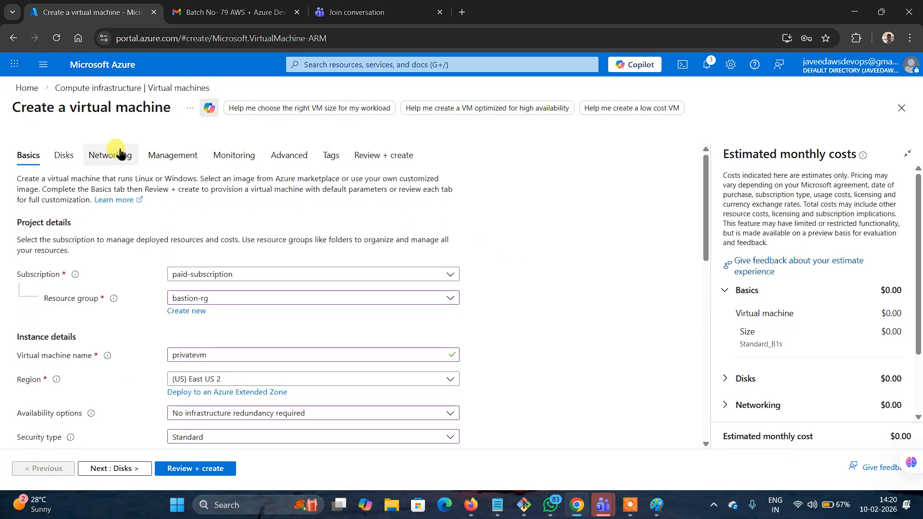
{"action": "left_click", "coordinate": [120, 154]}
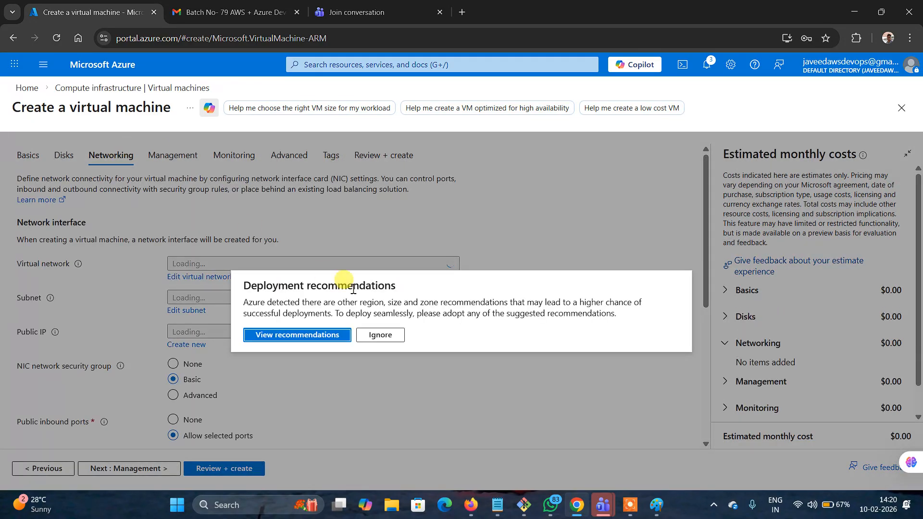
{"action": "left_click", "coordinate": [374, 340]}
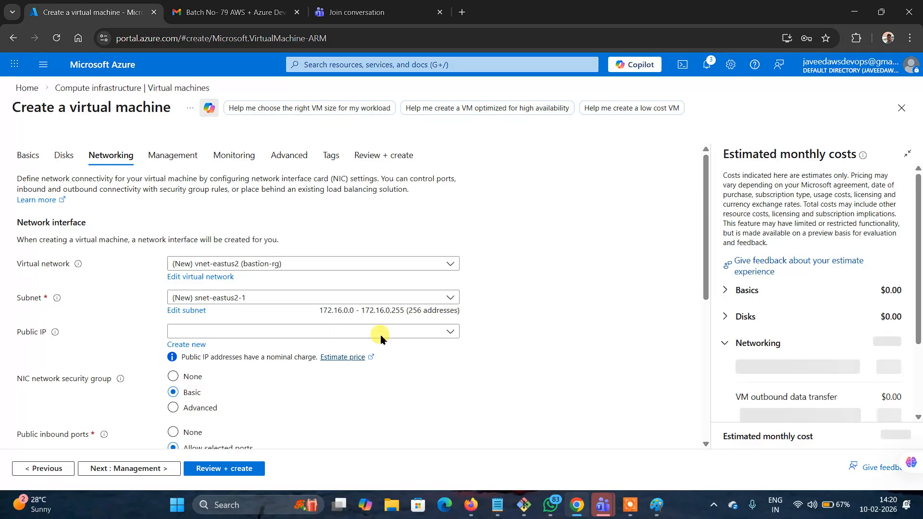
{"action": "left_click", "coordinate": [451, 266]}
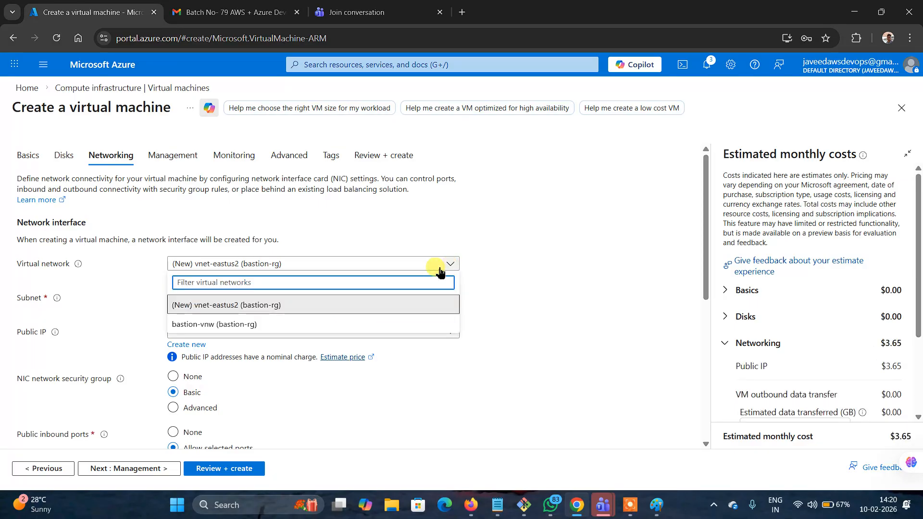
{"action": "left_click", "coordinate": [273, 328]}
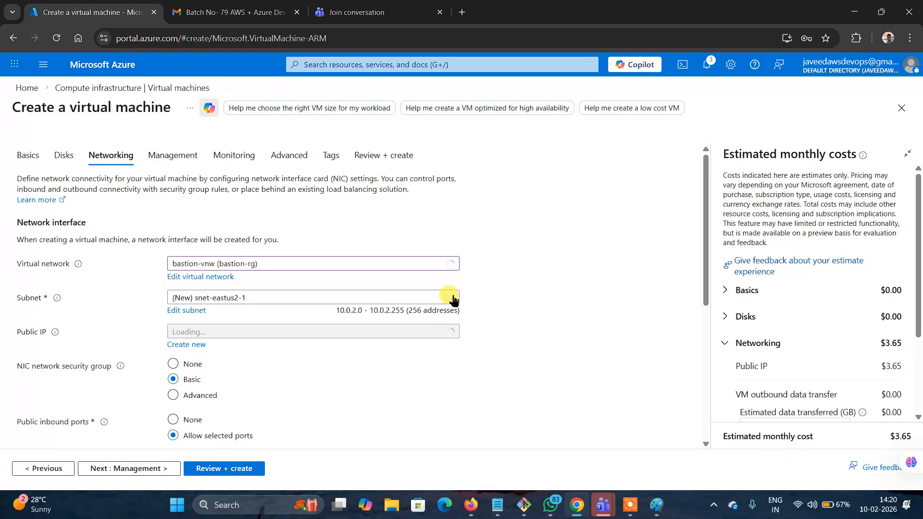
{"action": "left_click", "coordinate": [451, 299]}
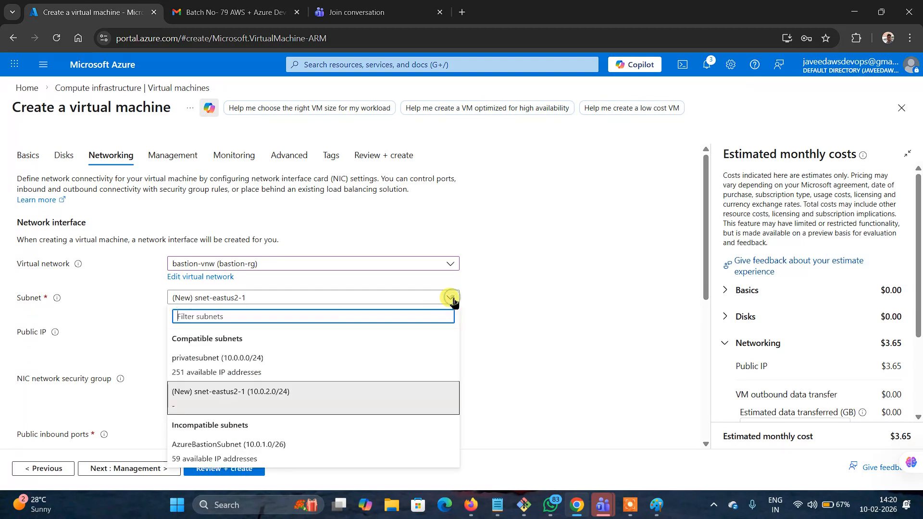
{"action": "left_click", "coordinate": [246, 364]}
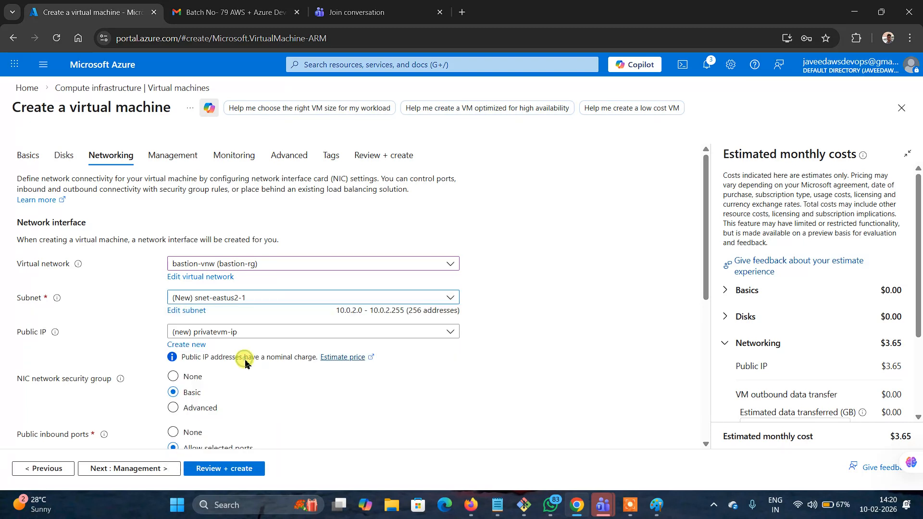
Step: Set the public IP of the virtual machine's network interface to None so the machine stays private
{"action": "left_click", "coordinate": [450, 332]}
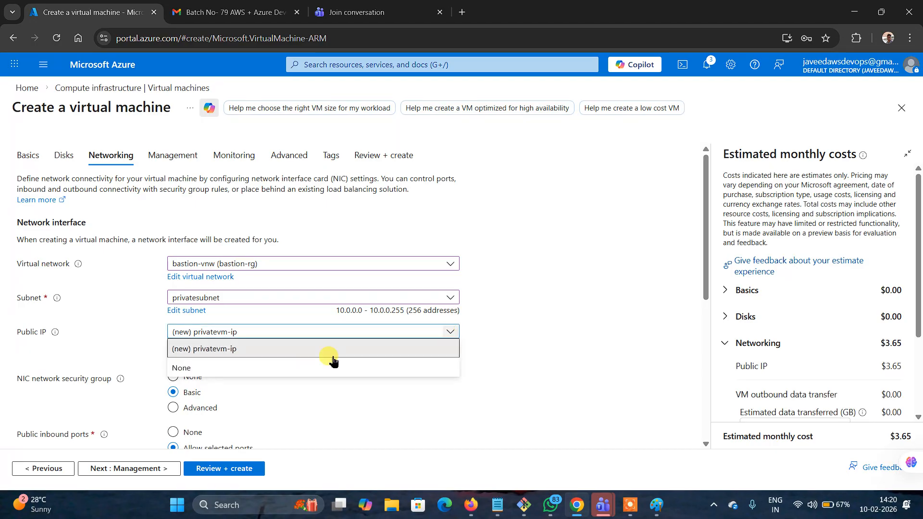
{"action": "left_click", "coordinate": [220, 369]}
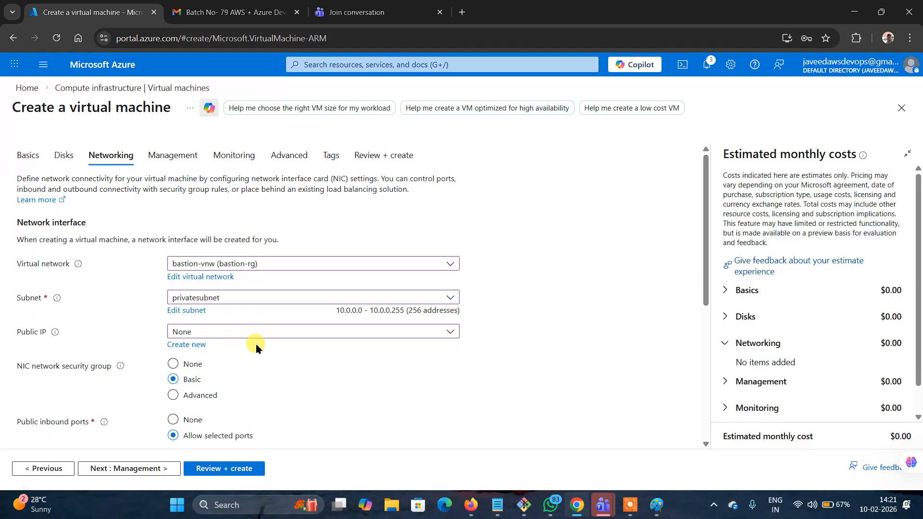
{"action": "scroll", "coordinate": [307, 377], "scroll_direction": "down", "scroll_amount": 1}
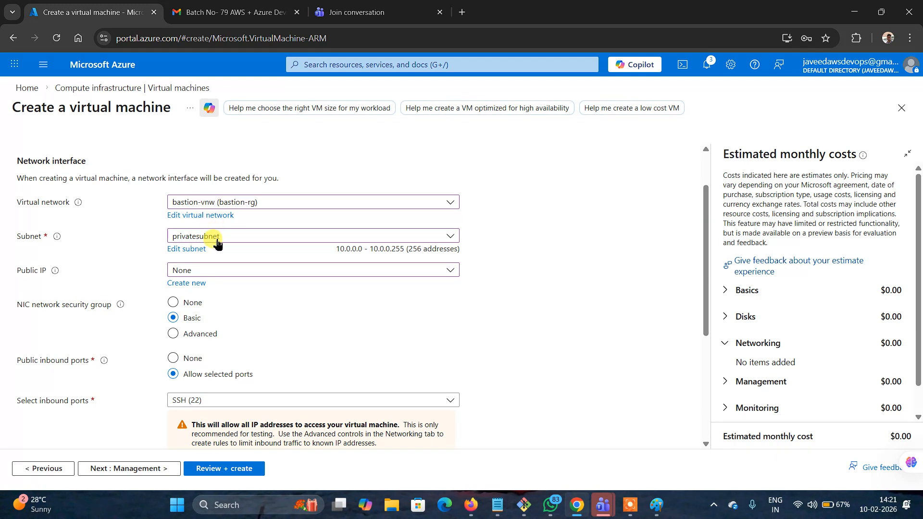
Step: Validate and create the virtual machine, and view its resource page before returning to the portal home
{"action": "left_click", "coordinate": [241, 474]}
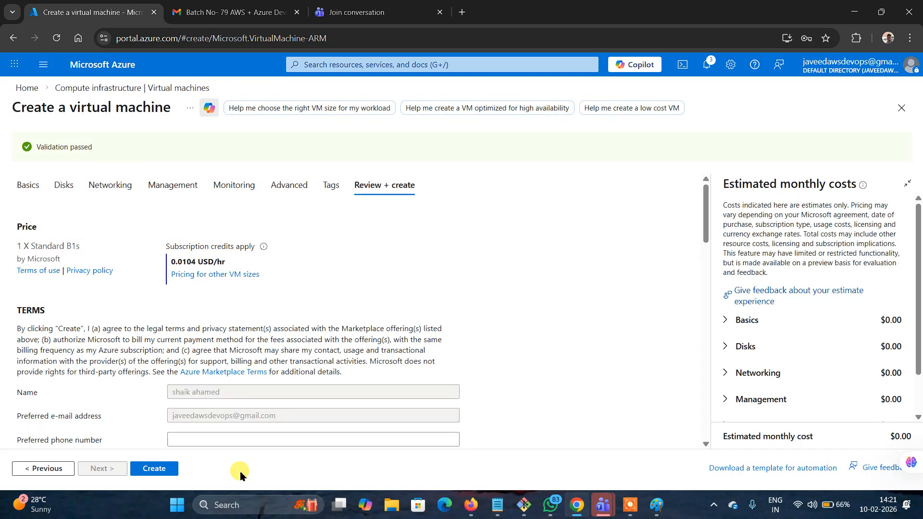
{"action": "left_click", "coordinate": [145, 469]}
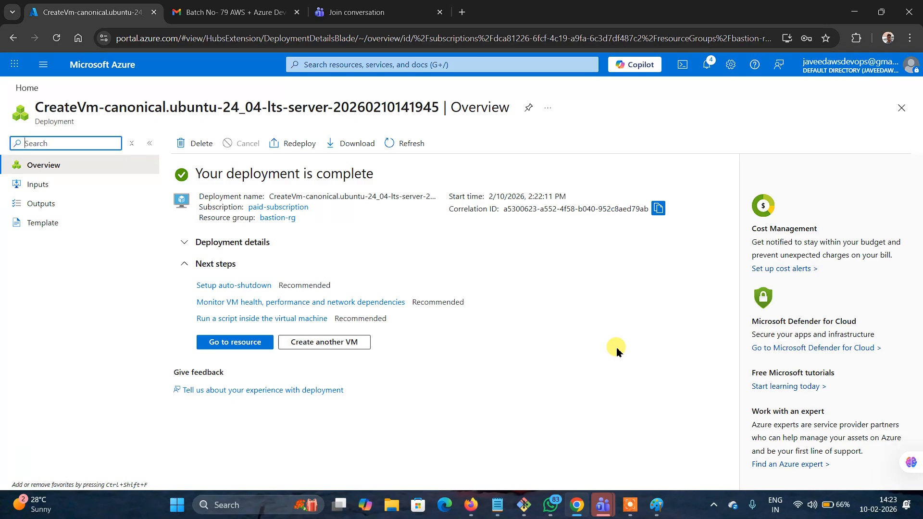
{"action": "left_click", "coordinate": [242, 347]}
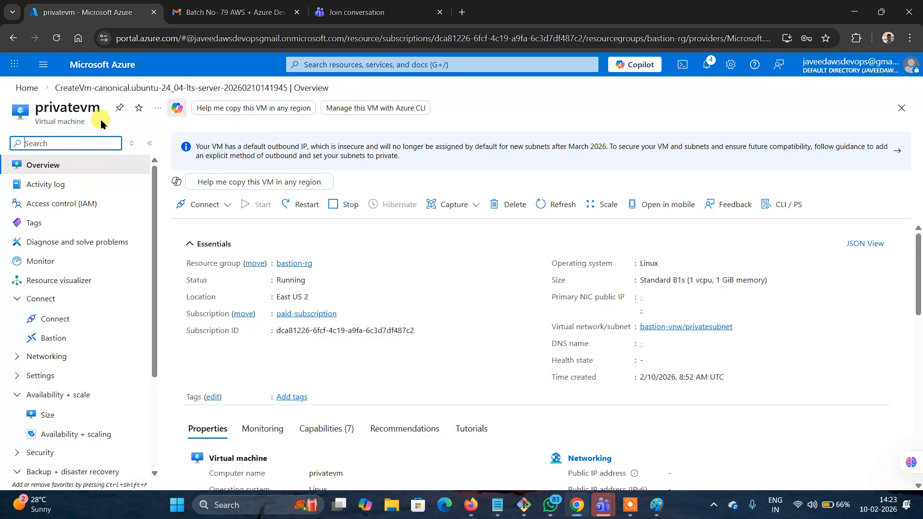
{"action": "left_click", "coordinate": [27, 88]}
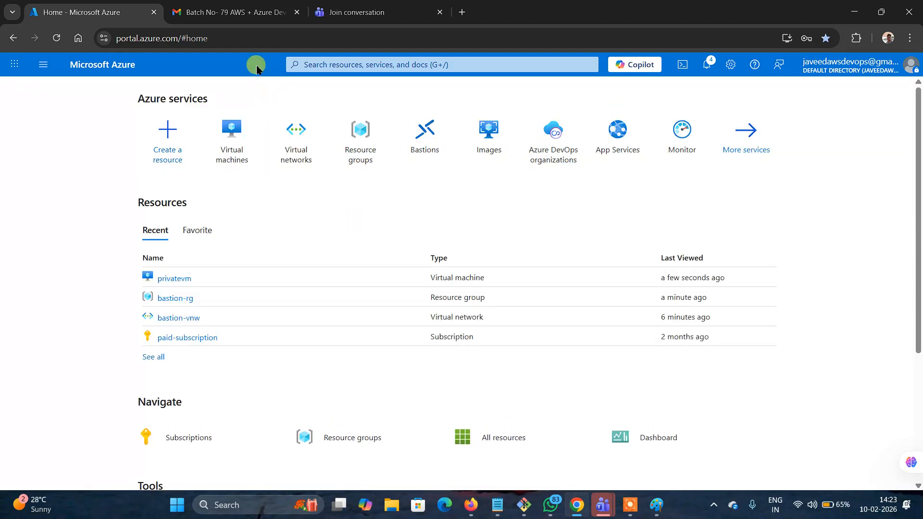
{"action": "left_click", "coordinate": [320, 64]}
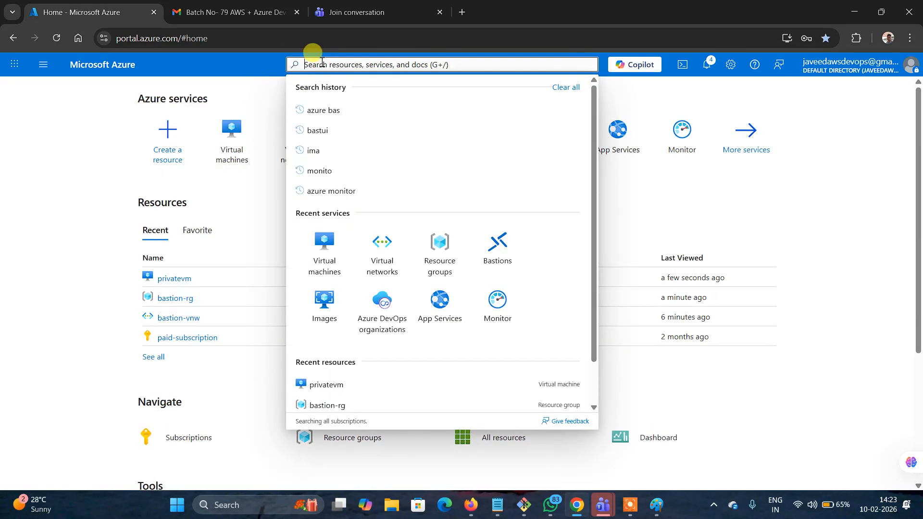
{"action": "type", "text": "bast"}
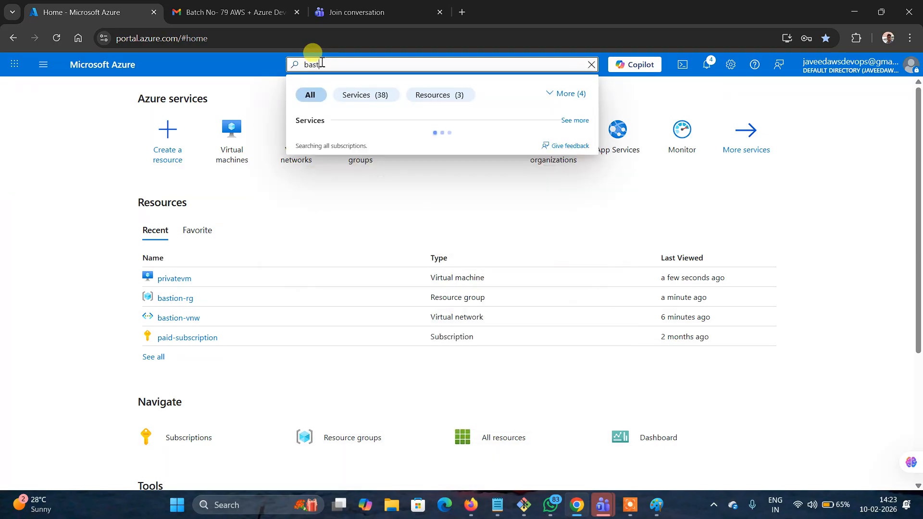
{"action": "type", "text": "io"}
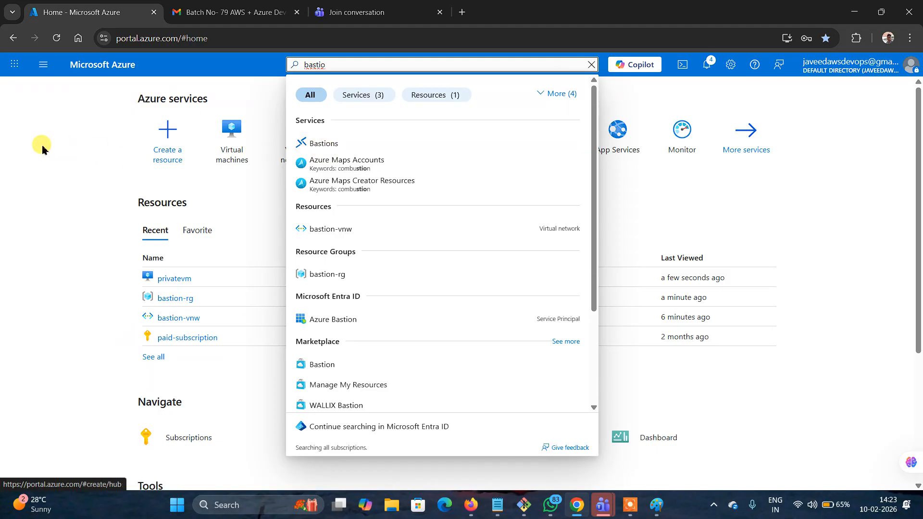
{"action": "left_click", "coordinate": [38, 145]}
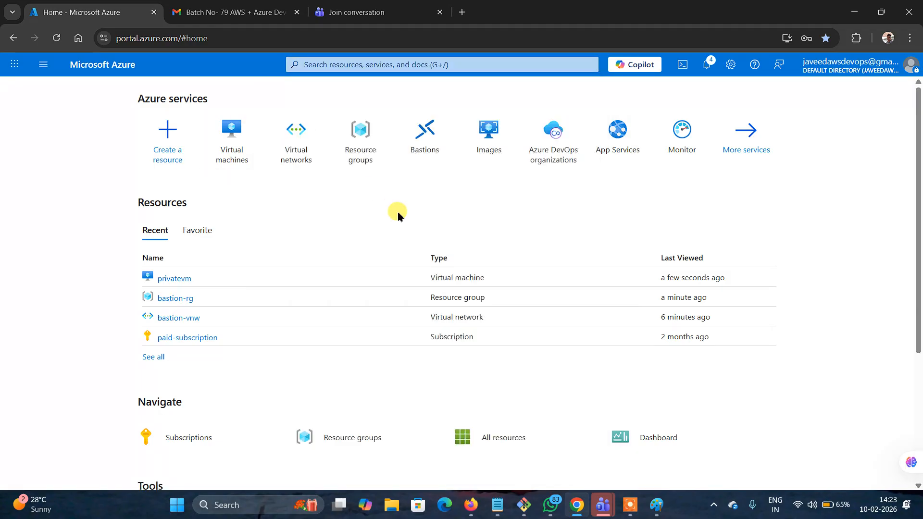
Step: Start creating a Bastion in the bastion-rg resource group and name it bastionvm
{"action": "left_click", "coordinate": [437, 135]}
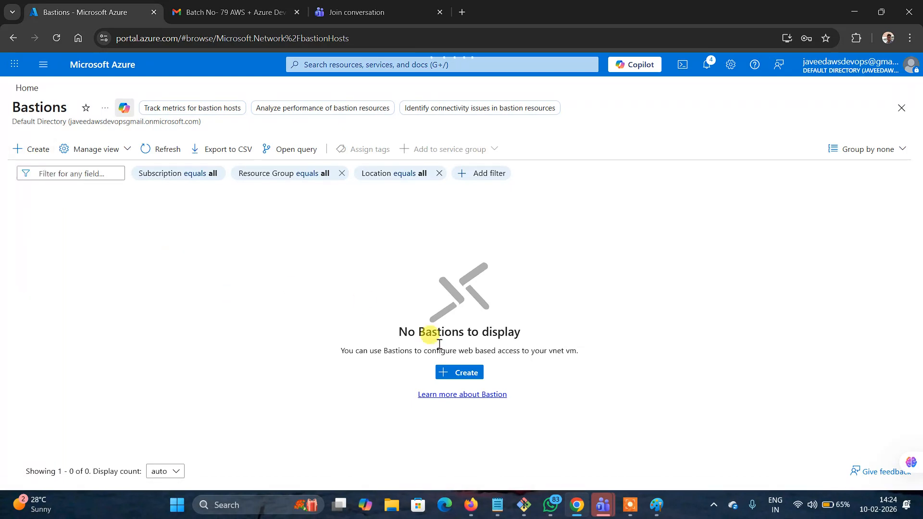
{"action": "left_click", "coordinate": [461, 375]}
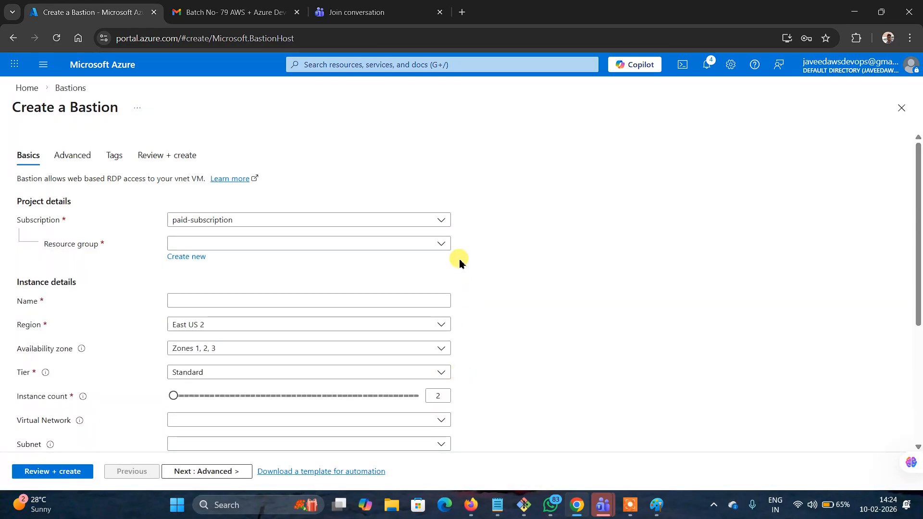
{"action": "left_click", "coordinate": [440, 244]}
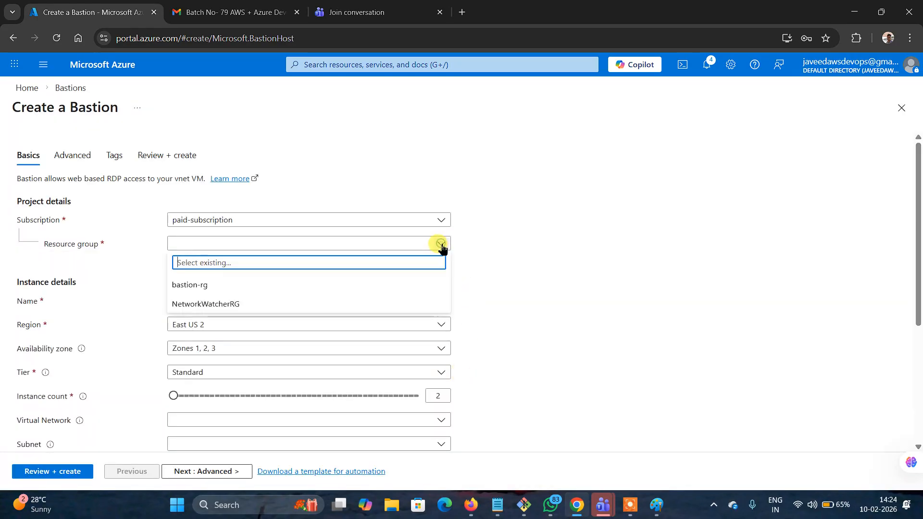
{"action": "left_click", "coordinate": [215, 285]}
{"action": "scroll", "coordinate": [553, 274], "scroll_direction": "down", "scroll_amount": 1}
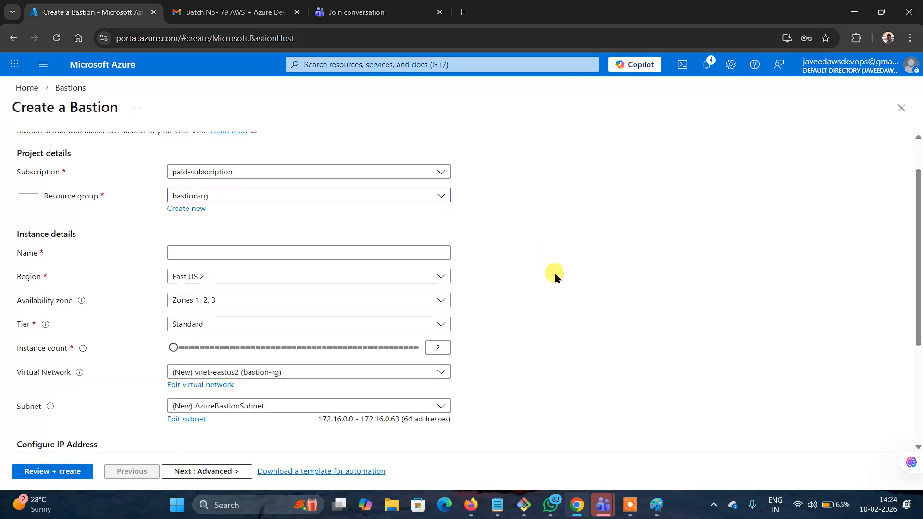
{"action": "left_click", "coordinate": [231, 251]}
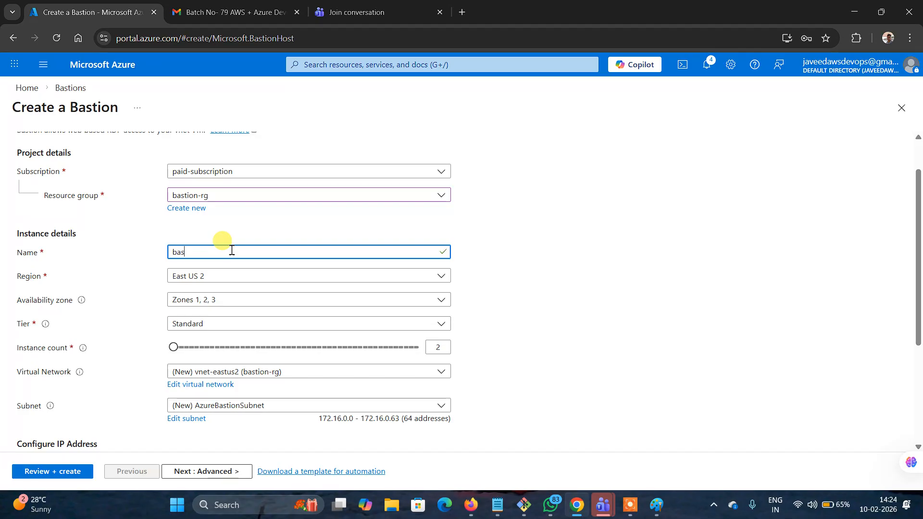
{"action": "type", "text": "bastionvm"}
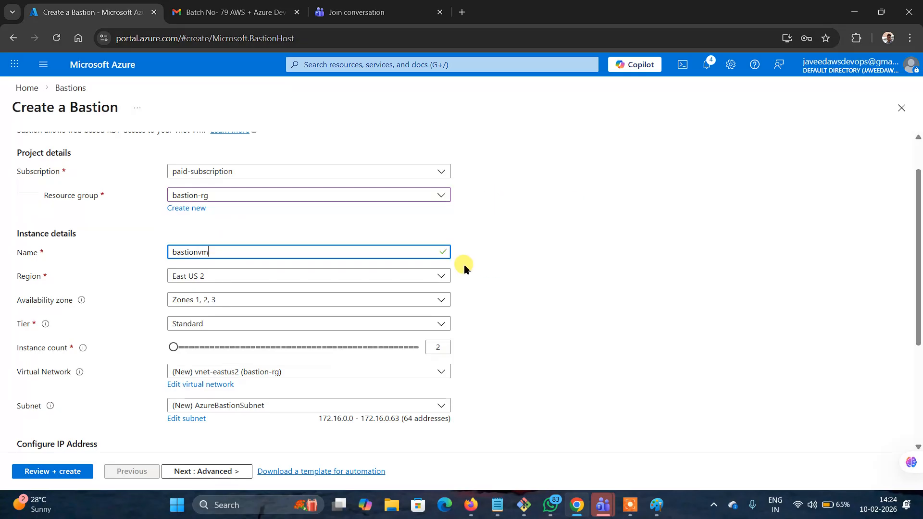
Step: Limit the Bastion's availability zone selection to Zone 1 only
{"action": "left_click", "coordinate": [435, 306]}
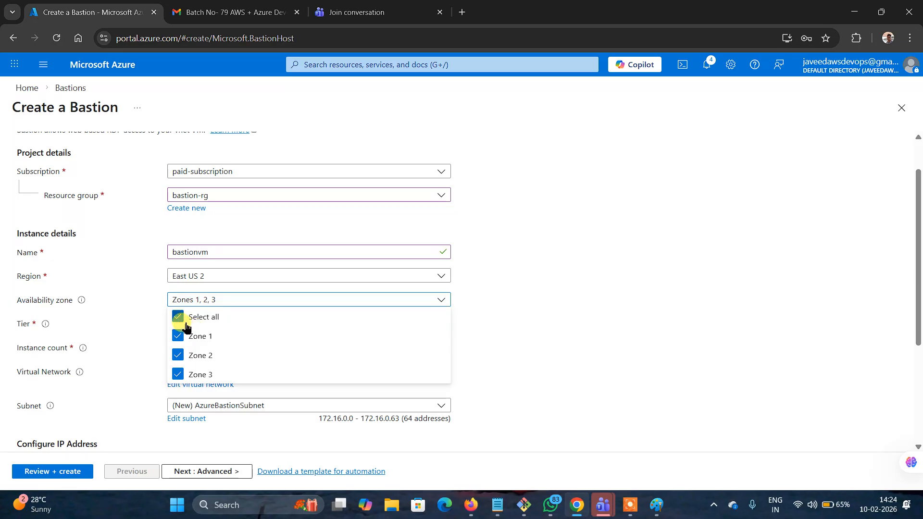
{"action": "left_click", "coordinate": [543, 344]}
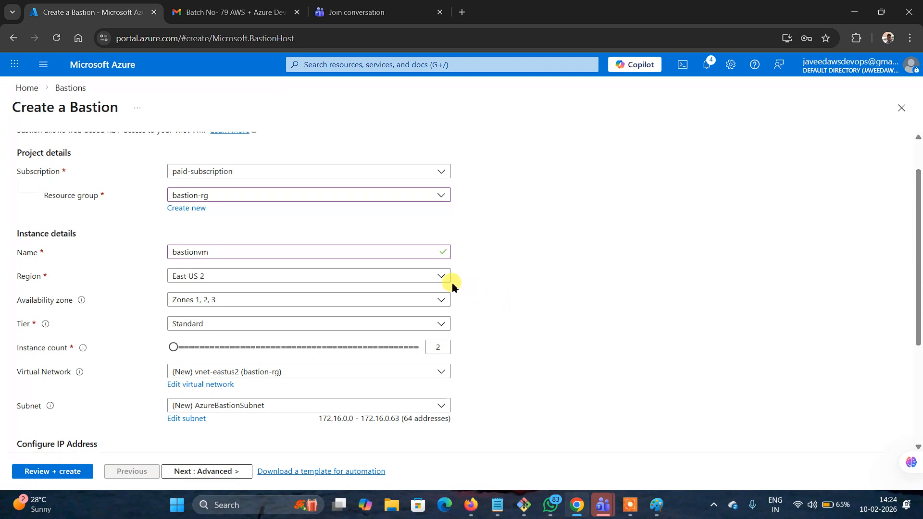
{"action": "left_click", "coordinate": [441, 300]}
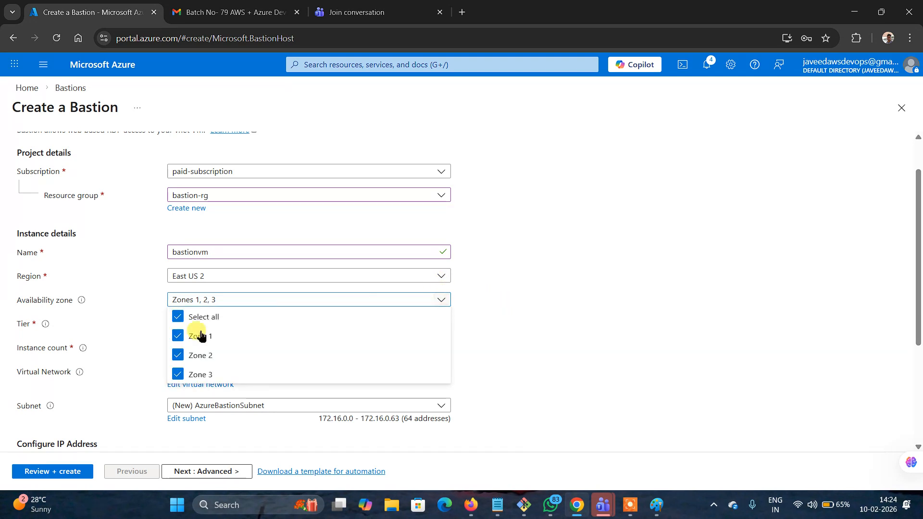
{"action": "left_click", "coordinate": [178, 317]}
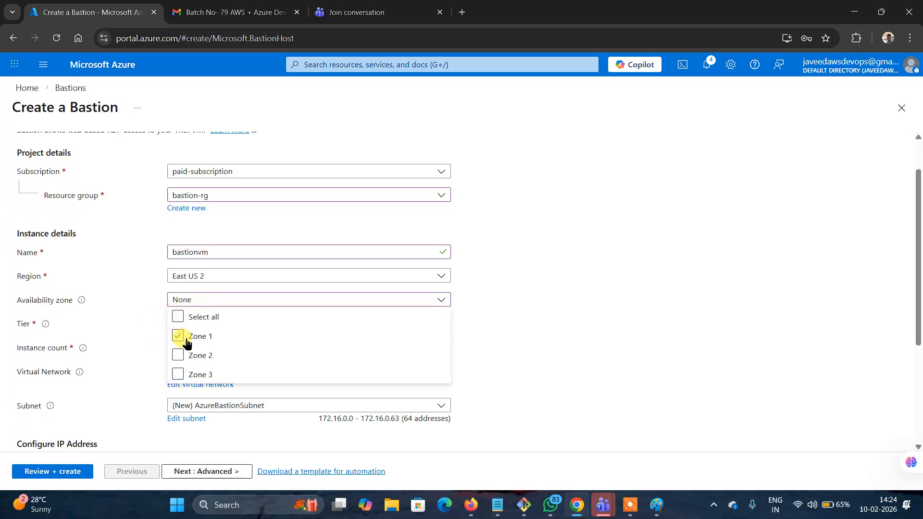
{"action": "left_click", "coordinate": [178, 336]}
{"action": "left_click", "coordinate": [630, 289]}
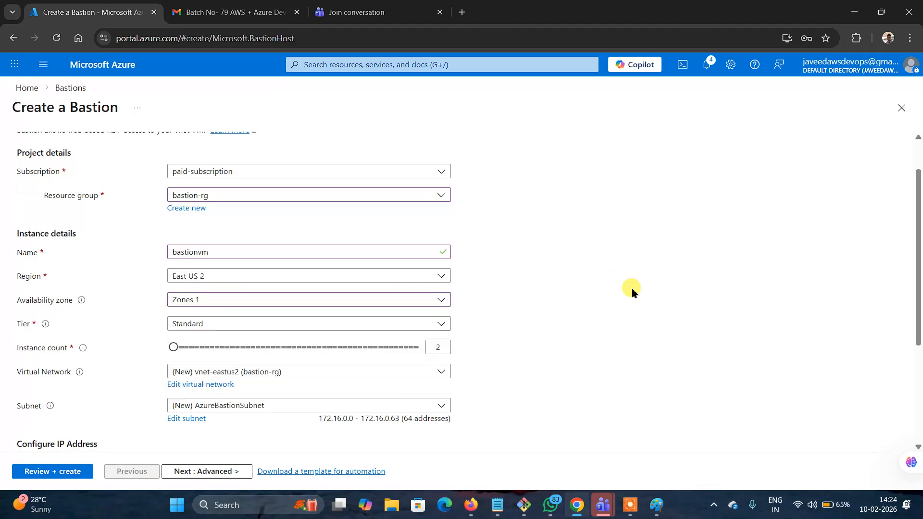
Step: Add Zone 2 and Zone 3 back to the Bastion's availability zone selection
{"action": "left_click", "coordinate": [442, 298]}
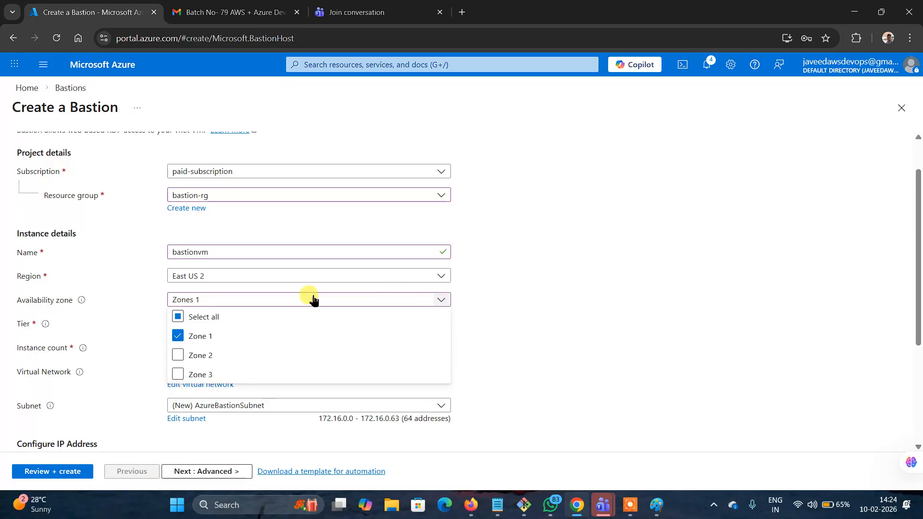
{"action": "left_click", "coordinate": [178, 355]}
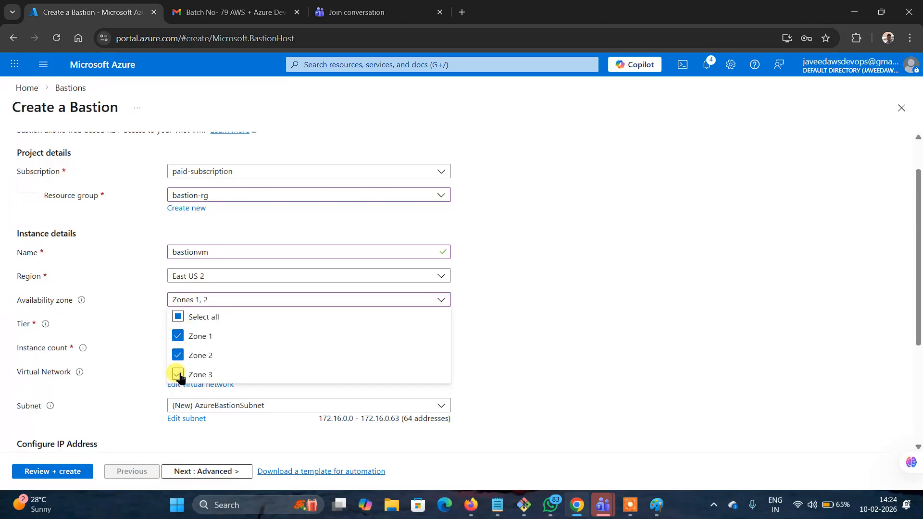
{"action": "left_click", "coordinate": [178, 374]}
{"action": "left_click", "coordinate": [567, 314]}
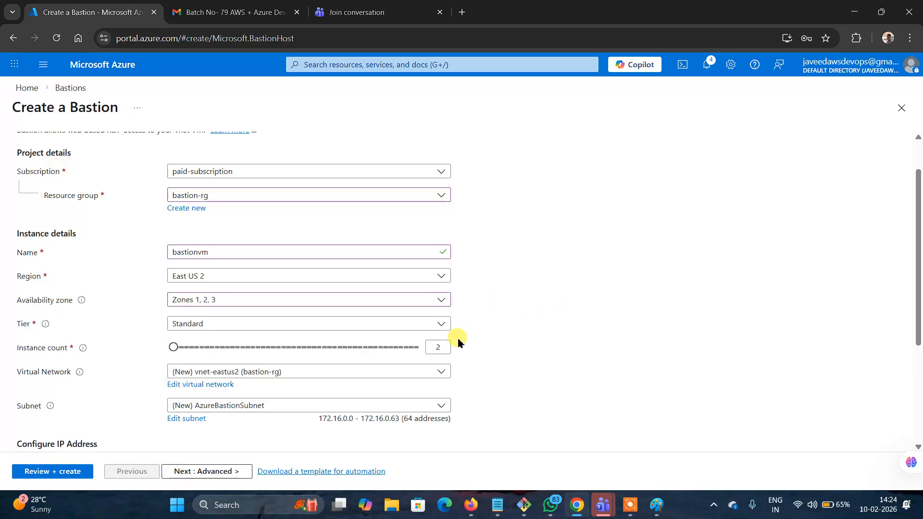
Step: Examine the Bastion tier options and read the linked Microsoft documentation on the SKU tiers
{"action": "left_click", "coordinate": [440, 324]}
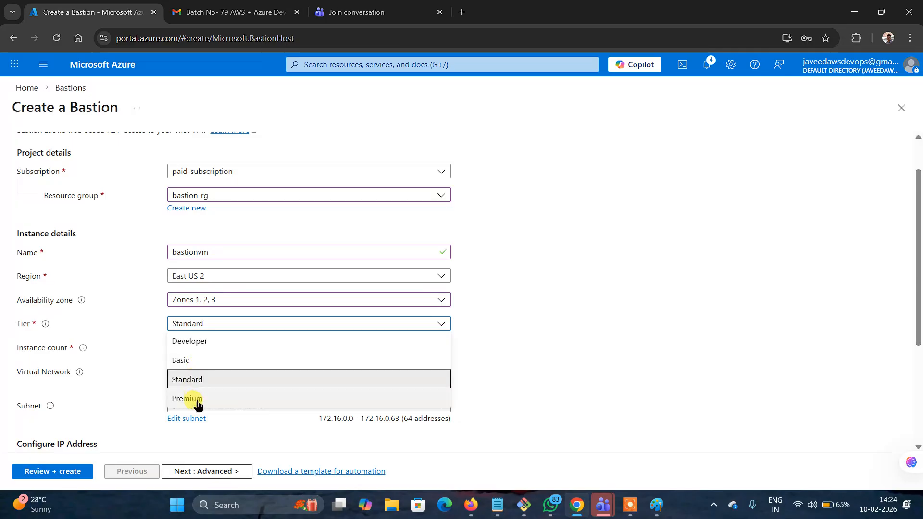
{"action": "mouse_move", "coordinate": [46, 329]}
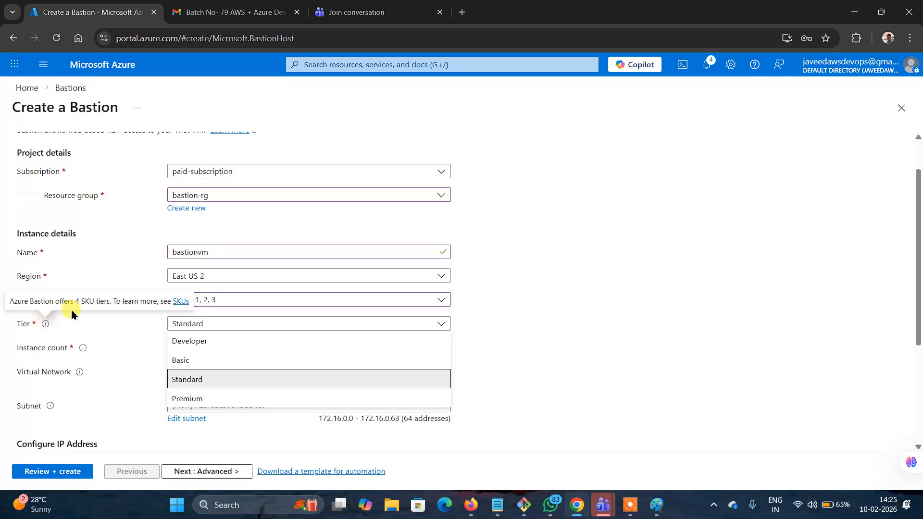
{"action": "left_click", "coordinate": [180, 302]}
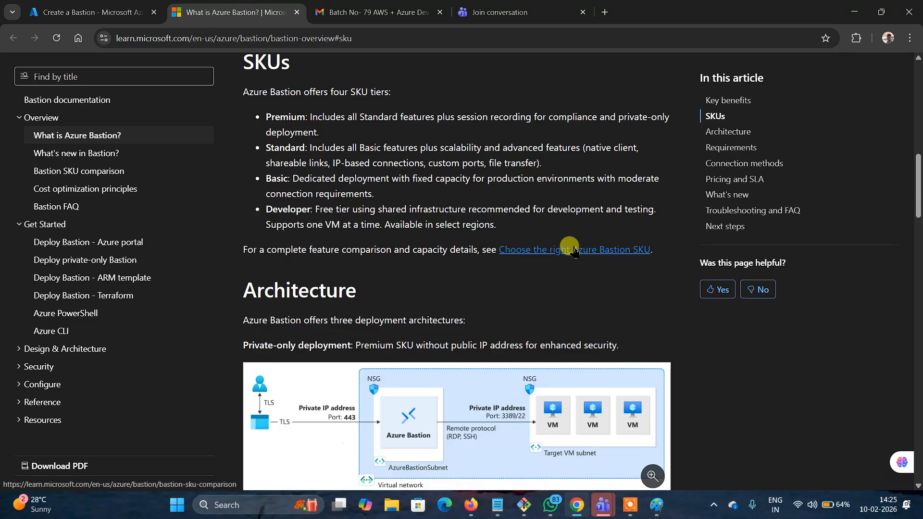
{"action": "left_click", "coordinate": [87, 12]}
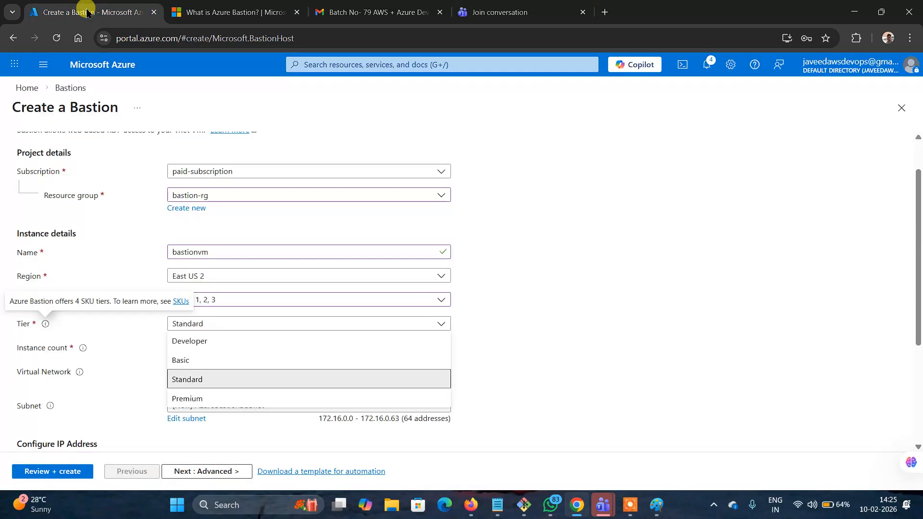
{"action": "left_click", "coordinate": [226, 20]}
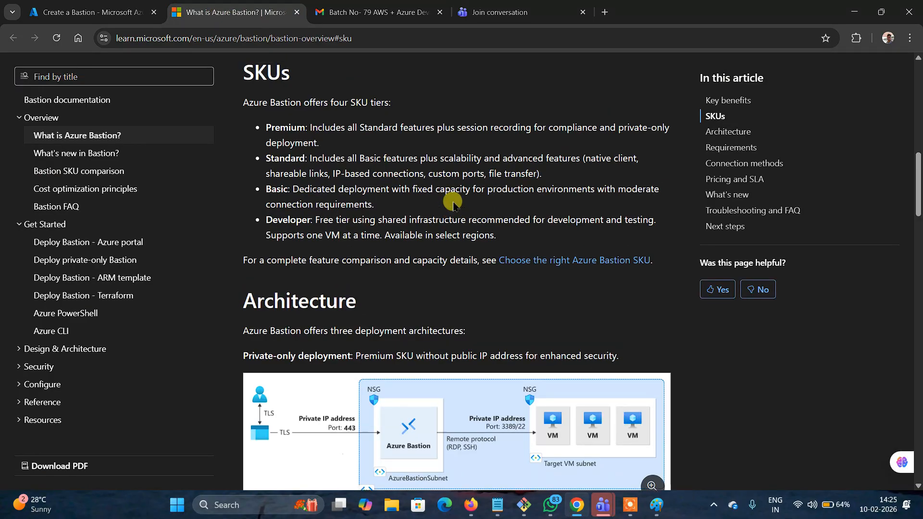
{"action": "scroll", "coordinate": [453, 204], "scroll_direction": "up", "scroll_amount": 3}
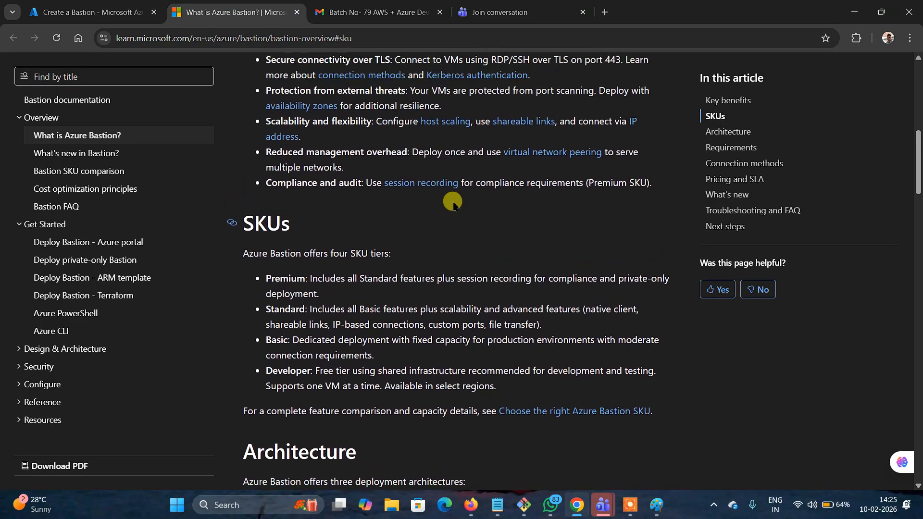
{"action": "scroll", "coordinate": [453, 204], "scroll_direction": "down", "scroll_amount": 1}
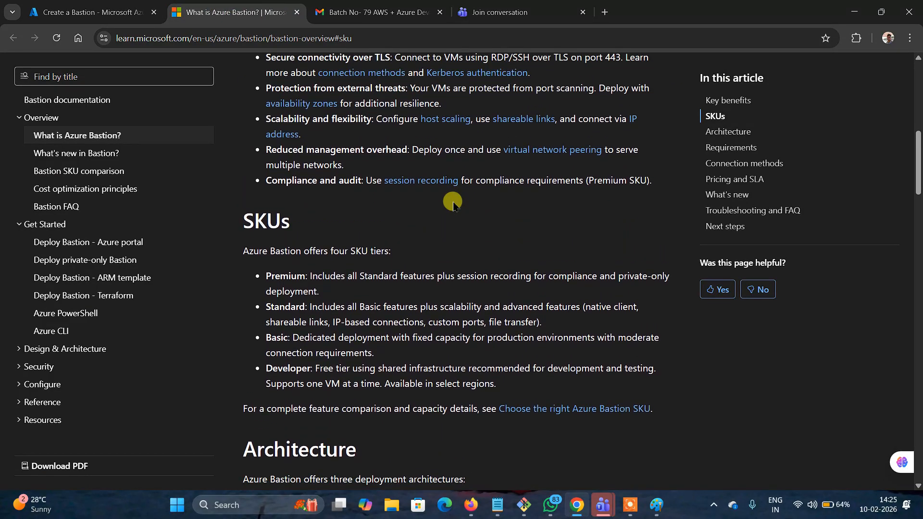
Step: Search the web for "sku" in a new browser tab
{"action": "left_click", "coordinate": [604, 12]}
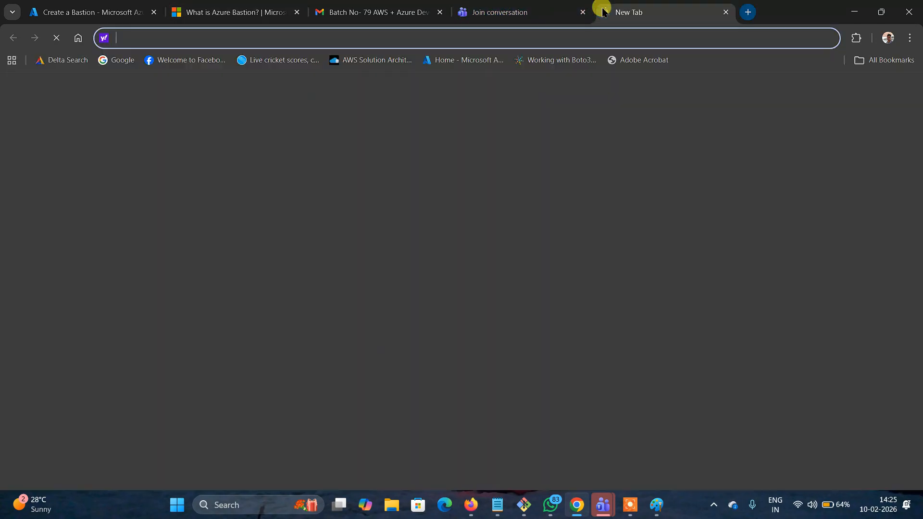
{"action": "type", "text": "sku"}
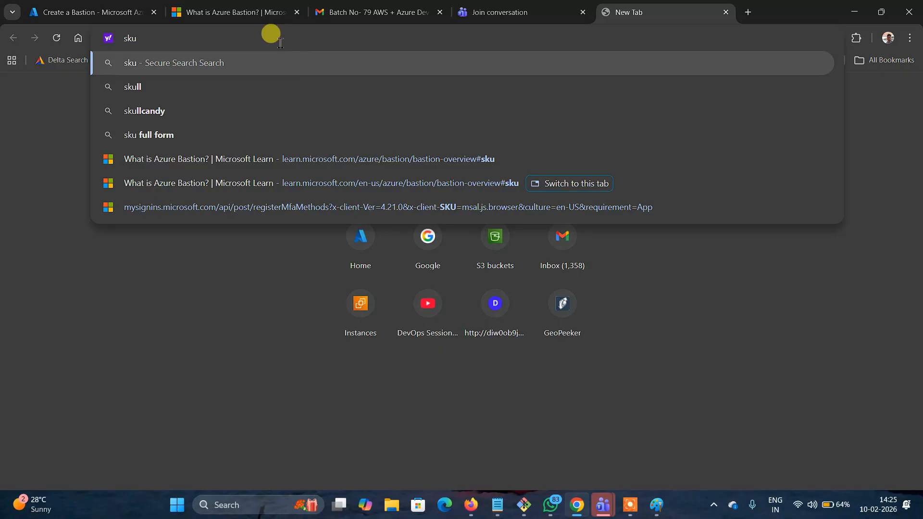
{"action": "left_click", "coordinate": [167, 62]}
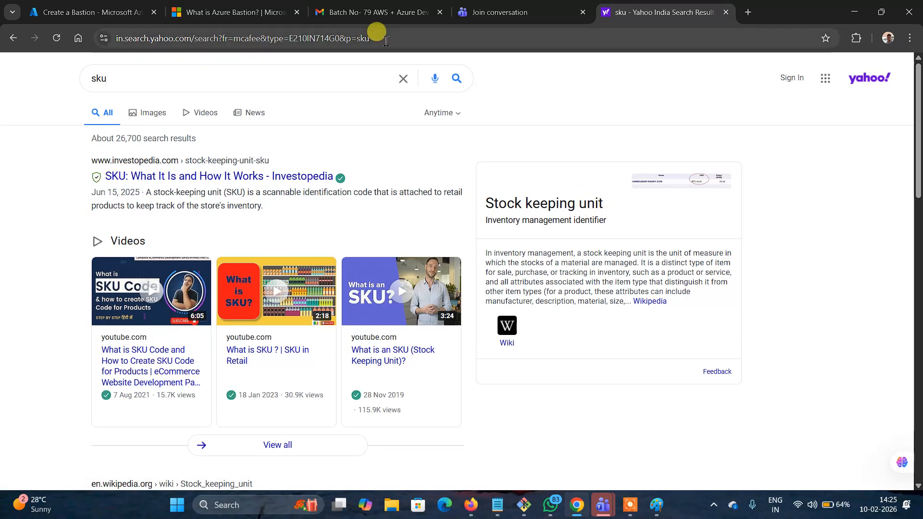
Step: Examine the key benefits and the Premium, Standard, Basic and Developer SKU tiers in the Azure Bastion documentation
{"action": "left_click", "coordinate": [201, 15]}
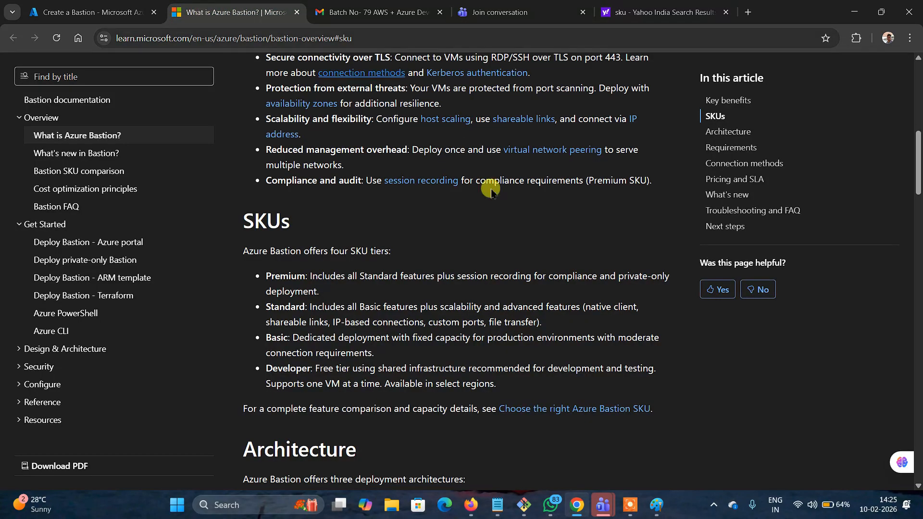
{"action": "scroll", "coordinate": [481, 188], "scroll_direction": "up", "scroll_amount": 2}
{"action": "scroll", "coordinate": [495, 201], "scroll_direction": "up", "scroll_amount": 4}
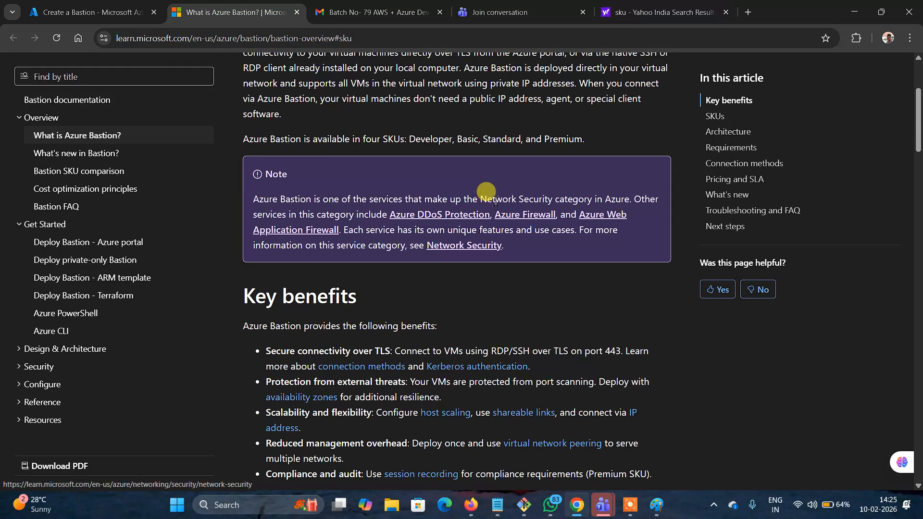
{"action": "scroll", "coordinate": [495, 201], "scroll_direction": "down", "scroll_amount": 6}
{"action": "scroll", "coordinate": [495, 201], "scroll_direction": "up", "scroll_amount": 1}
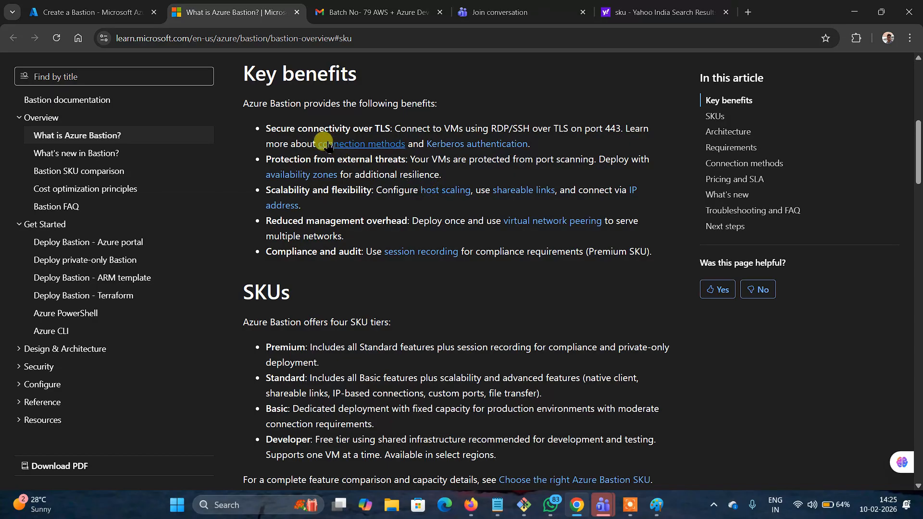
{"action": "scroll", "coordinate": [418, 255], "scroll_direction": "down", "scroll_amount": 2}
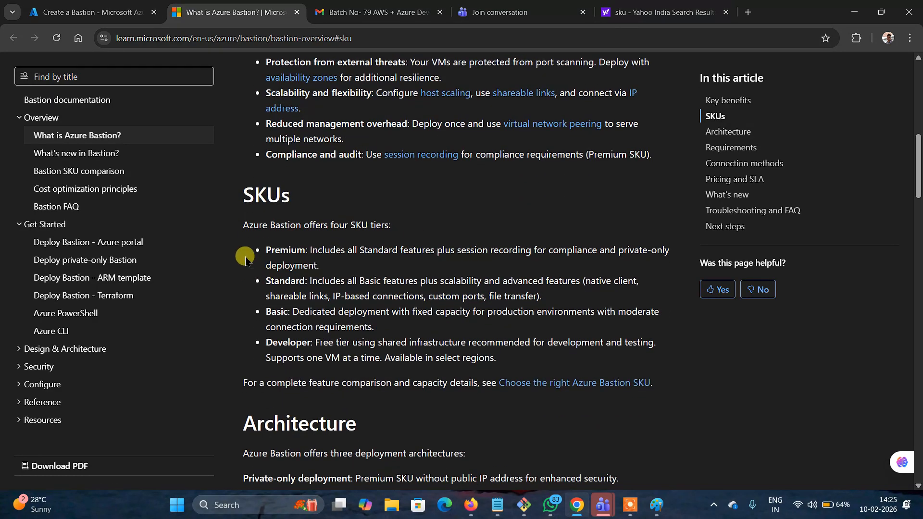
{"action": "left_click_drag", "start_coordinate": [257, 242], "coordinate": [508, 360]}
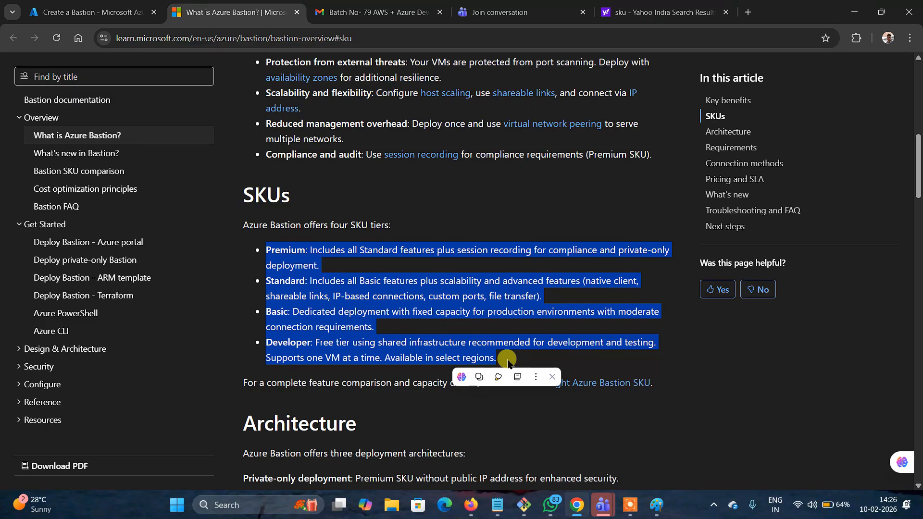
{"action": "left_click", "coordinate": [77, 9]}
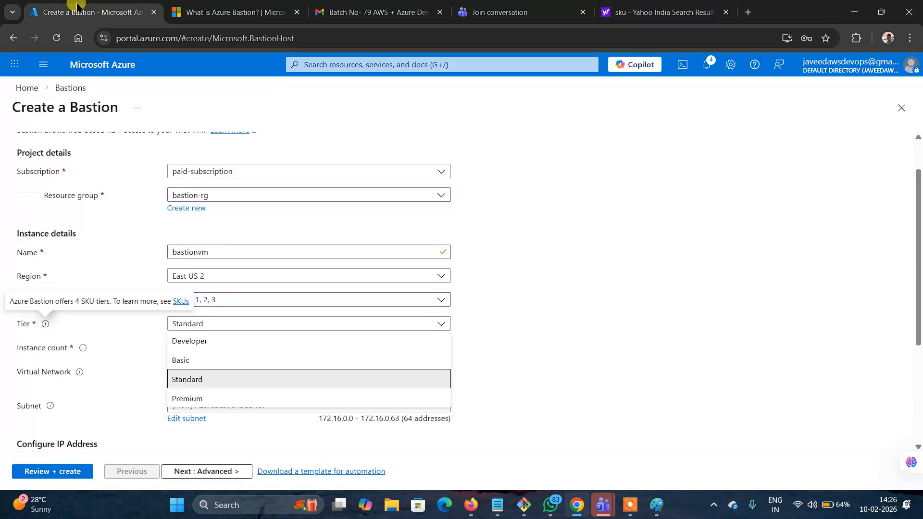
{"action": "left_click", "coordinate": [517, 310]}
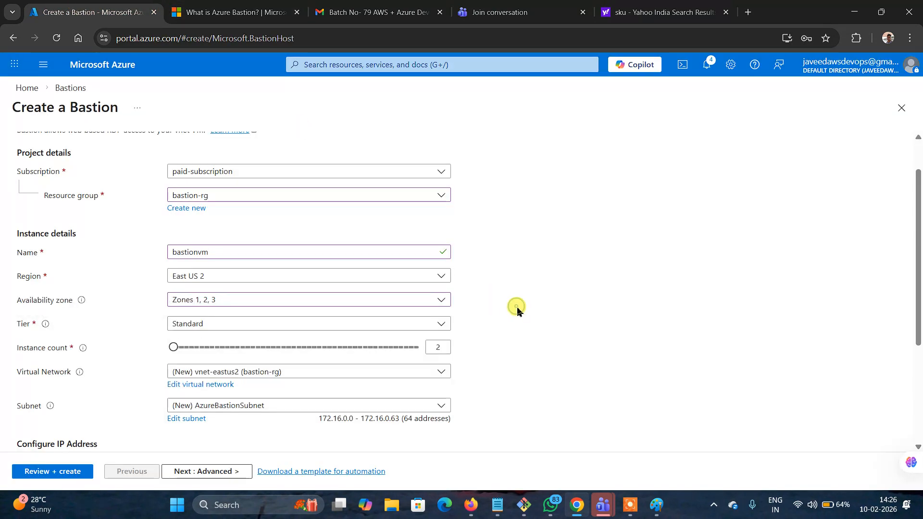
{"action": "left_click", "coordinate": [224, 13]}
{"action": "left_click", "coordinate": [412, 217]}
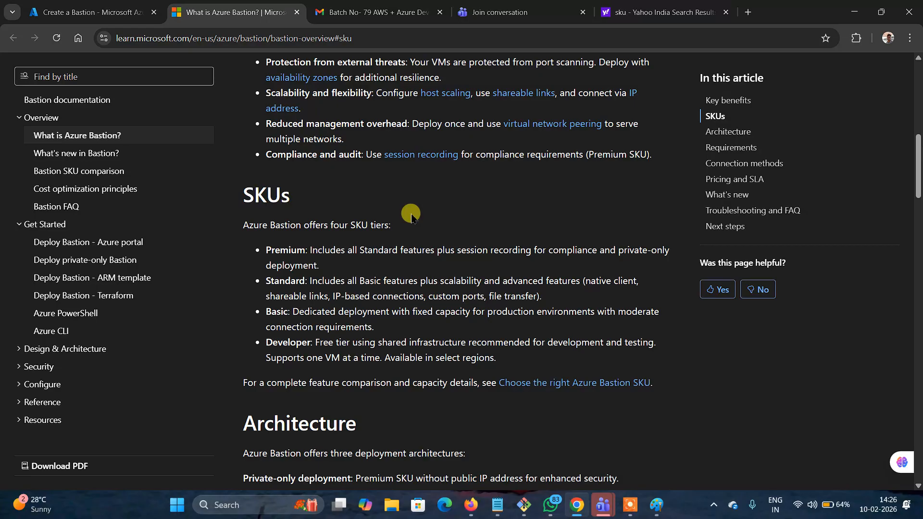
Step: Switch the Bastion's tier to Developer in the portal, and return it to Standard
{"action": "left_click", "coordinate": [72, 12]}
{"action": "scroll", "coordinate": [597, 305], "scroll_direction": "down", "scroll_amount": 1}
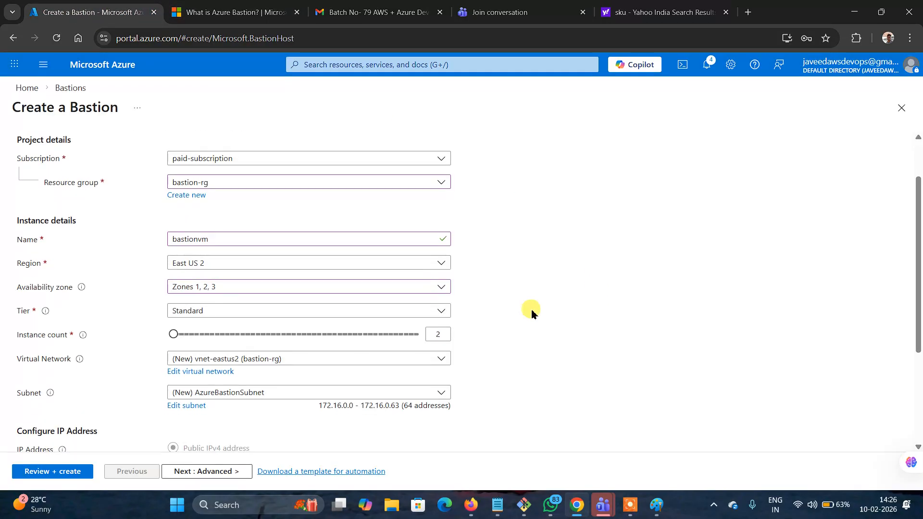
{"action": "left_click", "coordinate": [441, 311]}
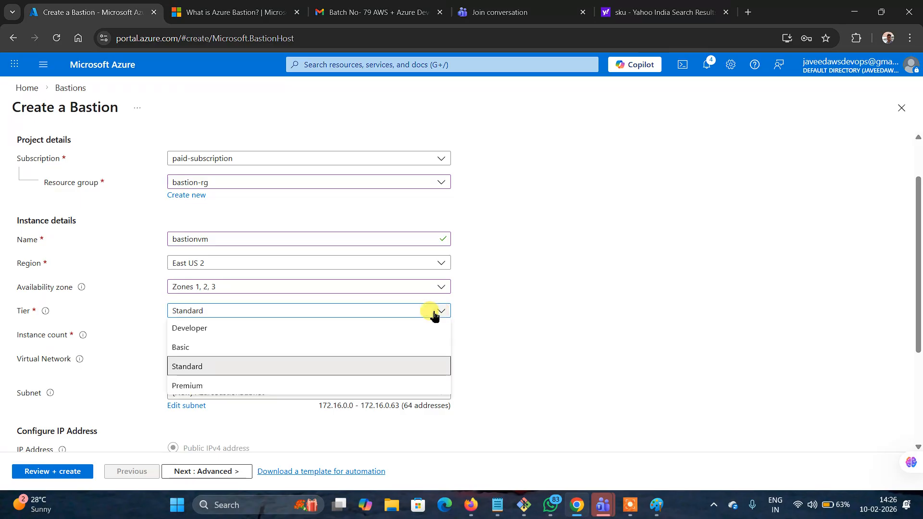
{"action": "left_click", "coordinate": [239, 330]}
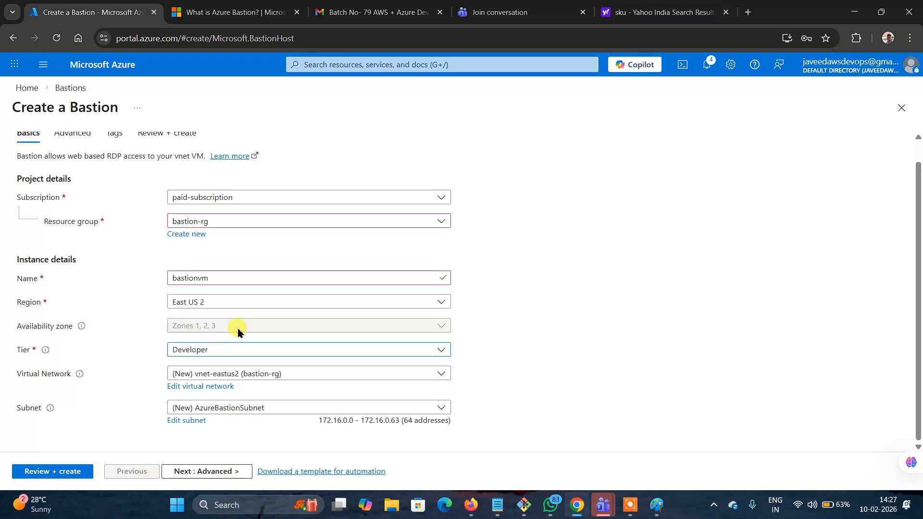
{"action": "left_click", "coordinate": [440, 355]}
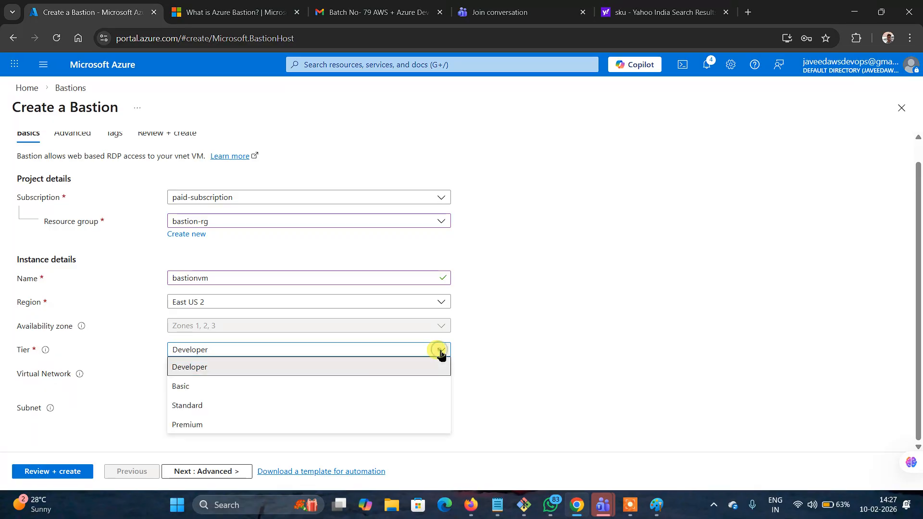
{"action": "left_click", "coordinate": [206, 407]}
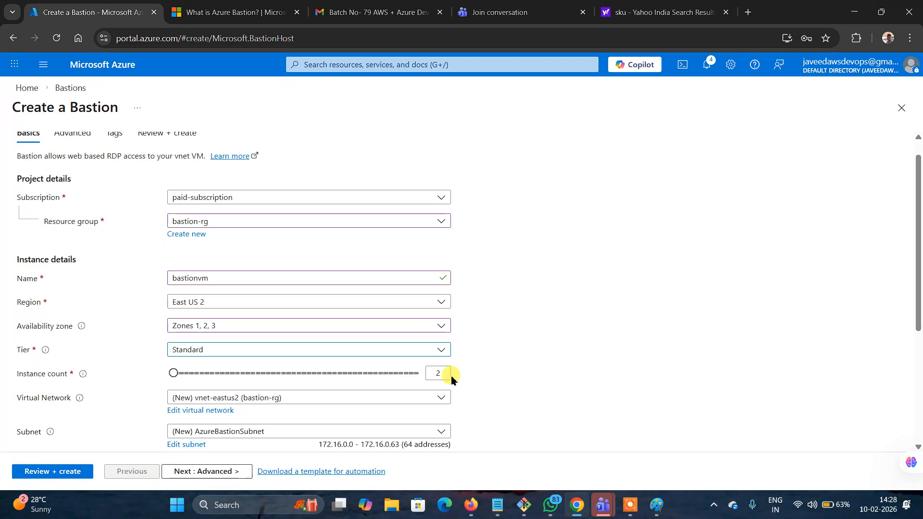
{"action": "double_click", "coordinate": [437, 373]}
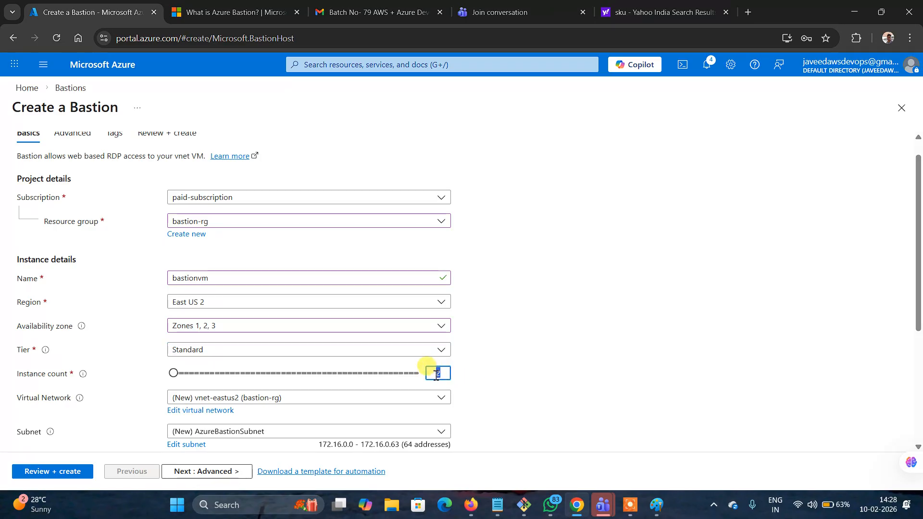
{"action": "left_click", "coordinate": [533, 359]}
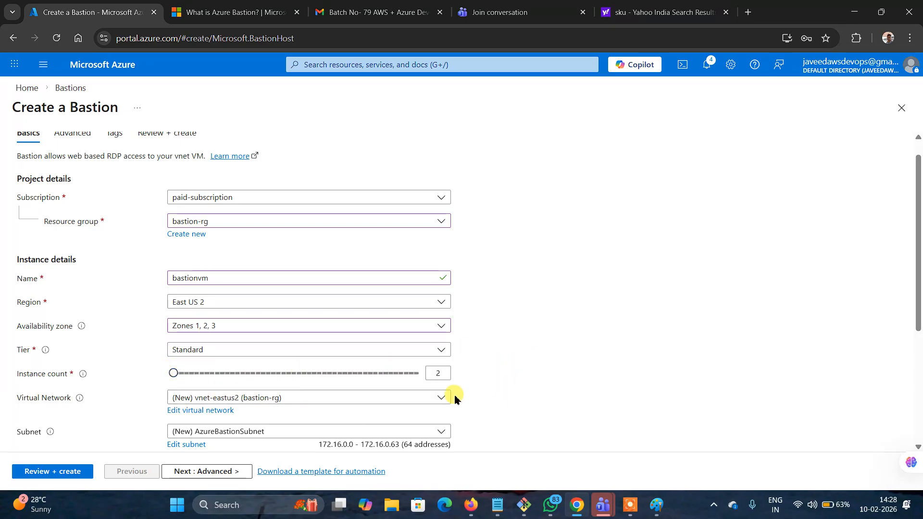
Step: Assign the existing virtual network bastion-vnw (bastion-rg) to the Bastion
{"action": "left_click", "coordinate": [440, 398]}
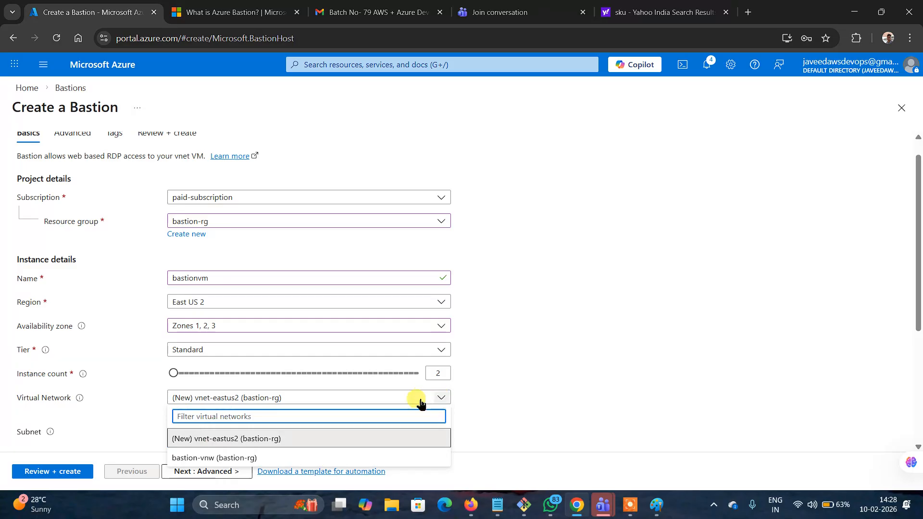
{"action": "left_click", "coordinate": [298, 439]}
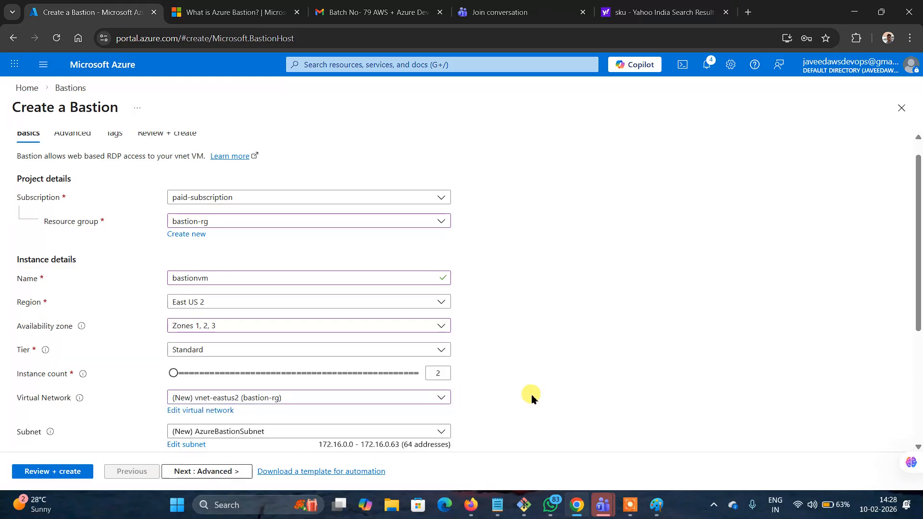
{"action": "scroll", "coordinate": [531, 398], "scroll_direction": "down", "scroll_amount": 2}
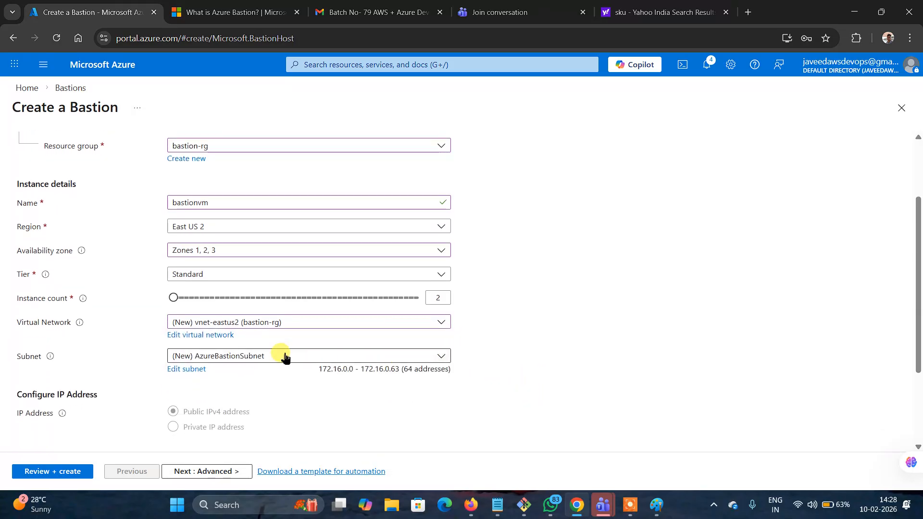
{"action": "left_click", "coordinate": [441, 358]}
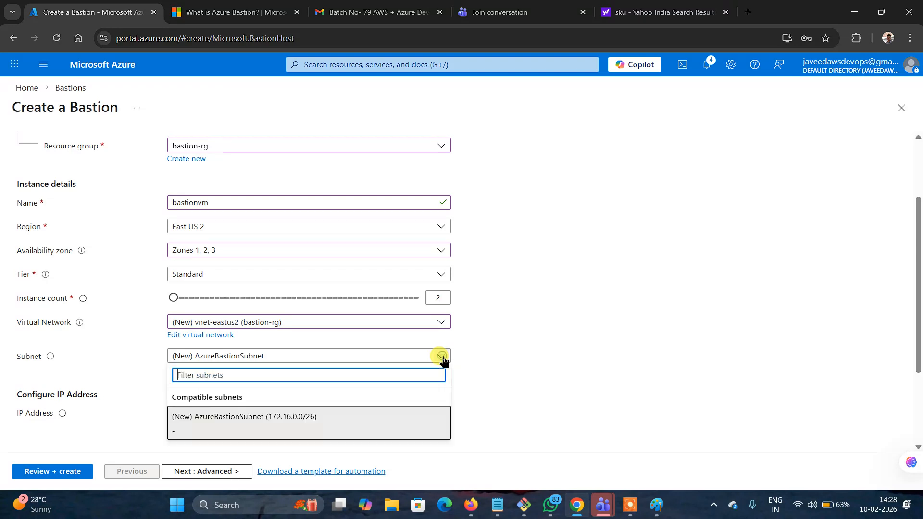
{"action": "left_click", "coordinate": [505, 391]}
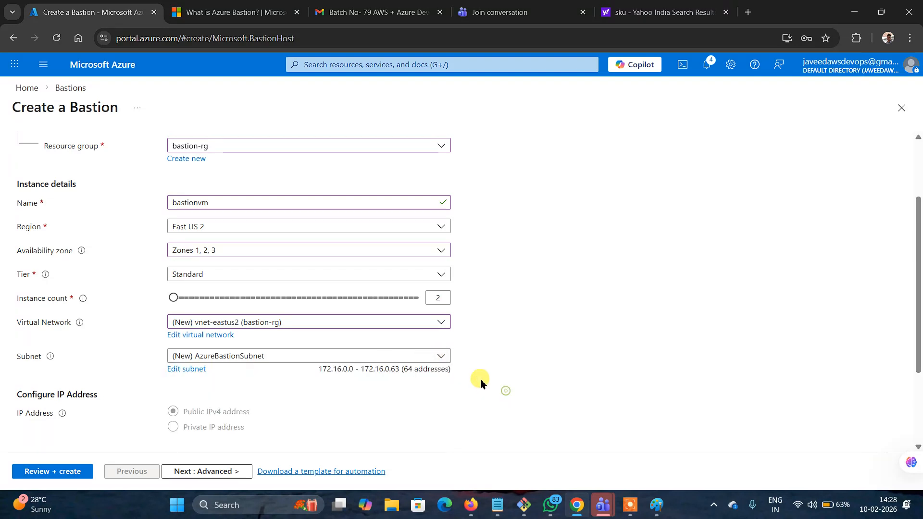
{"action": "left_click", "coordinate": [440, 323]}
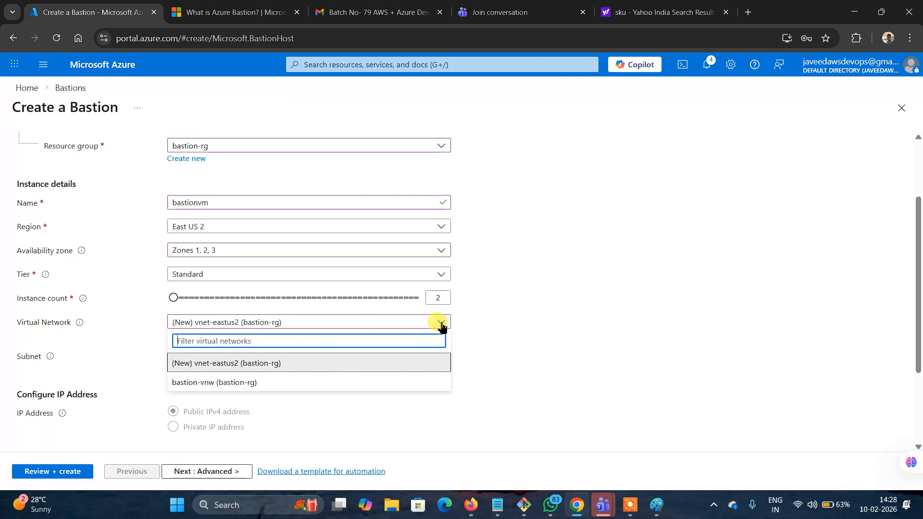
{"action": "left_click", "coordinate": [235, 382]}
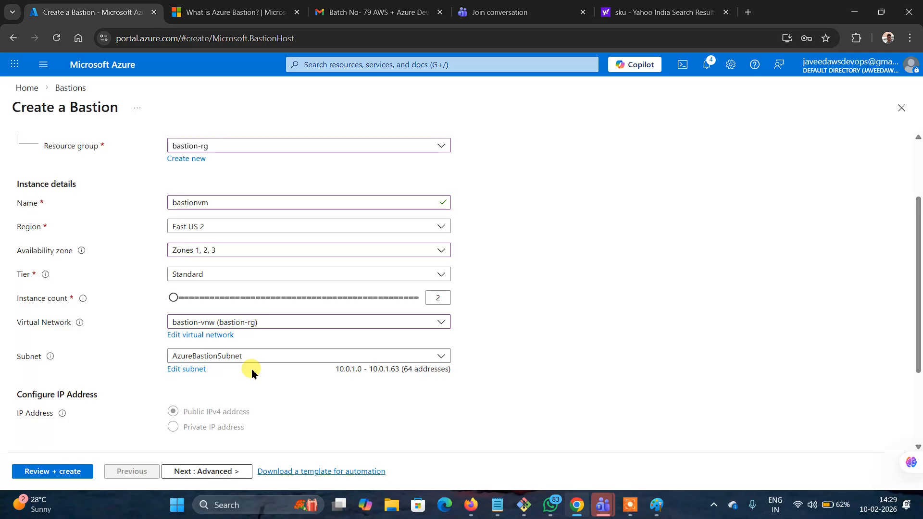
Step: Review the Bastion's basic settings, including its public IP configuration, and look over the advanced feature options
{"action": "scroll", "coordinate": [471, 368], "scroll_direction": "down", "scroll_amount": 3}
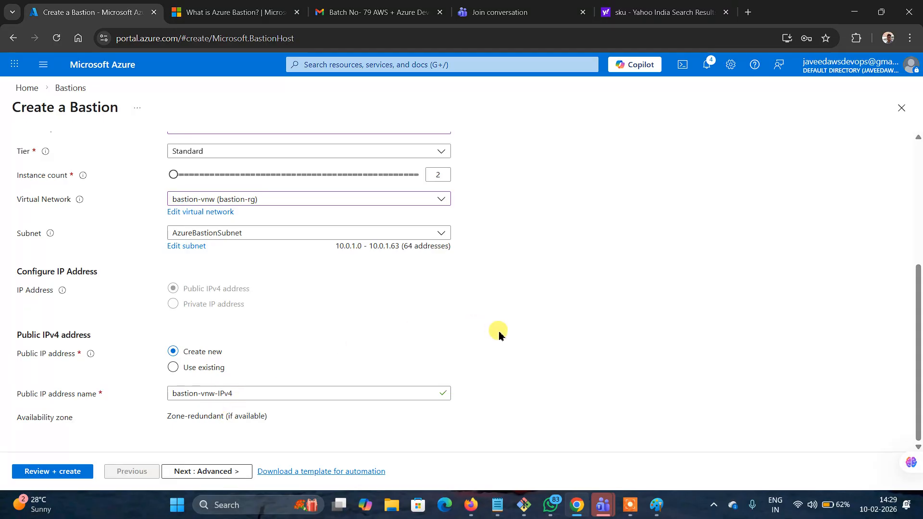
{"action": "scroll", "coordinate": [500, 335], "scroll_direction": "up", "scroll_amount": 5}
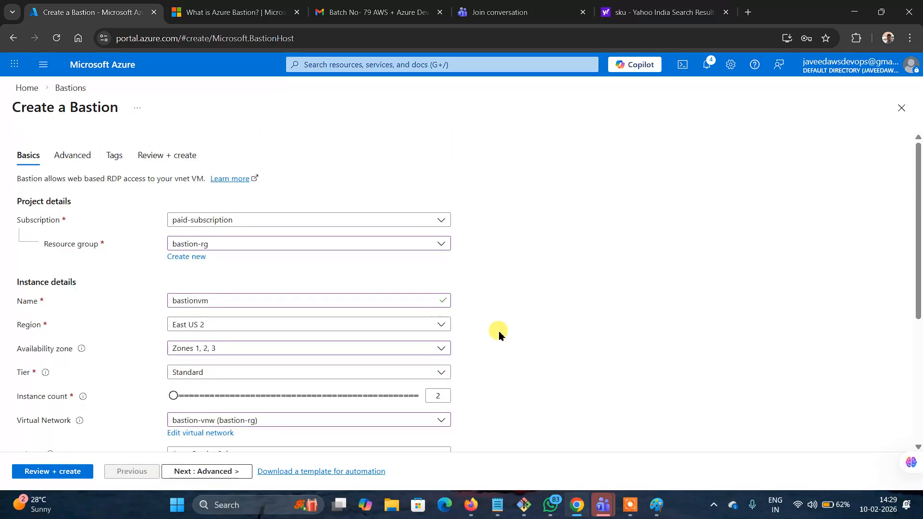
{"action": "scroll", "coordinate": [500, 335], "scroll_direction": "down", "scroll_amount": 3}
{"action": "scroll", "coordinate": [499, 331], "scroll_direction": "up", "scroll_amount": 3}
{"action": "scroll", "coordinate": [230, 183], "scroll_direction": "down", "scroll_amount": 3}
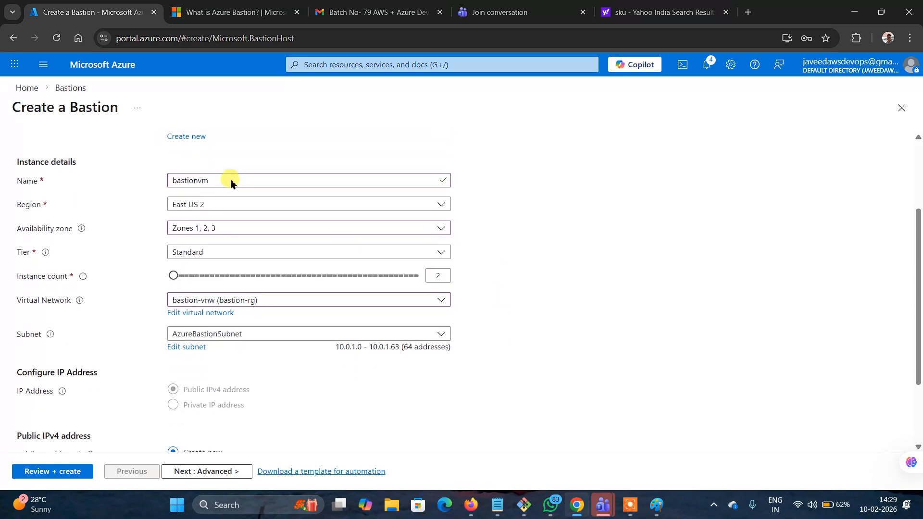
{"action": "scroll", "coordinate": [181, 212], "scroll_direction": "up", "scroll_amount": 3}
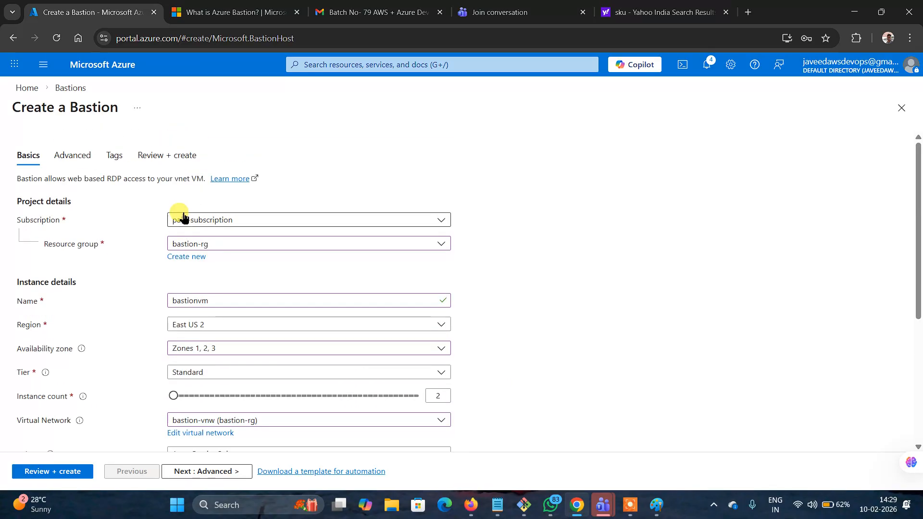
{"action": "left_click", "coordinate": [73, 155]}
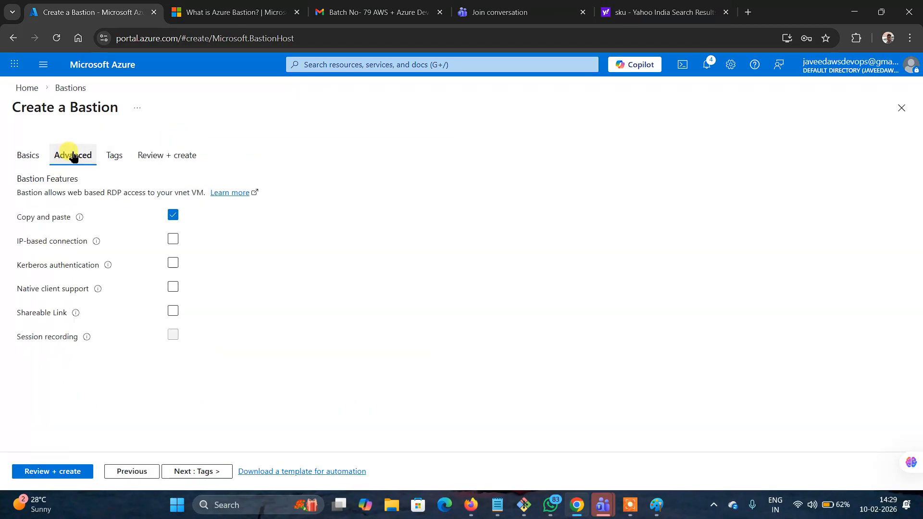
{"action": "left_click", "coordinate": [28, 156]}
Step: Validate the Bastion configuration and start creating the Bastion host
{"action": "scroll", "coordinate": [634, 315], "scroll_direction": "down", "scroll_amount": 3}
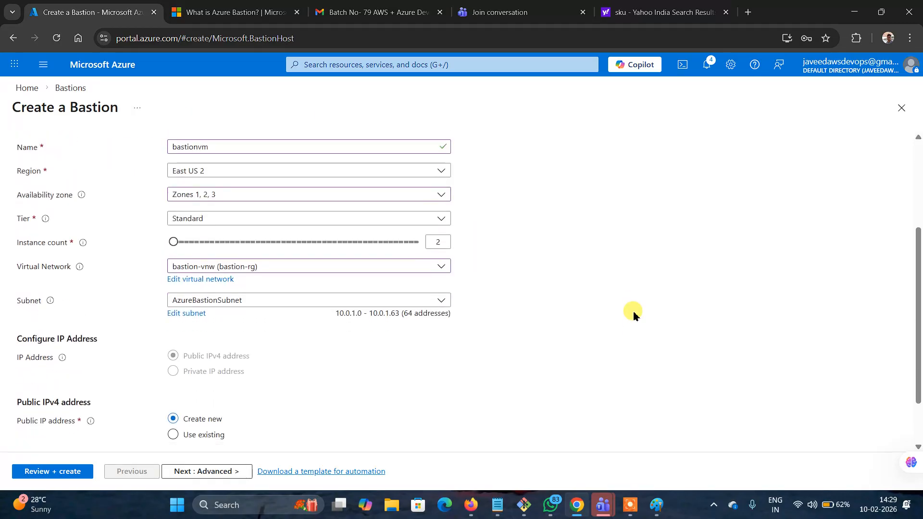
{"action": "scroll", "coordinate": [633, 315], "scroll_direction": "down", "scroll_amount": 2}
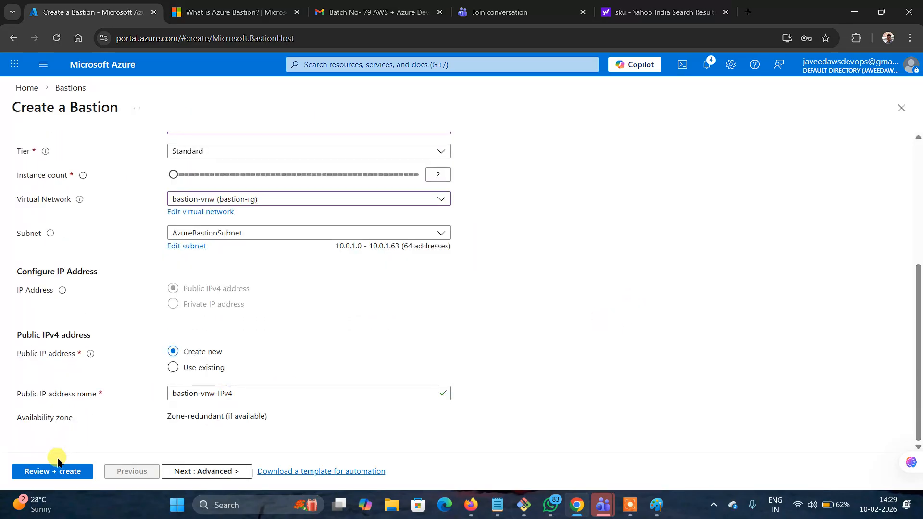
{"action": "left_click", "coordinate": [62, 475]}
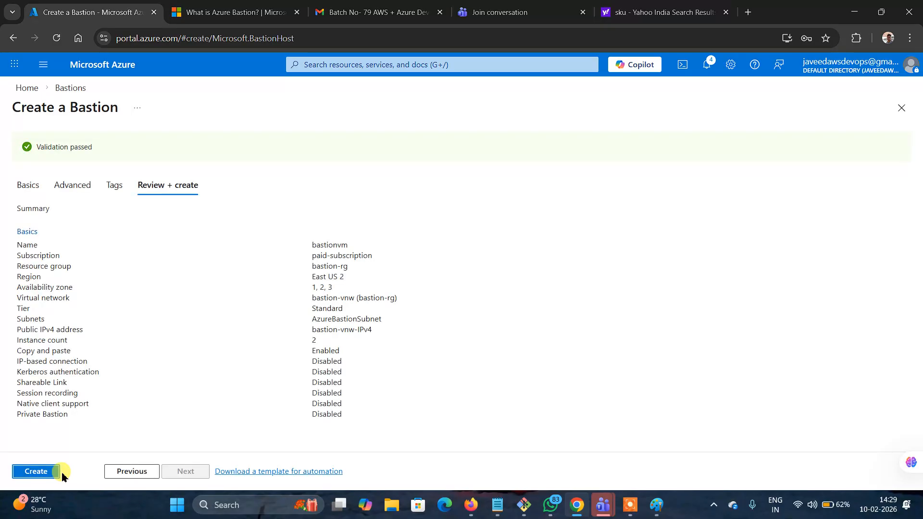
{"action": "left_click", "coordinate": [36, 471]}
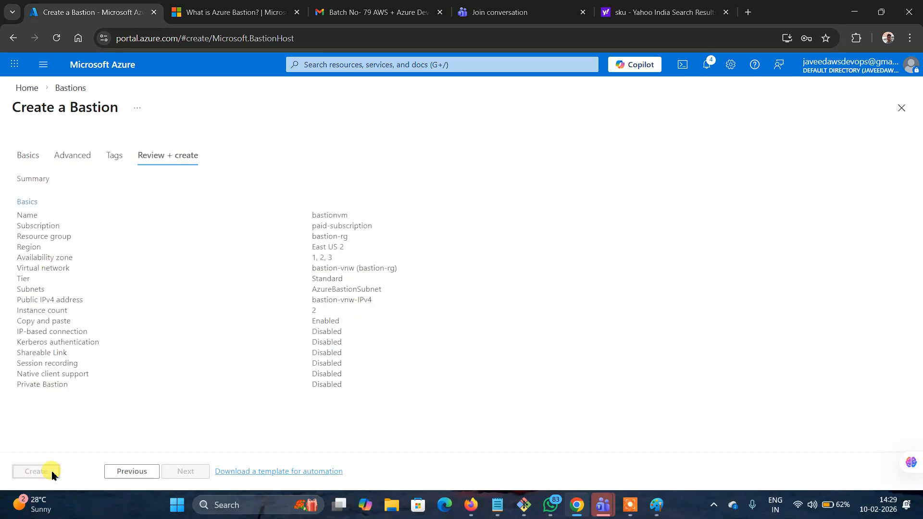
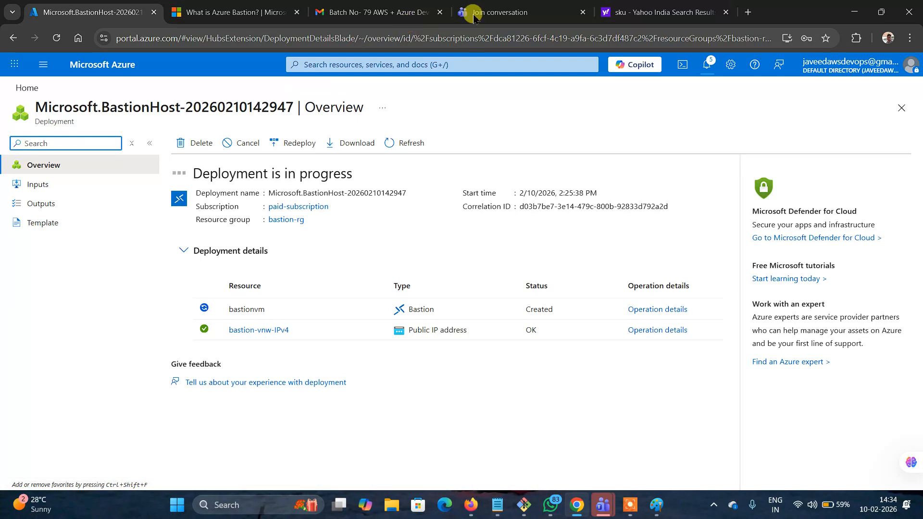
Step: Switch to the ongoing Microsoft Teams meeting window while the Bastion deployment runs
{"action": "mouse_move", "coordinate": [628, 5]}
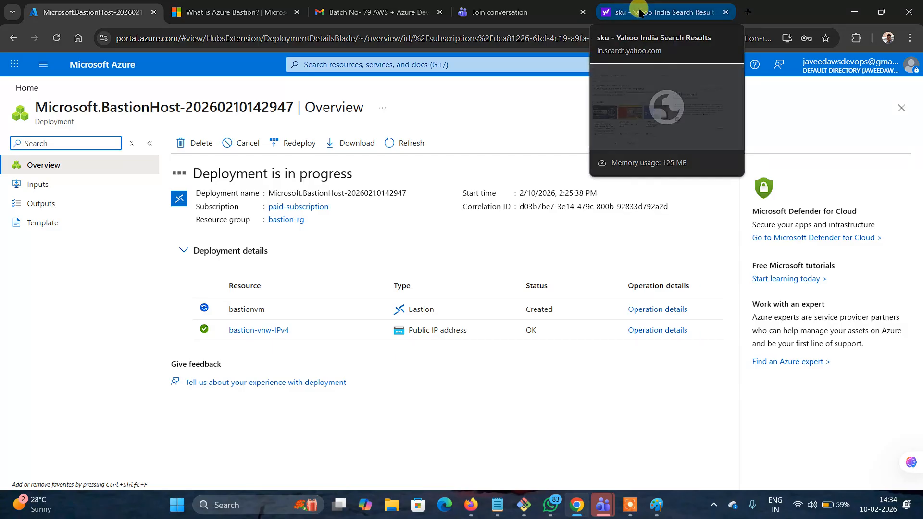
{"action": "left_click", "coordinate": [521, 14]}
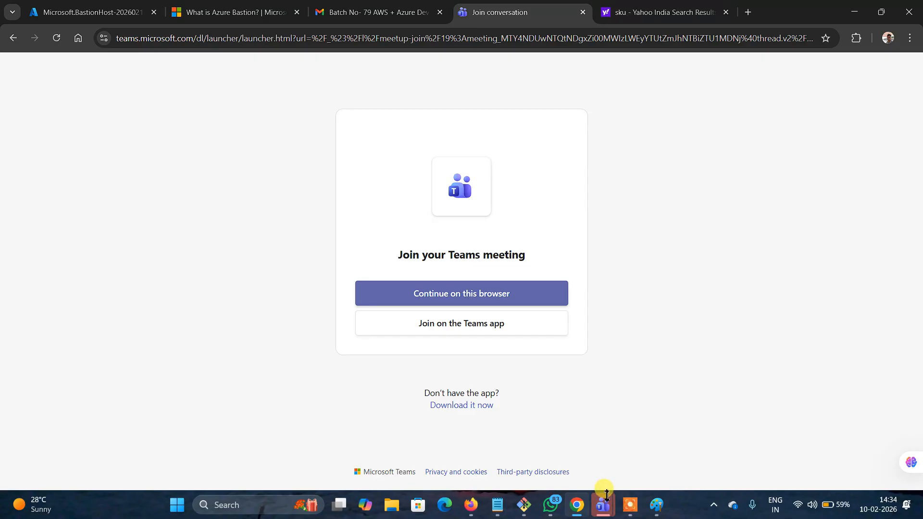
{"action": "left_click", "coordinate": [556, 437]}
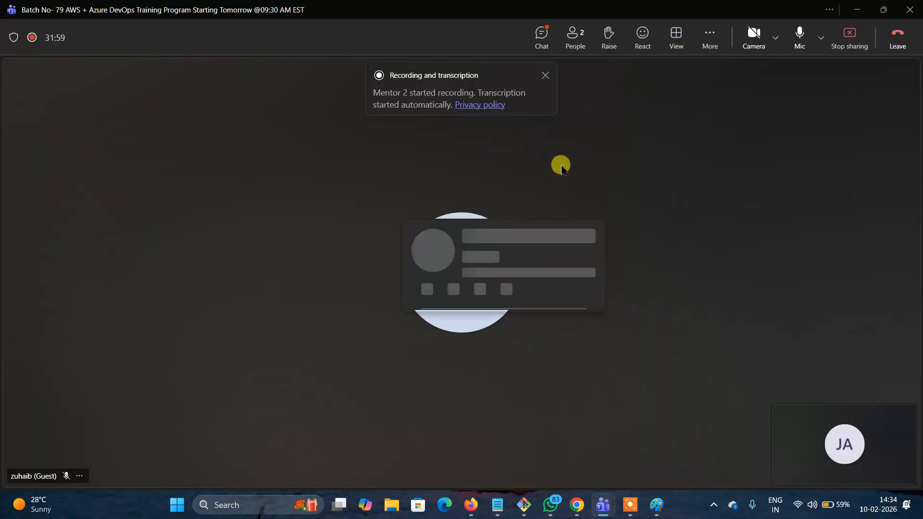
Step: Minimize the Teams meeting window and return to the Azure portal in Chrome to check the Bastion deployment's progress
{"action": "left_click", "coordinate": [856, 7]}
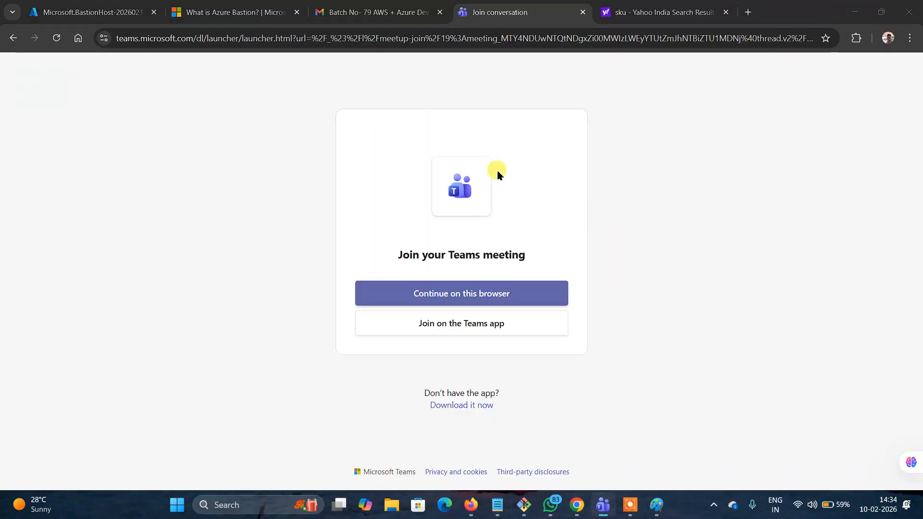
{"action": "left_click", "coordinate": [77, 10]}
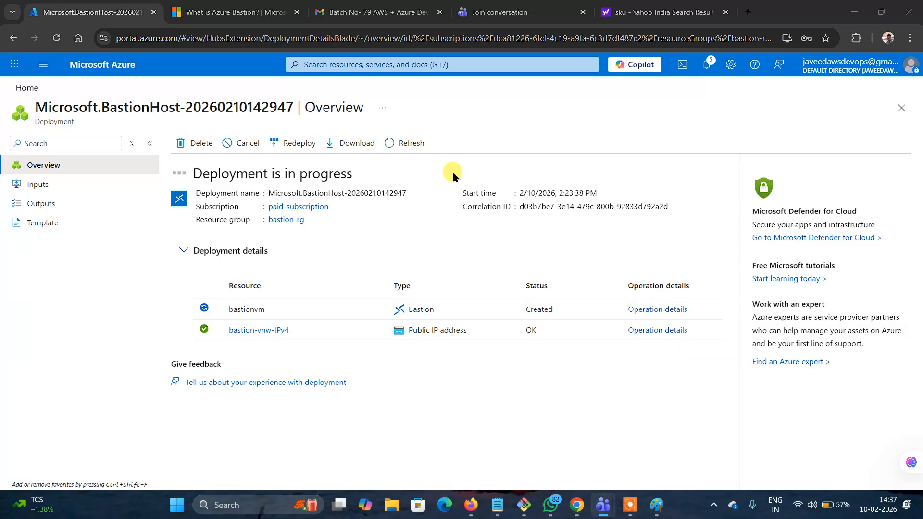
Step: Search the web for "azure loadbalancer" and open the Microsoft Learn article "What is Azure Load Balancer?"
{"action": "left_click", "coordinate": [654, 12]}
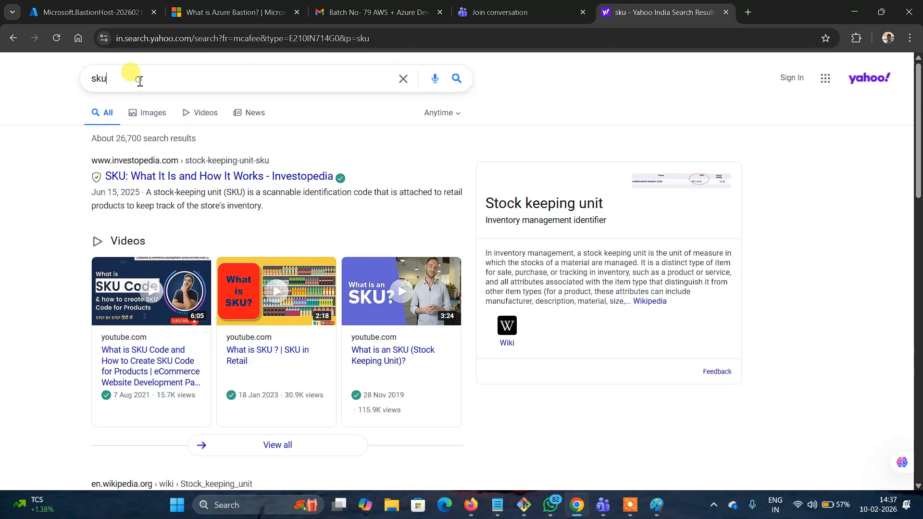
{"action": "left_click_drag", "start_coordinate": [127, 77], "coordinate": [73, 79]}
{"action": "type", "text": "az"}
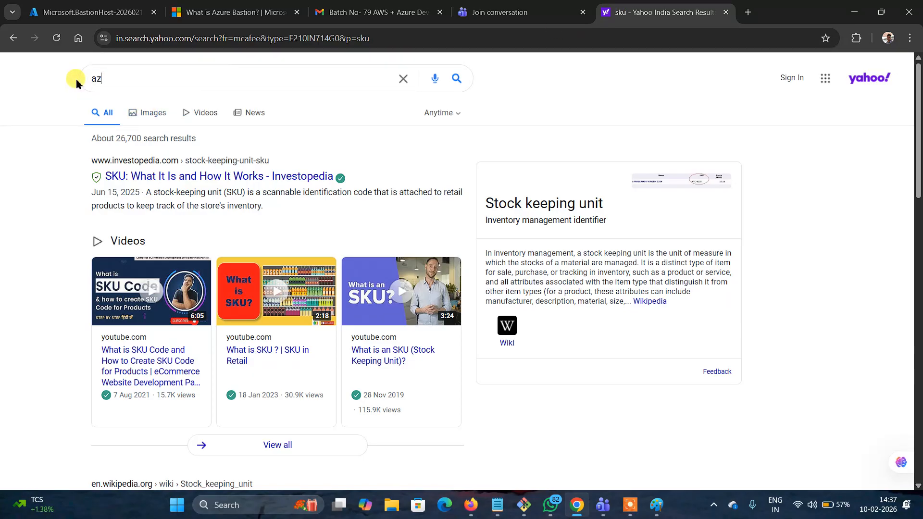
{"action": "type", "text": "ure"}
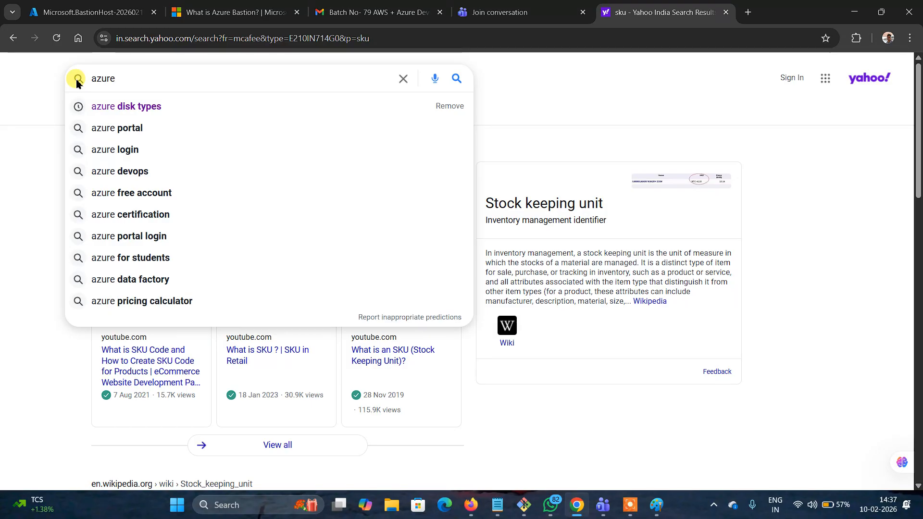
{"action": "type", "text": " la"}
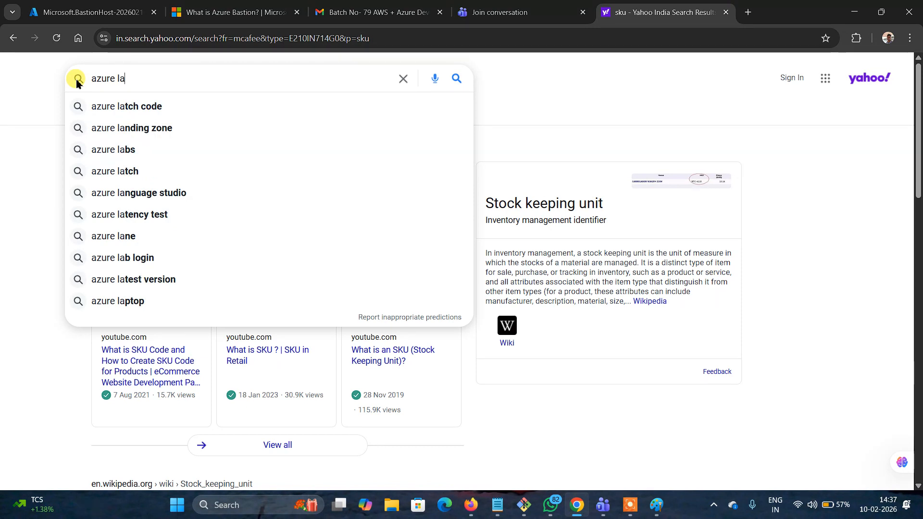
{"action": "key", "text": "BackSpace"}
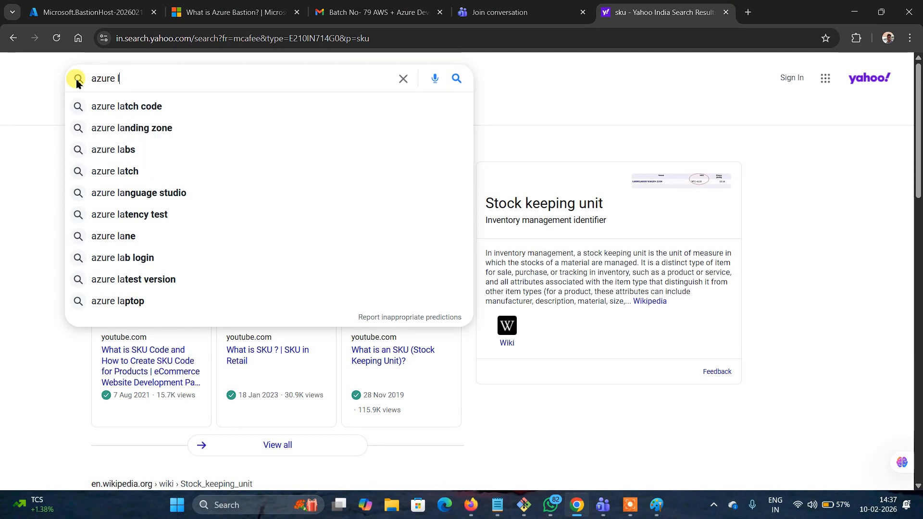
{"action": "type", "text": "oad"}
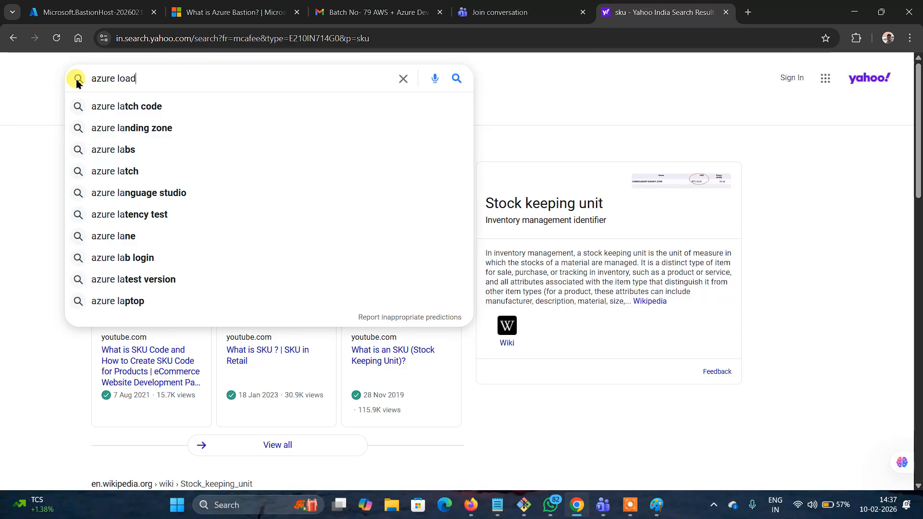
{"action": "type", "text": "bala"}
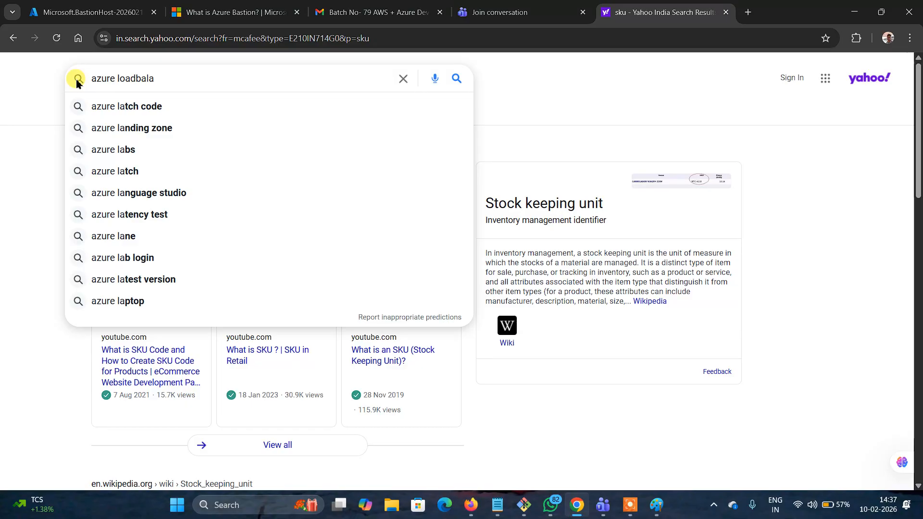
{"action": "type", "text": "ncer"}
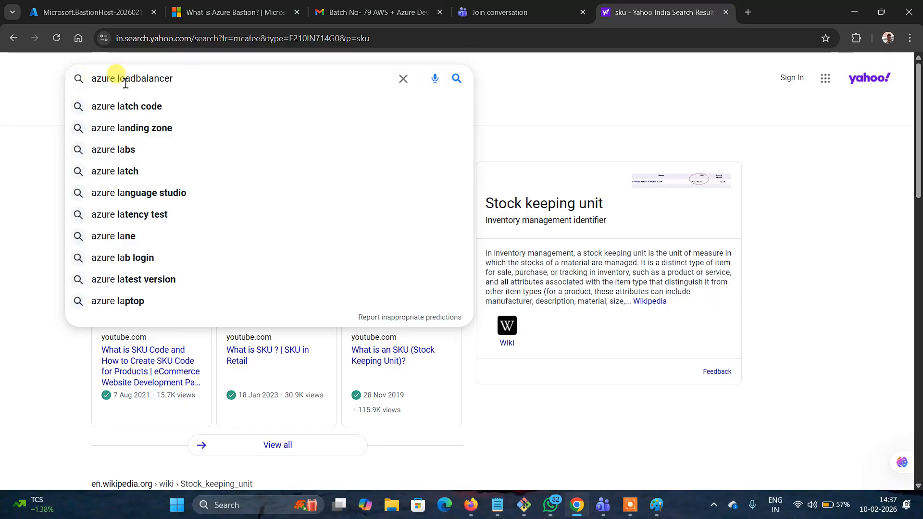
{"action": "key", "text": "Return"}
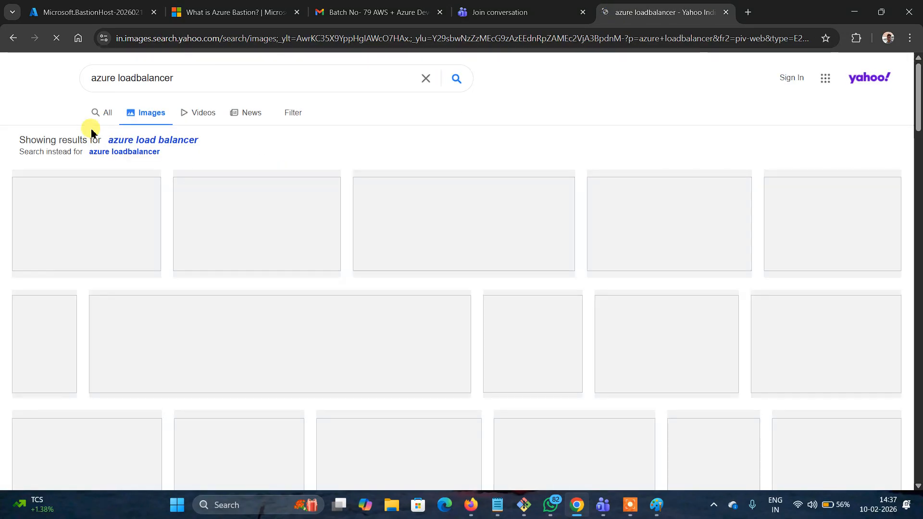
{"action": "left_click", "coordinate": [11, 38]}
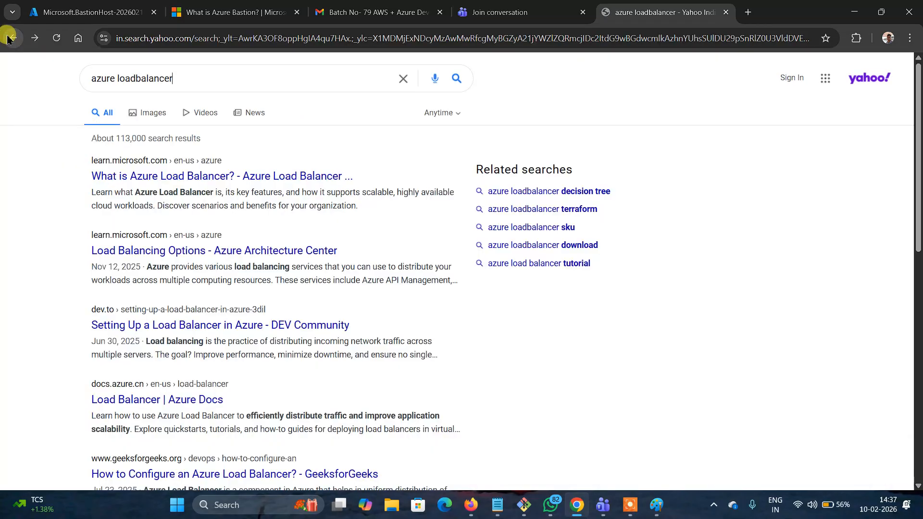
{"action": "left_click", "coordinate": [250, 178]}
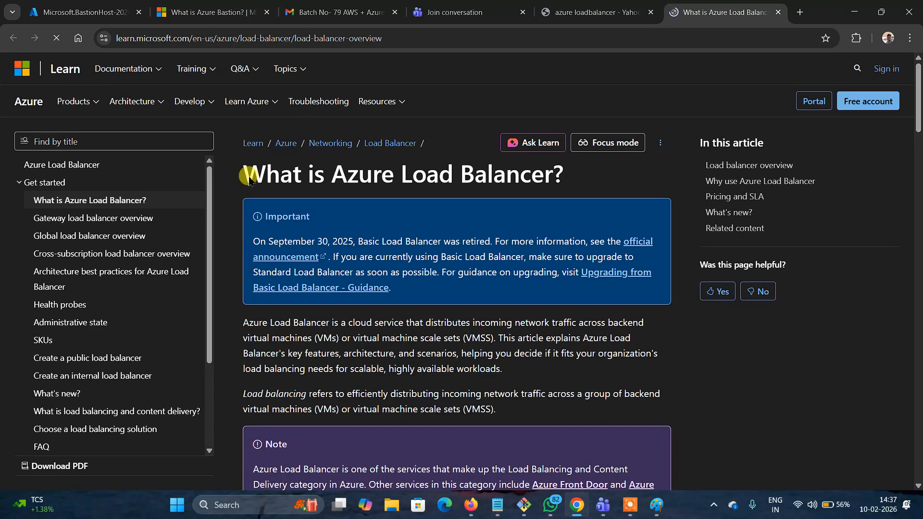
Step: Read the Azure Load Balancer article's overview, traffic diagram, SKU paragraph and core capabilities
{"action": "scroll", "coordinate": [506, 310], "scroll_direction": "down", "scroll_amount": 2}
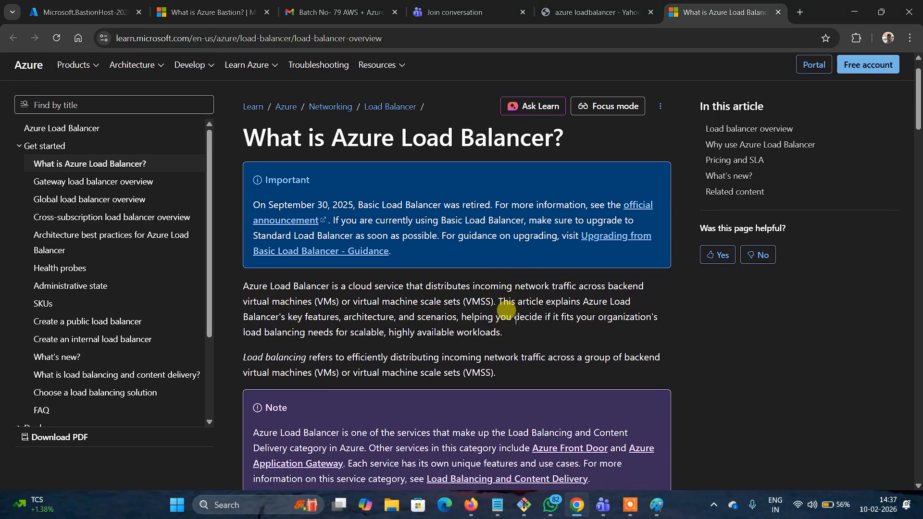
{"action": "scroll", "coordinate": [507, 318], "scroll_direction": "down", "scroll_amount": 2}
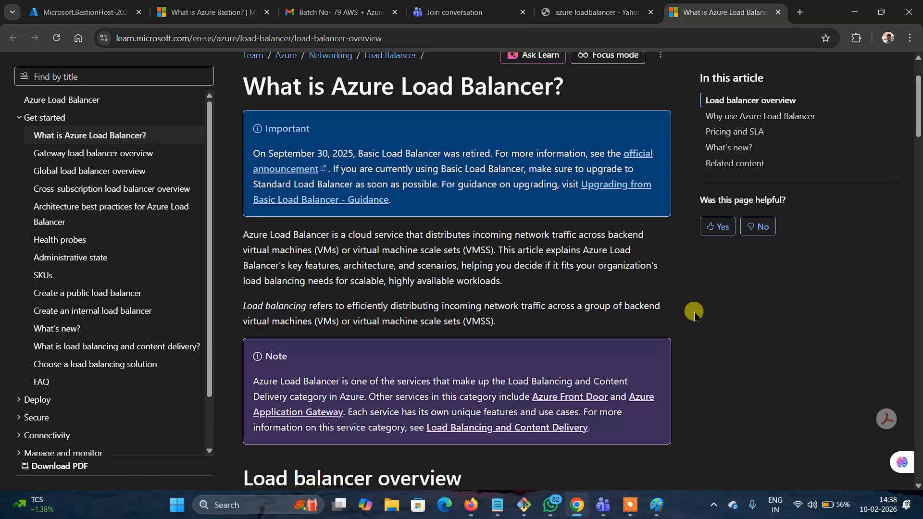
{"action": "scroll", "coordinate": [695, 314], "scroll_direction": "down", "scroll_amount": 1}
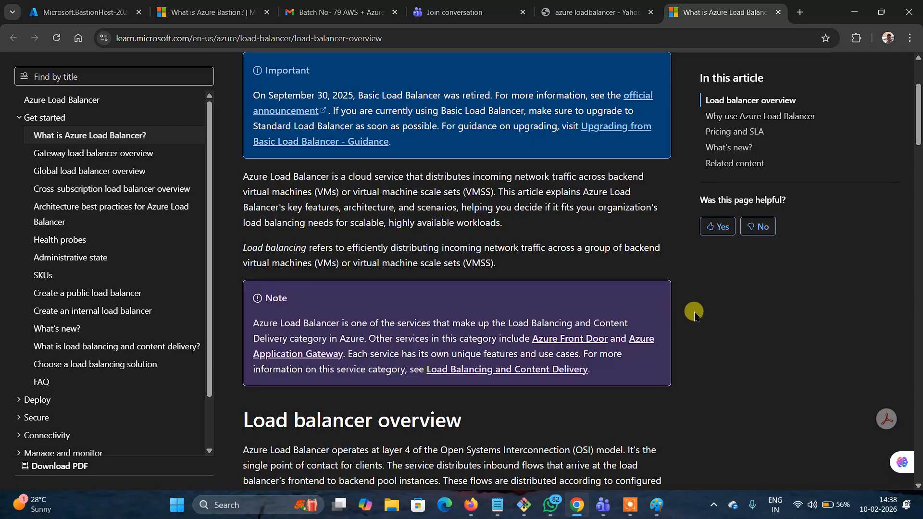
{"action": "scroll", "coordinate": [694, 314], "scroll_direction": "down", "scroll_amount": 3}
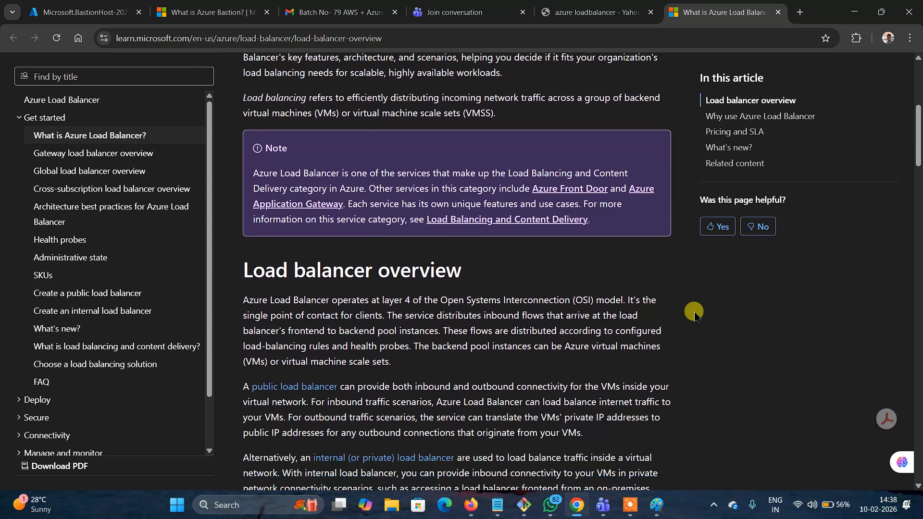
{"action": "scroll", "coordinate": [694, 314], "scroll_direction": "down", "scroll_amount": 3}
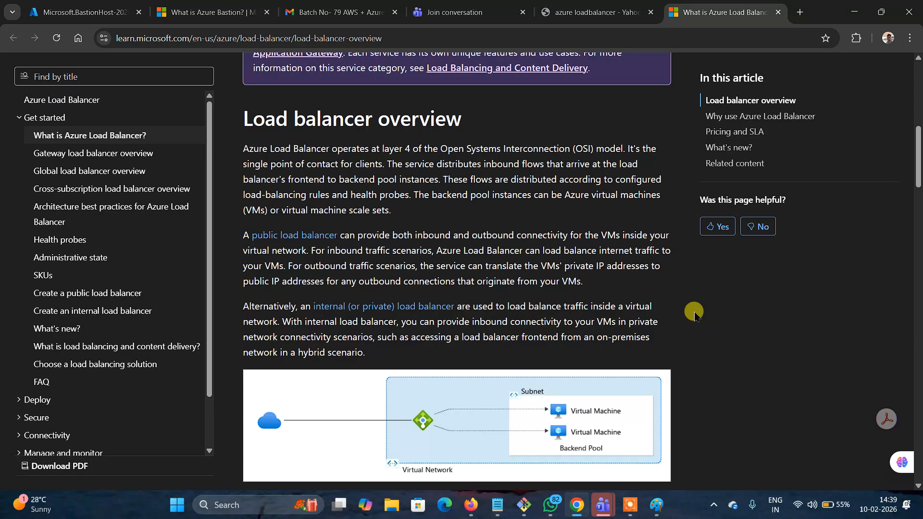
{"action": "scroll", "coordinate": [694, 316], "scroll_direction": "down", "scroll_amount": 1}
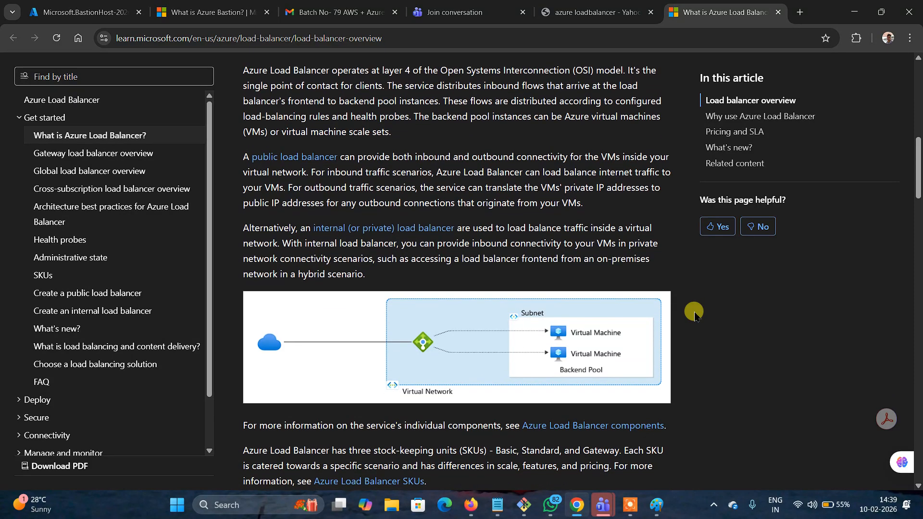
{"action": "scroll", "coordinate": [694, 315], "scroll_direction": "up", "scroll_amount": 1}
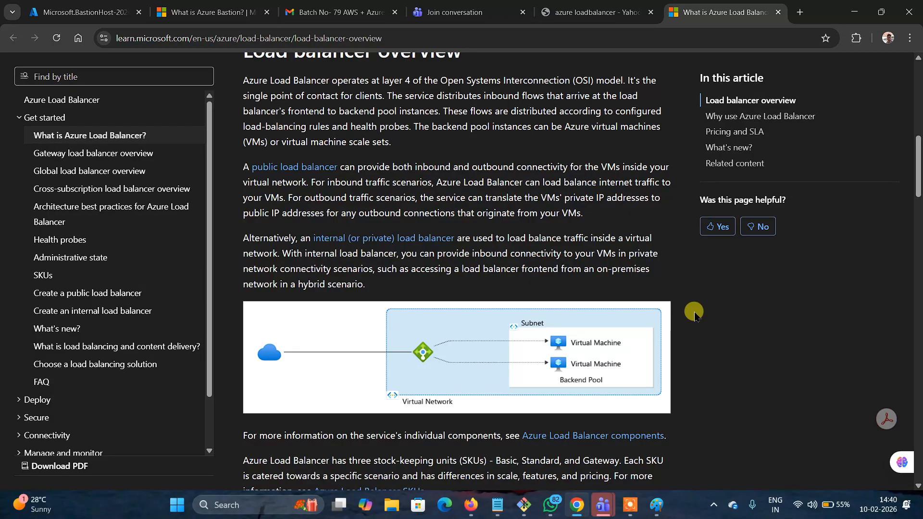
{"action": "scroll", "coordinate": [694, 315], "scroll_direction": "down", "scroll_amount": 3}
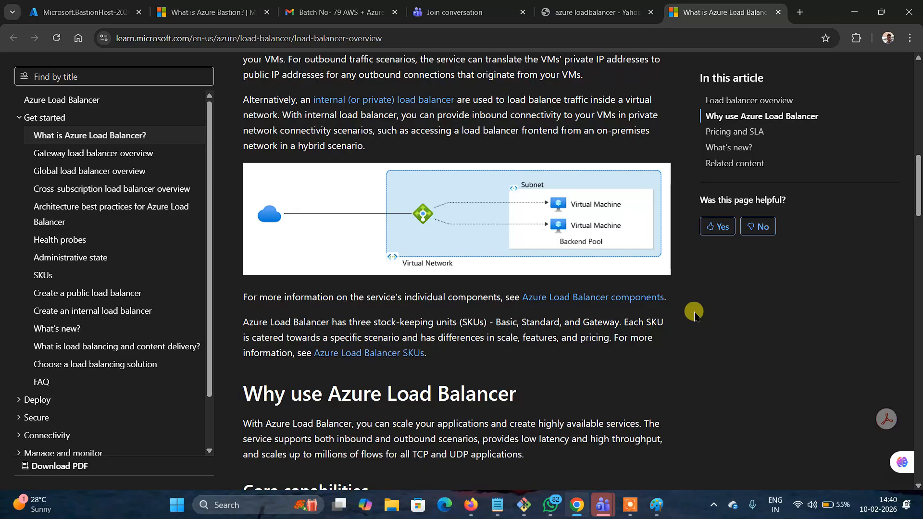
{"action": "scroll", "coordinate": [694, 314], "scroll_direction": "down", "scroll_amount": 2}
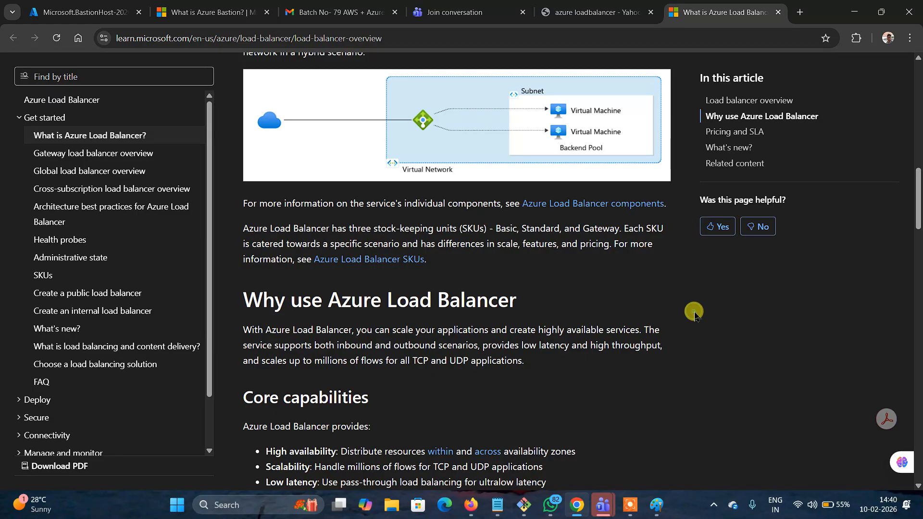
{"action": "scroll", "coordinate": [694, 312], "scroll_direction": "down", "scroll_amount": 3}
{"action": "scroll", "coordinate": [694, 312], "scroll_direction": "up", "scroll_amount": 1}
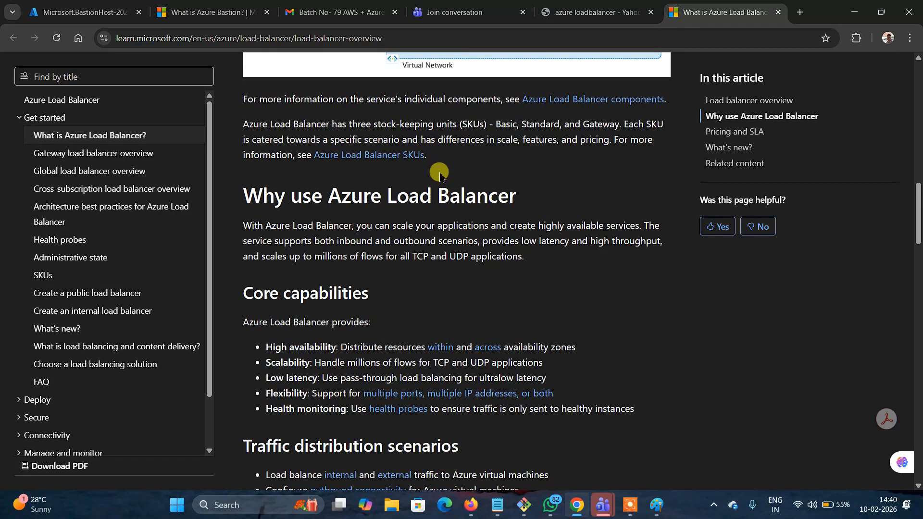
Step: Return to the Bastion deployment in the Azure portal and open the deployed bastionvm resource
{"action": "left_click", "coordinate": [111, 17]}
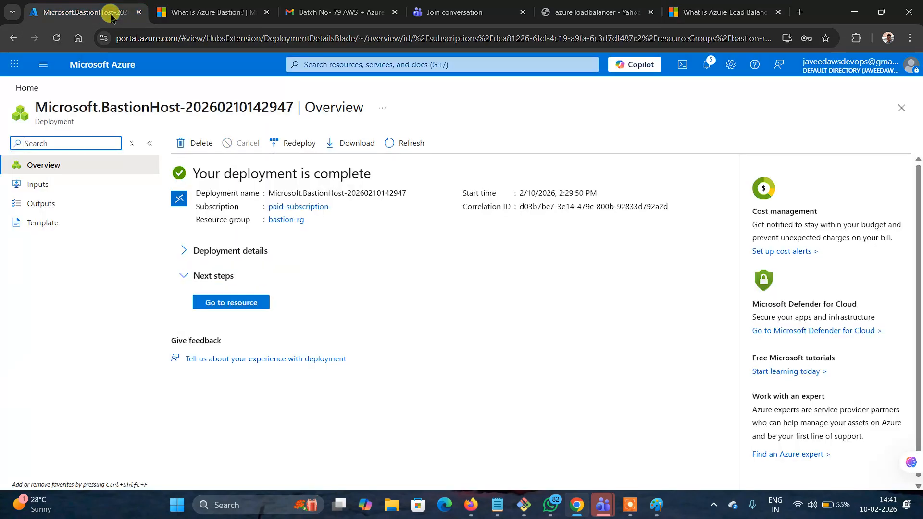
{"action": "left_click", "coordinate": [245, 303]}
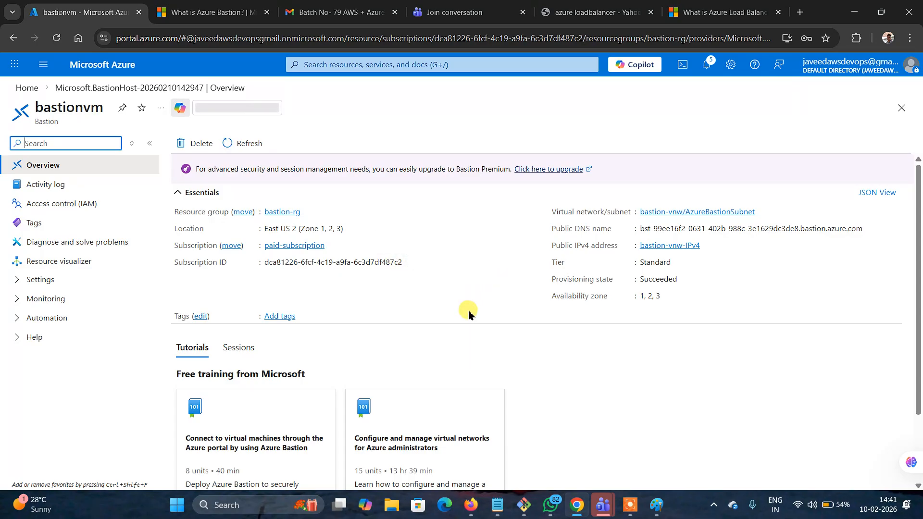
Step: Open the privatevm virtual machine from the portal's virtual machines list and choose to connect to it via Bastion
{"action": "left_click", "coordinate": [17, 88]}
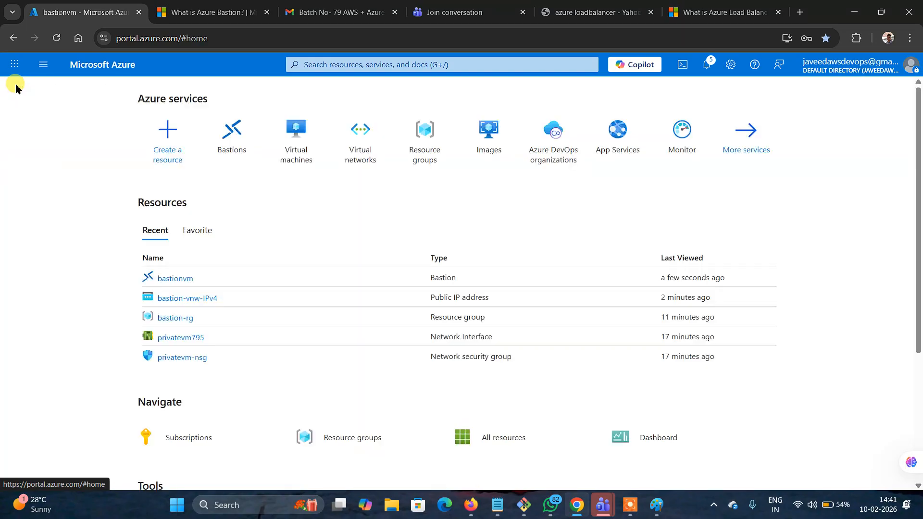
{"action": "left_click", "coordinate": [297, 140]}
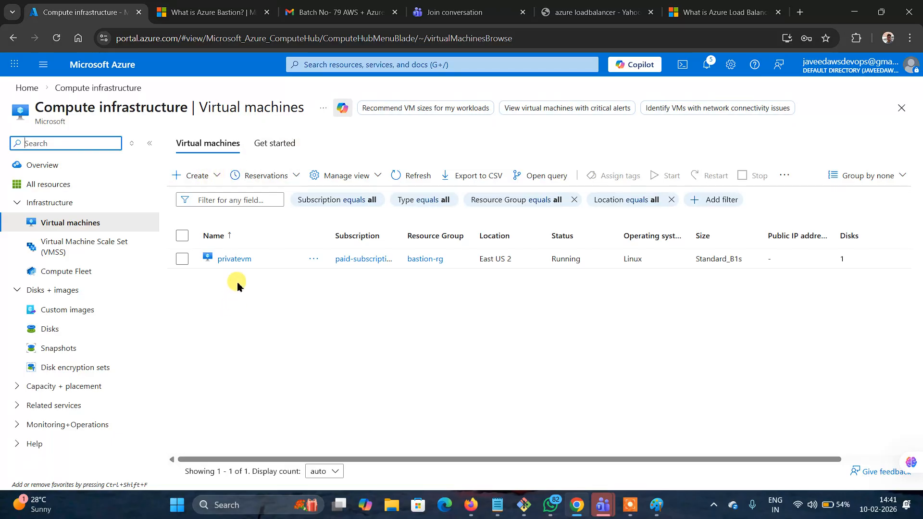
{"action": "left_click", "coordinate": [235, 264]}
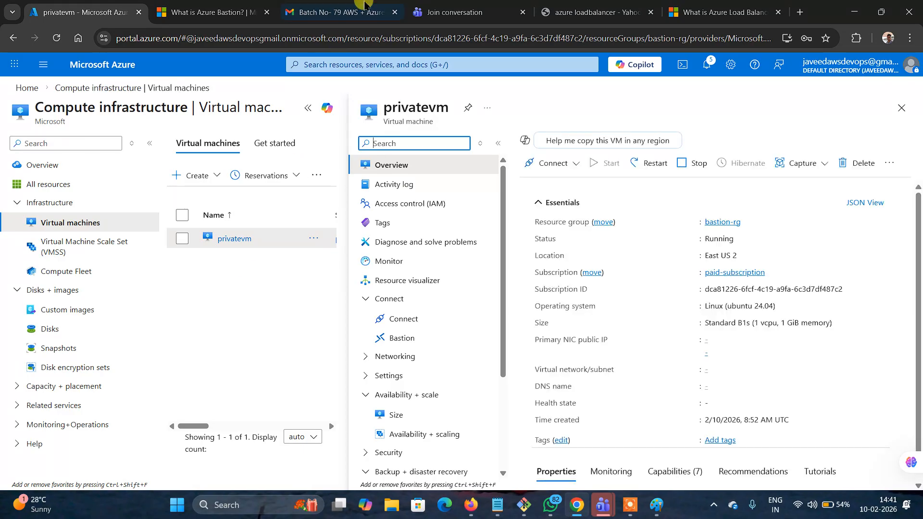
{"action": "left_click", "coordinate": [308, 108]}
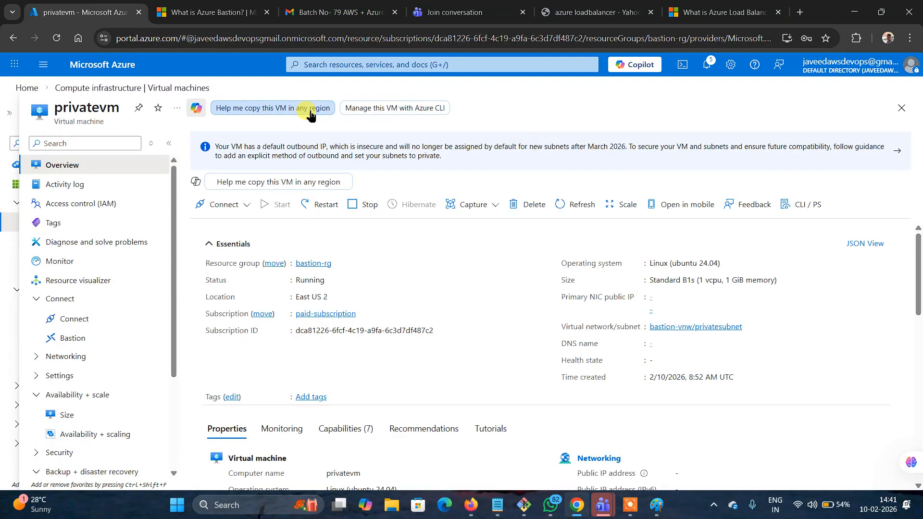
{"action": "left_click", "coordinate": [247, 204]}
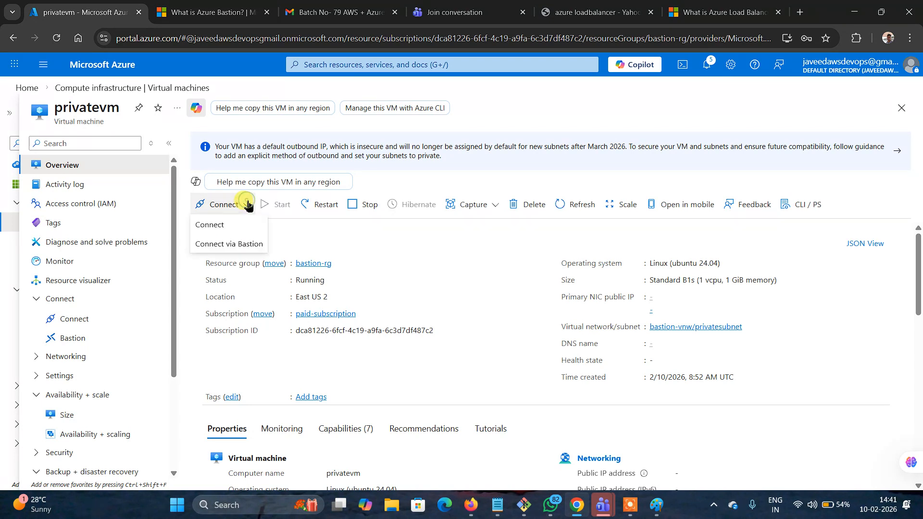
{"action": "left_click", "coordinate": [237, 245]}
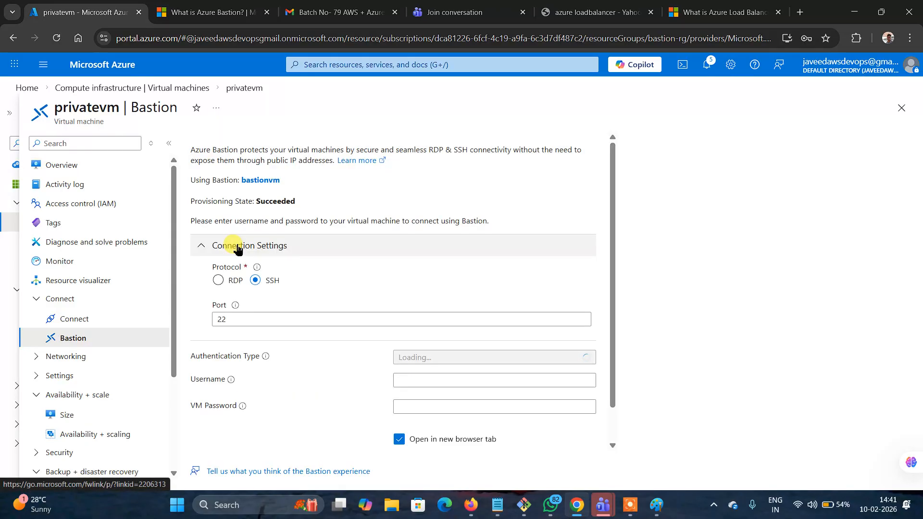
Step: Keep SSH on port 22 with VM Password authentication and set the Bastion connection's username to azureuser
{"action": "scroll", "coordinate": [410, 267], "scroll_direction": "down", "scroll_amount": 1}
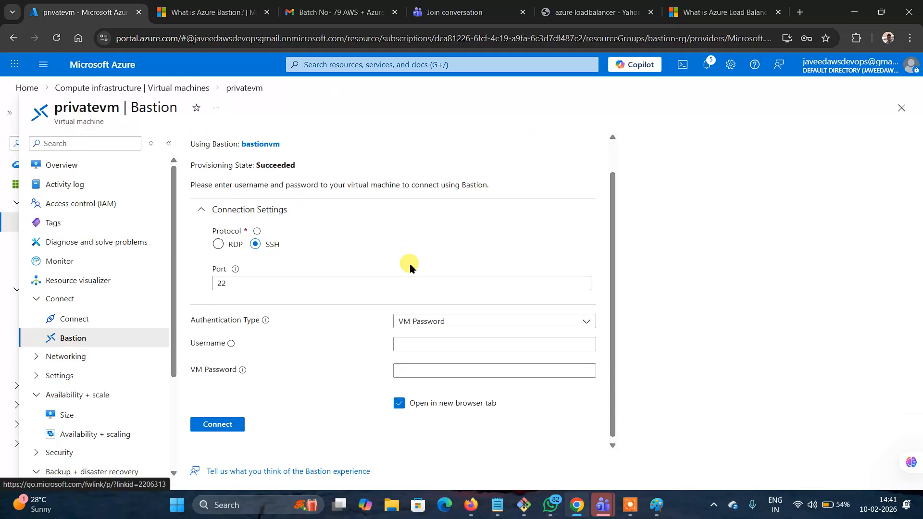
{"action": "scroll", "coordinate": [410, 268], "scroll_direction": "down", "scroll_amount": 1}
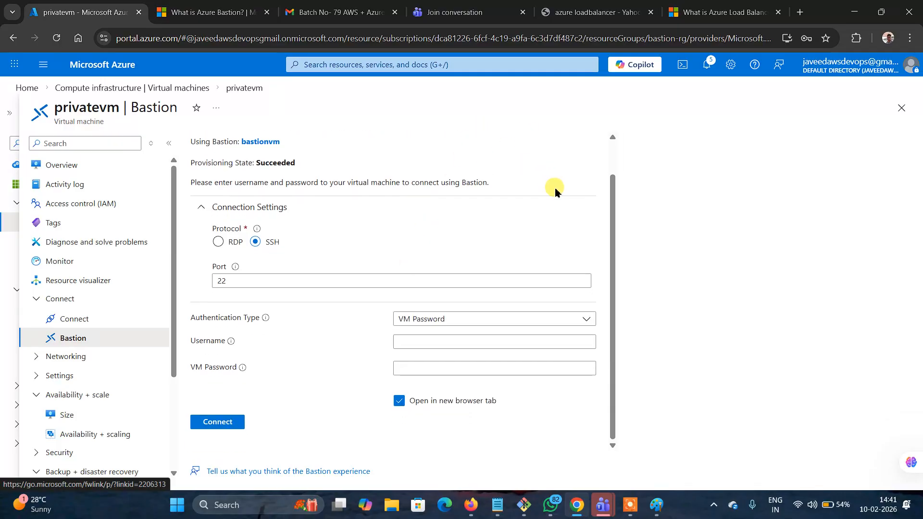
{"action": "left_click", "coordinate": [563, 365]}
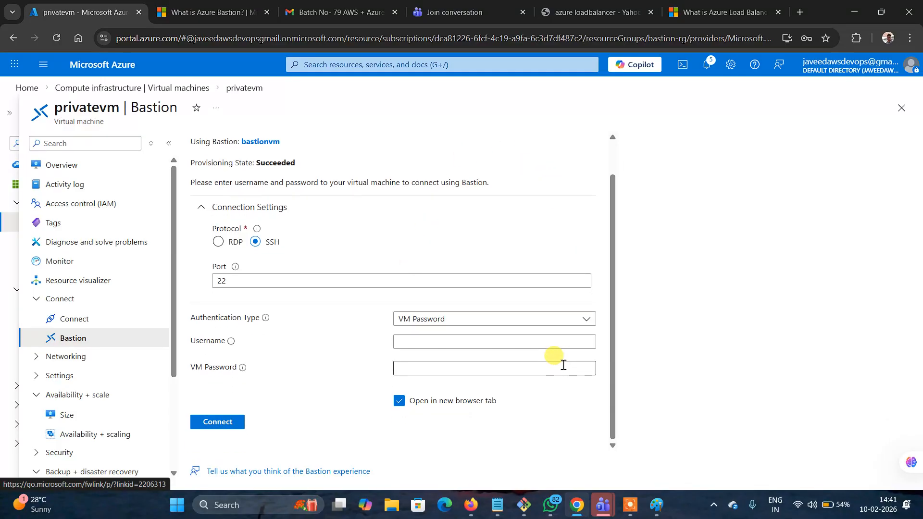
{"action": "left_click", "coordinate": [586, 320]}
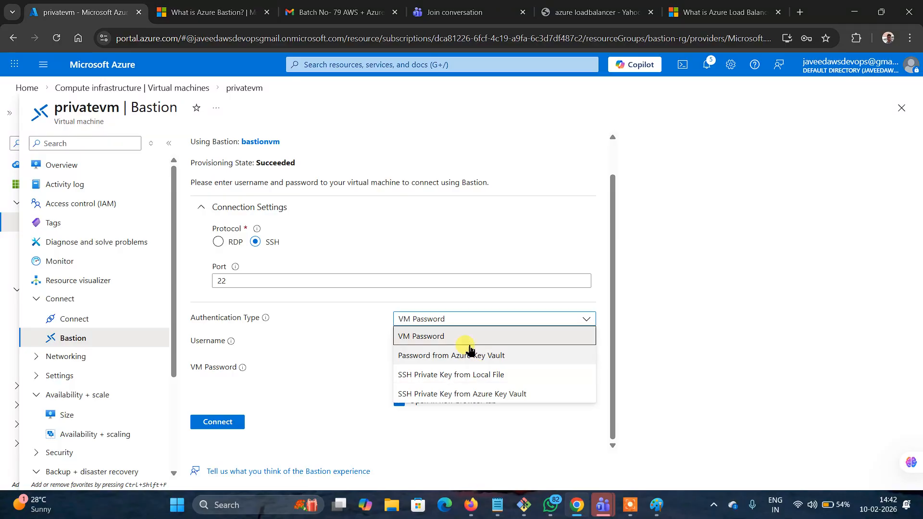
{"action": "left_click", "coordinate": [327, 367]}
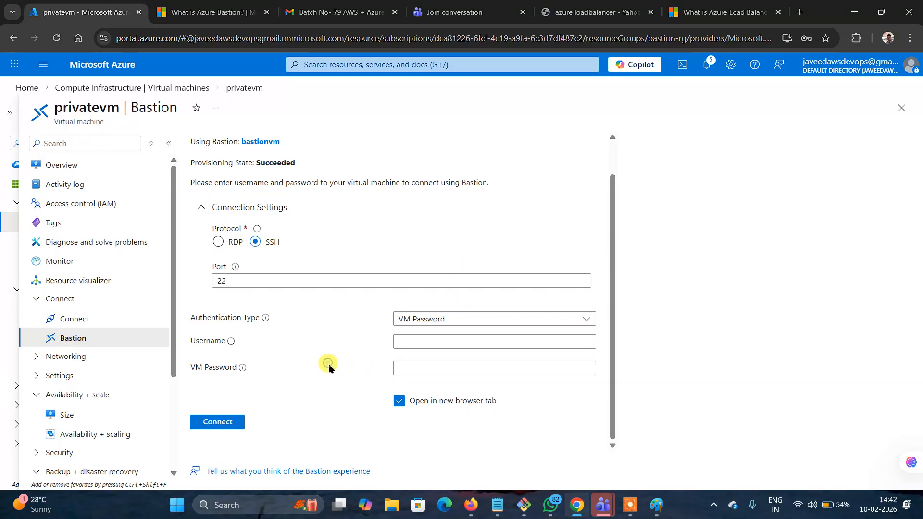
{"action": "left_click", "coordinate": [412, 340]}
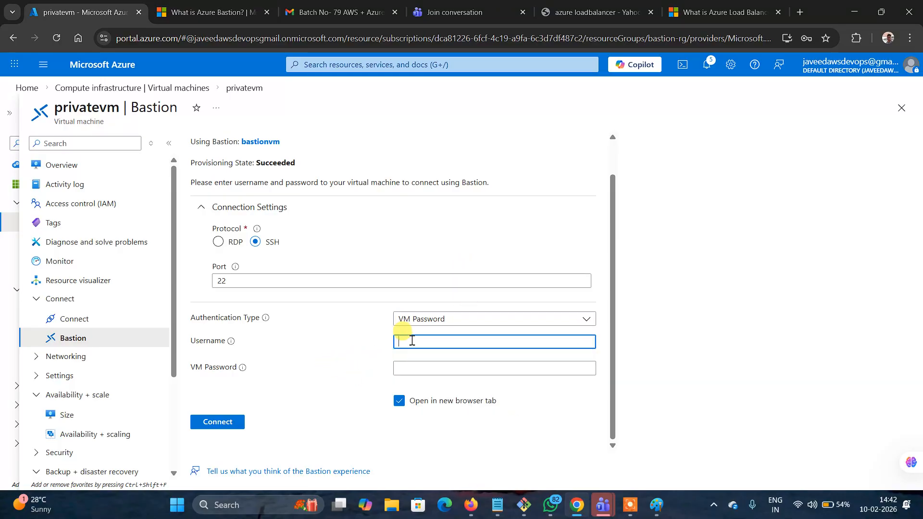
{"action": "type", "text": "azu"}
{"action": "type", "text": "re"}
{"action": "type", "text": "user"}
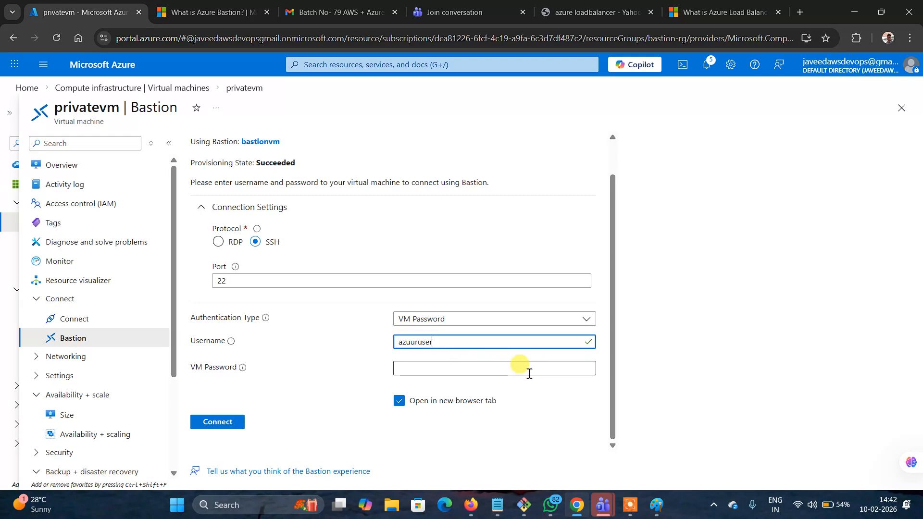
{"action": "key", "text": "BackSpace"}
{"action": "key", "text": "BackSpace"}
{"action": "key", "text": "BackSpace"}
{"action": "key", "text": "BackSpace"}
{"action": "key", "text": "BackSpace"}
{"action": "key", "text": "BackSpace"}
{"action": "type", "text": "reuser"}
Step: Switch to Notepad and copy the saved virtual machine password from its note
{"action": "left_click", "coordinate": [475, 368]}
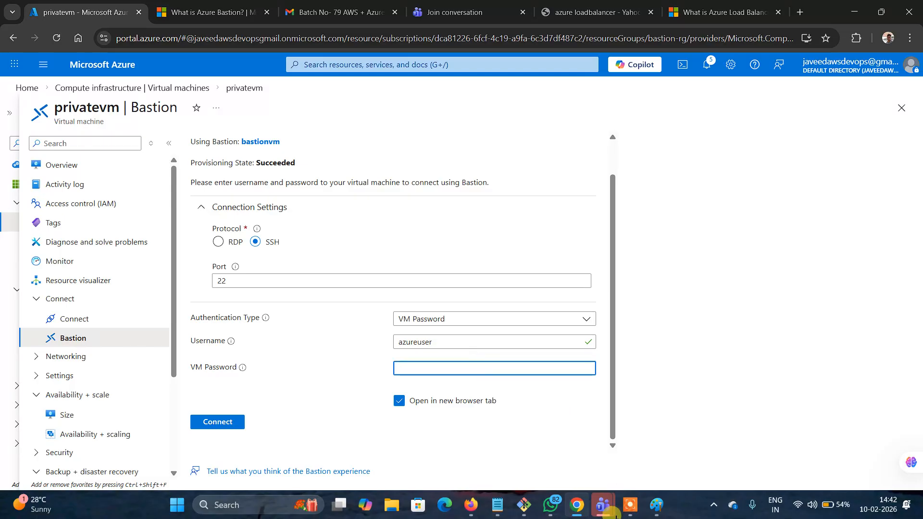
{"action": "left_click", "coordinate": [602, 506]}
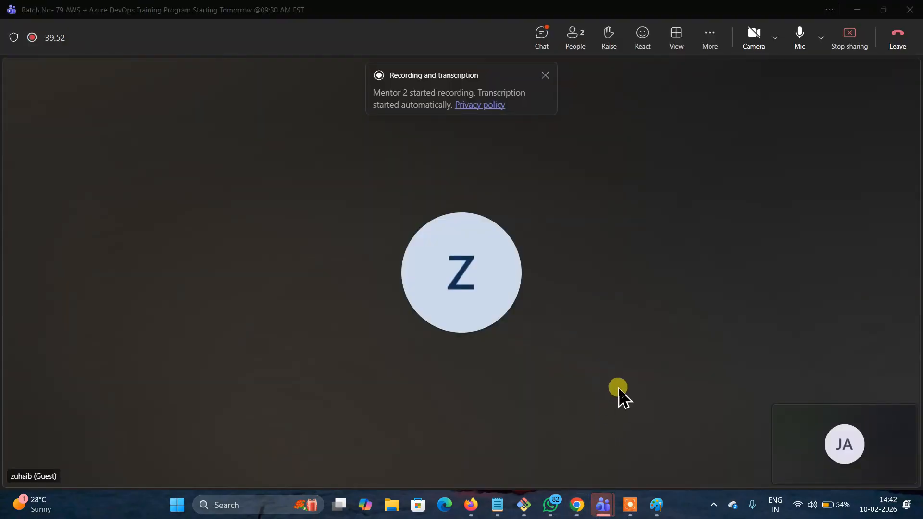
{"action": "left_click", "coordinate": [499, 505]}
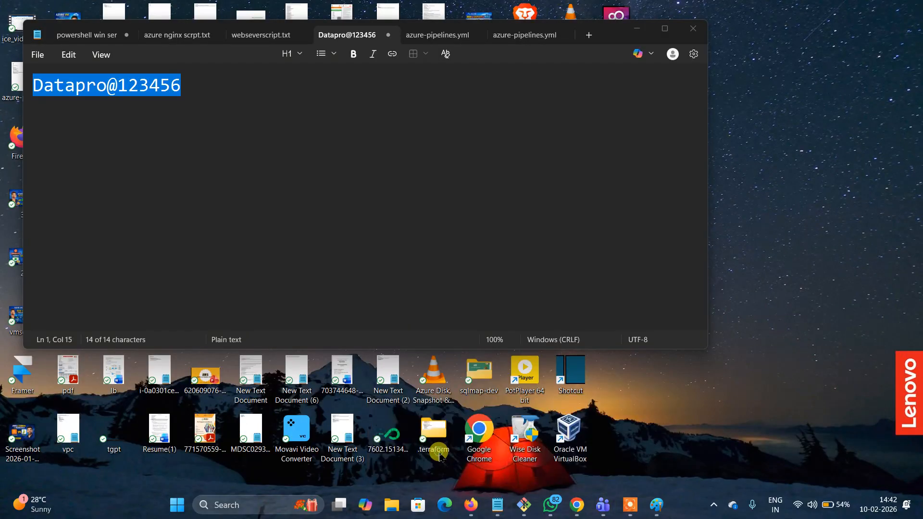
{"action": "left_click", "coordinate": [435, 449]}
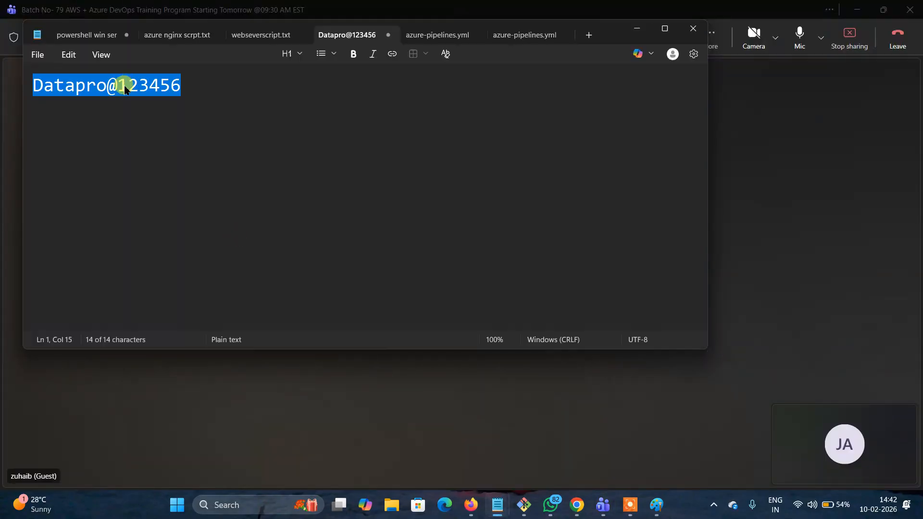
{"action": "left_click", "coordinate": [125, 89]}
{"action": "left_click_drag", "start_coordinate": [222, 83], "coordinate": [25, 76]}
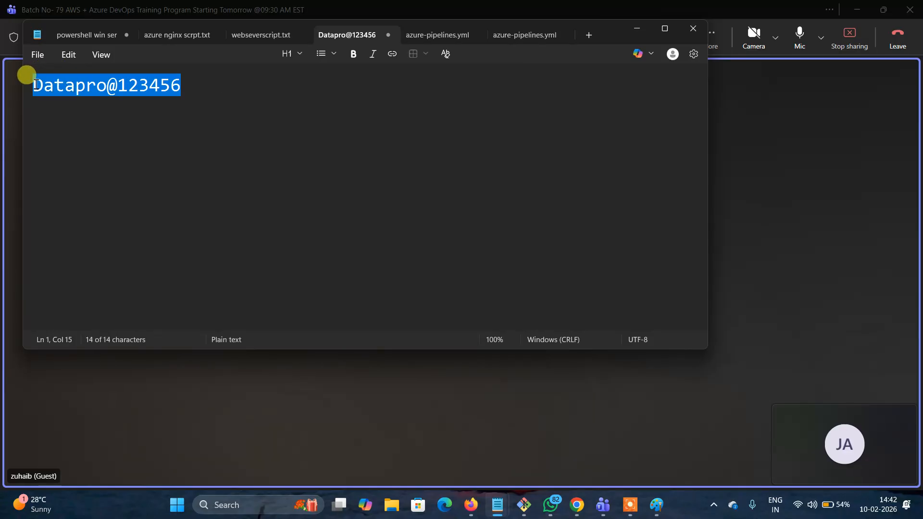
{"action": "right_click", "coordinate": [74, 82]}
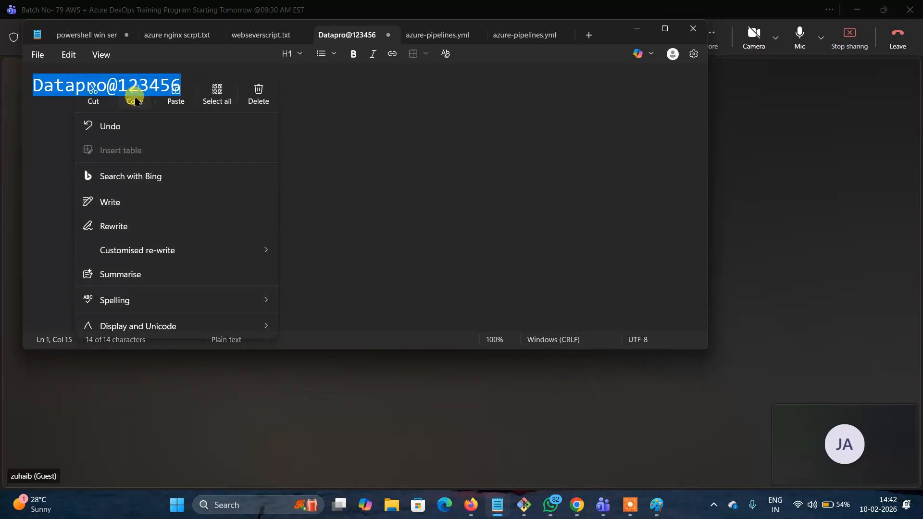
{"action": "left_click", "coordinate": [135, 99]}
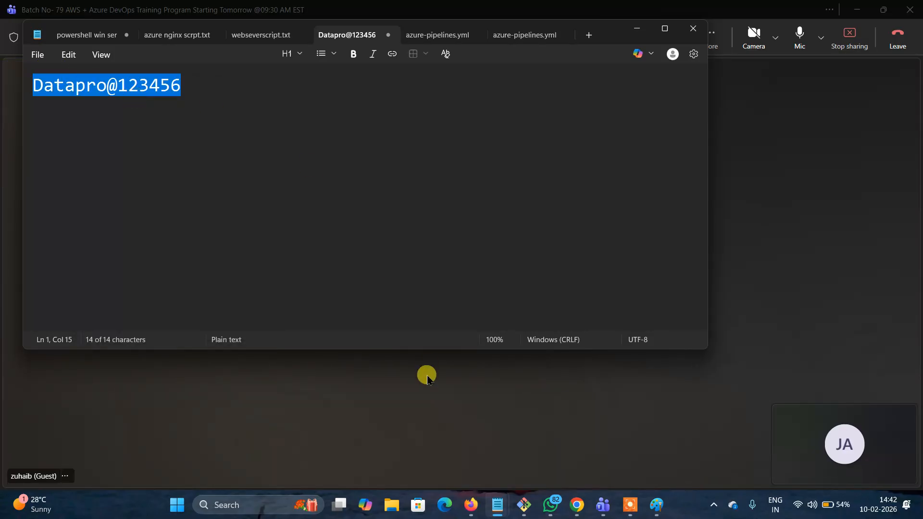
Step: Return to the Azure portal in Chrome and paste the copied password as the VM password for the Bastion connection
{"action": "left_click", "coordinate": [579, 505]}
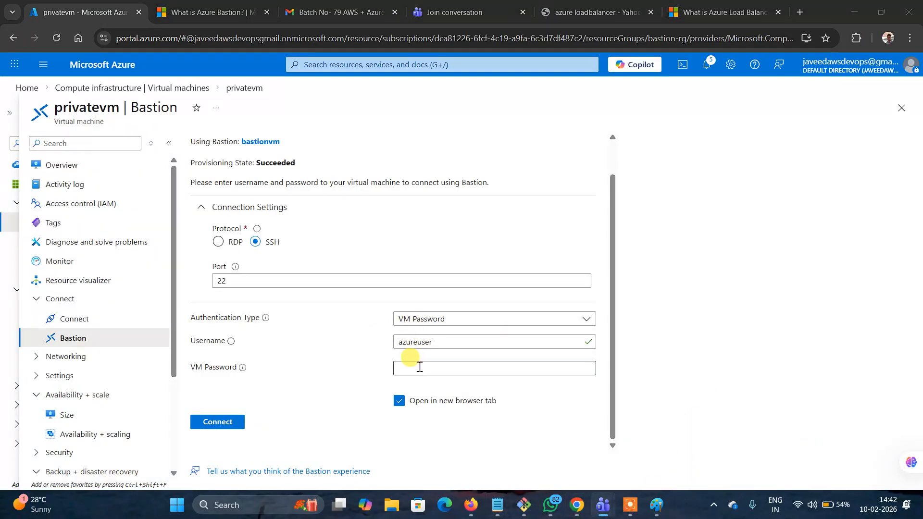
{"action": "left_click", "coordinate": [420, 367]}
{"action": "right_click", "coordinate": [419, 369]}
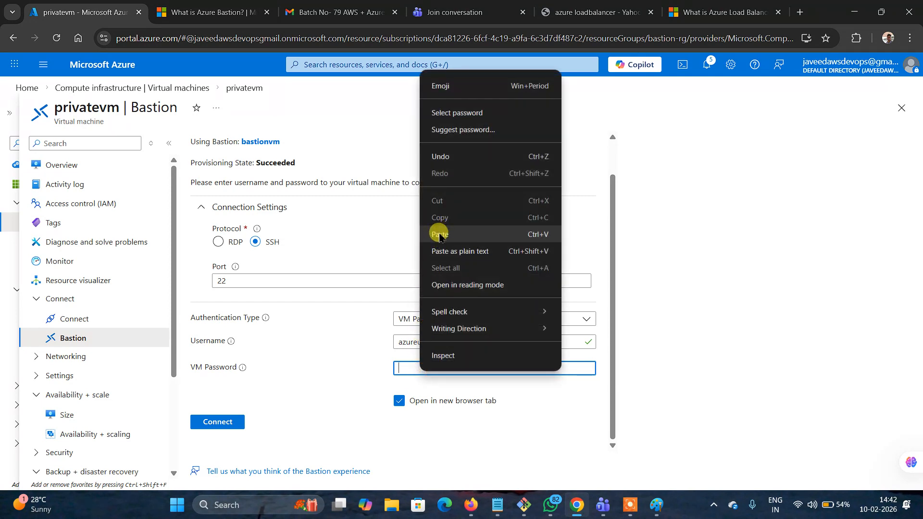
{"action": "left_click", "coordinate": [439, 234]}
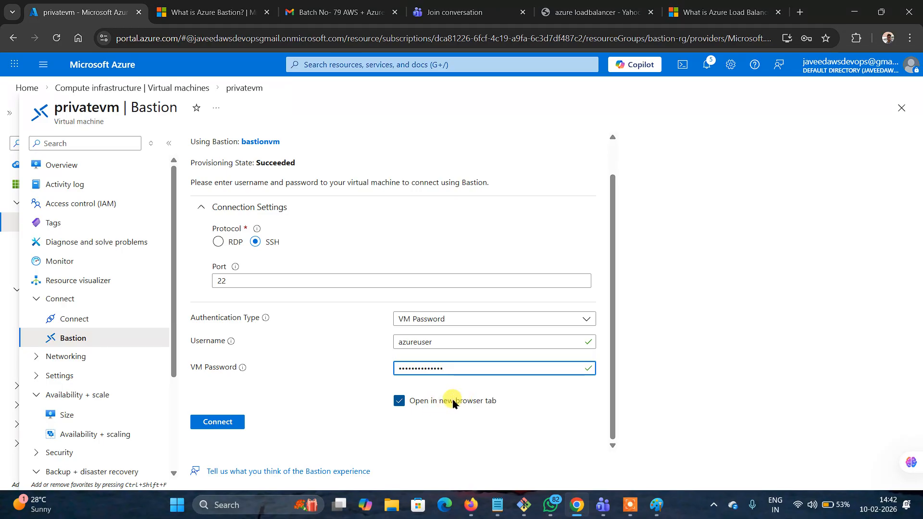
Step: Try to connect to privatevm through Bastion in a new browser tab
{"action": "left_click", "coordinate": [207, 423]}
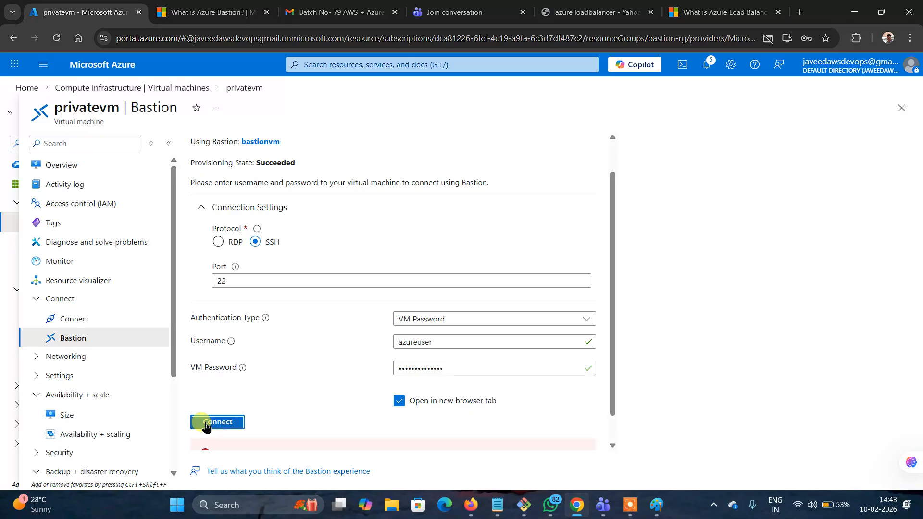
{"action": "left_click_drag", "start_coordinate": [609, 283], "coordinate": [609, 309]}
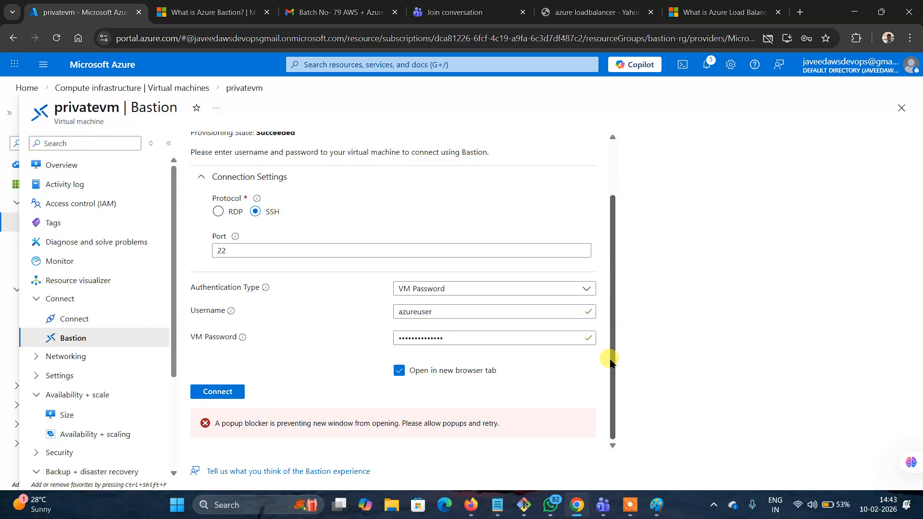
{"action": "left_click", "coordinate": [232, 393]}
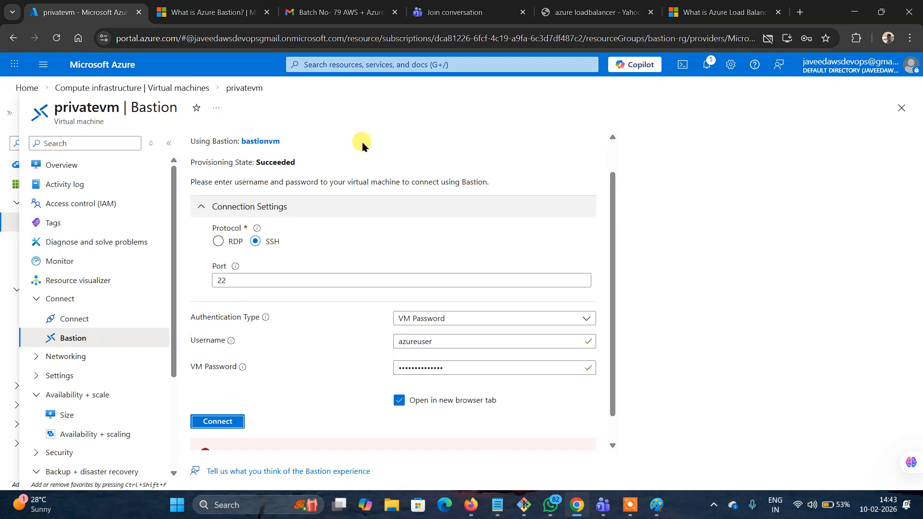
Step: Close the browser tabs with the "azure loadbalancer" search results and the Azure Load Balancer article
{"action": "left_click", "coordinate": [584, 11]}
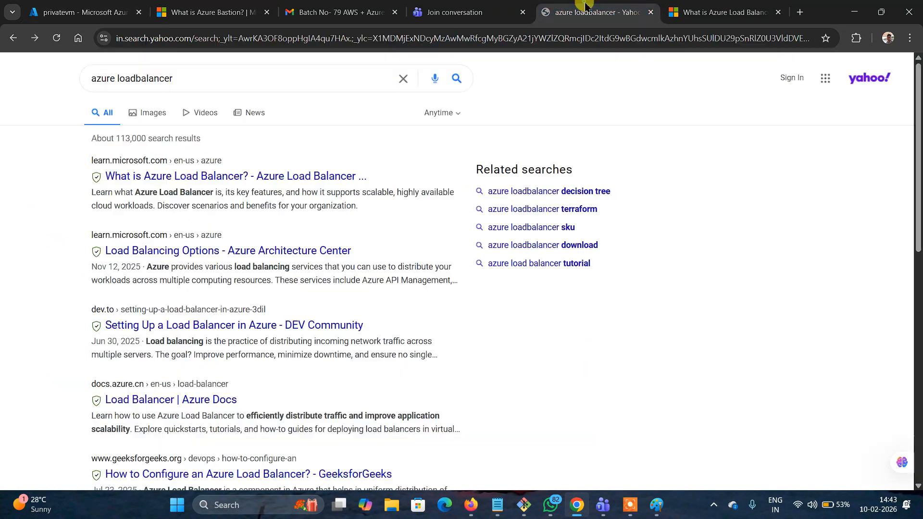
{"action": "left_click", "coordinate": [651, 12]}
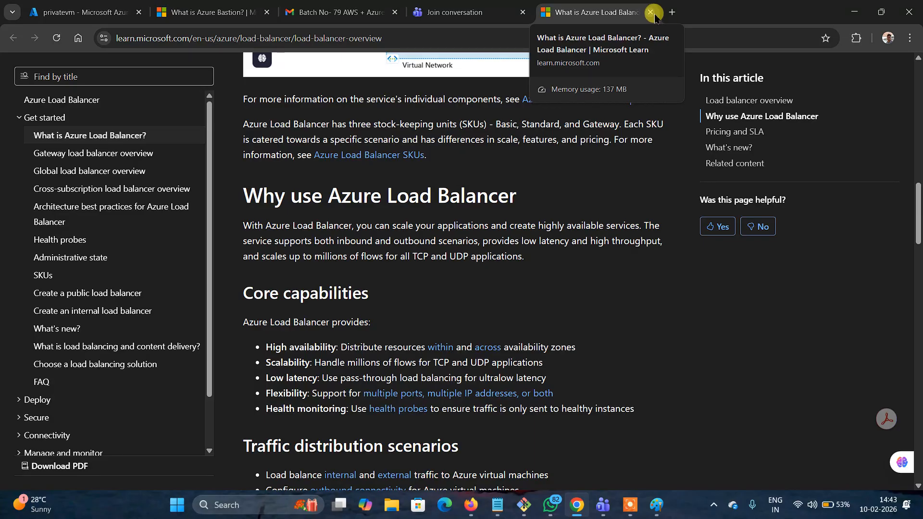
{"action": "left_click", "coordinate": [652, 13]}
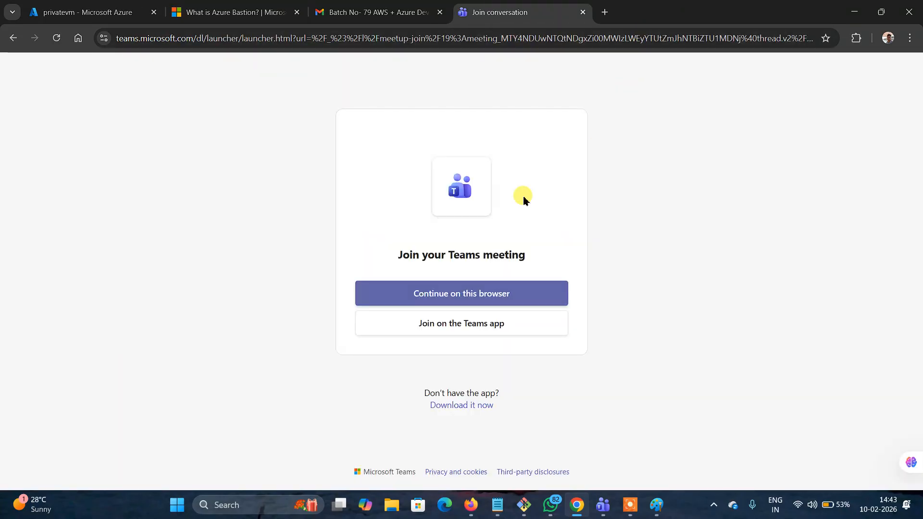
Step: In privatevm's Bastion settings, turn off opening in a new browser tab and connect over SSH
{"action": "left_click", "coordinate": [82, 6]}
{"action": "scroll", "coordinate": [355, 330], "scroll_direction": "down", "scroll_amount": 1}
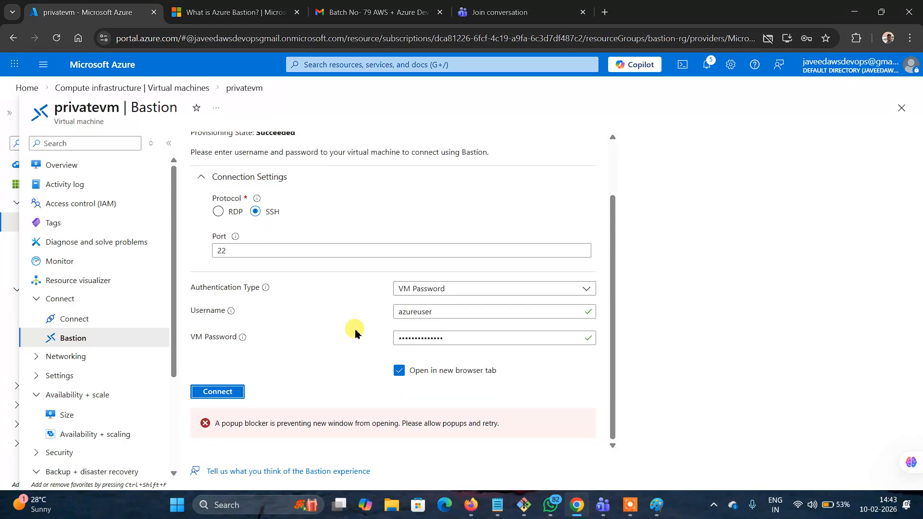
{"action": "left_click", "coordinate": [451, 423]}
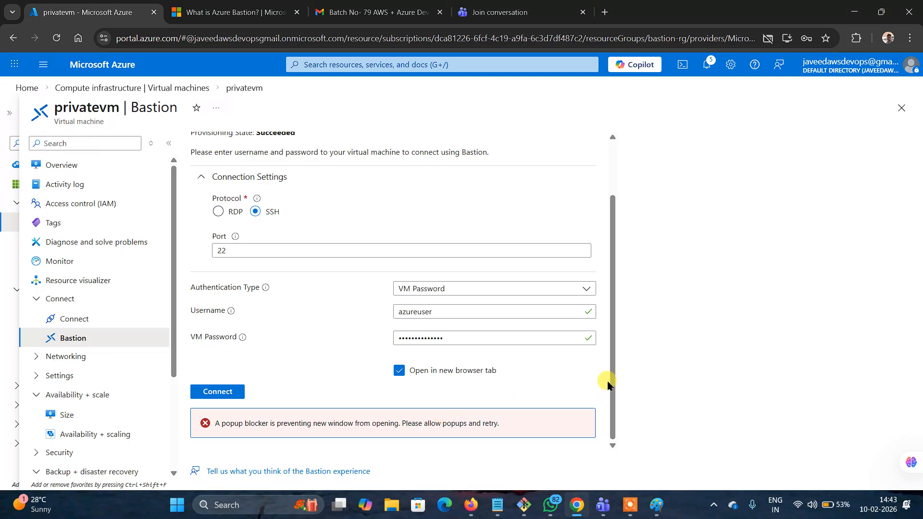
{"action": "left_click", "coordinate": [396, 371]}
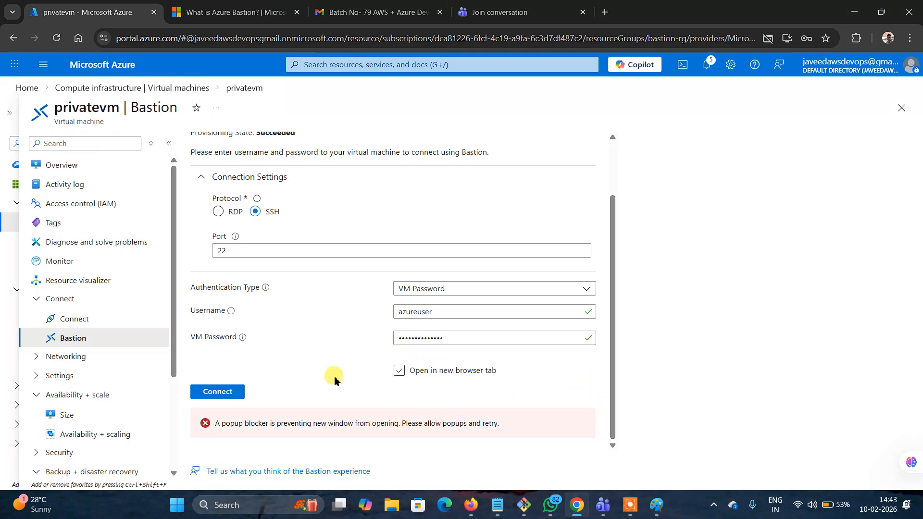
{"action": "left_click", "coordinate": [218, 392]}
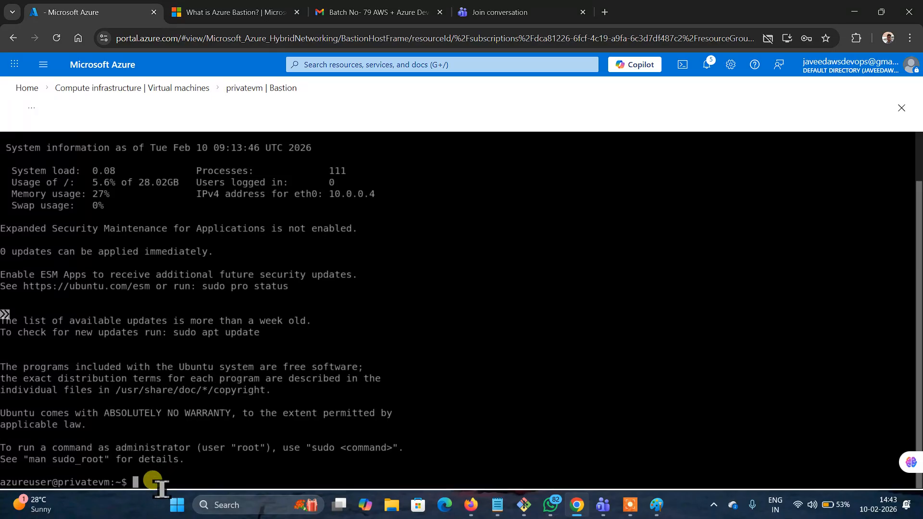
Step: Run sudo su in the privatevm SSH session to switch to the root user
{"action": "type", "text": "sudo a"}
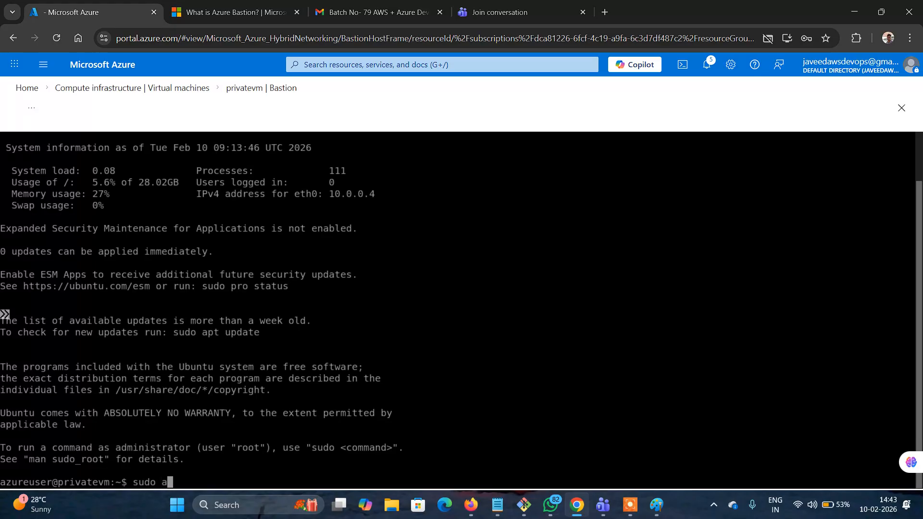
{"action": "type", "text": "u"}
{"action": "key", "text": "BackSpace"}
{"action": "key", "text": "BackSpace"}
{"action": "type", "text": "s"}
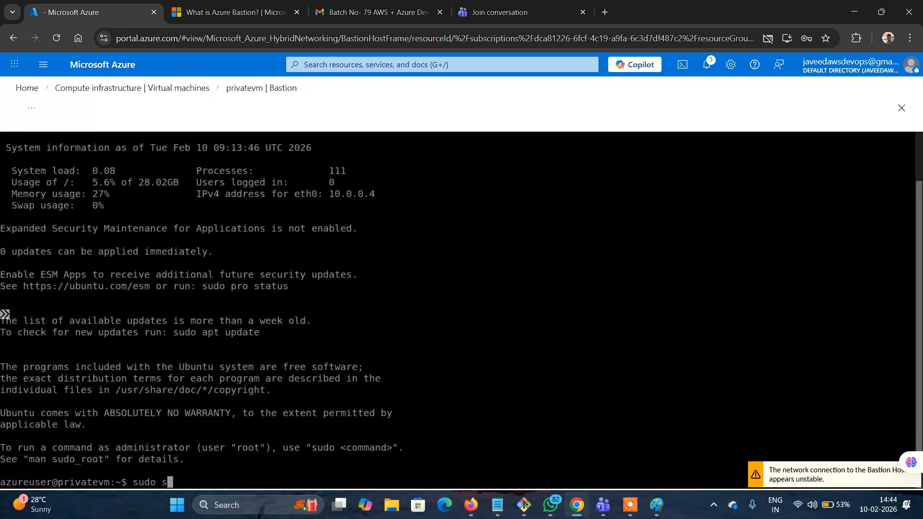
{"action": "type", "text": "u"}
{"action": "key", "text": "Return"}
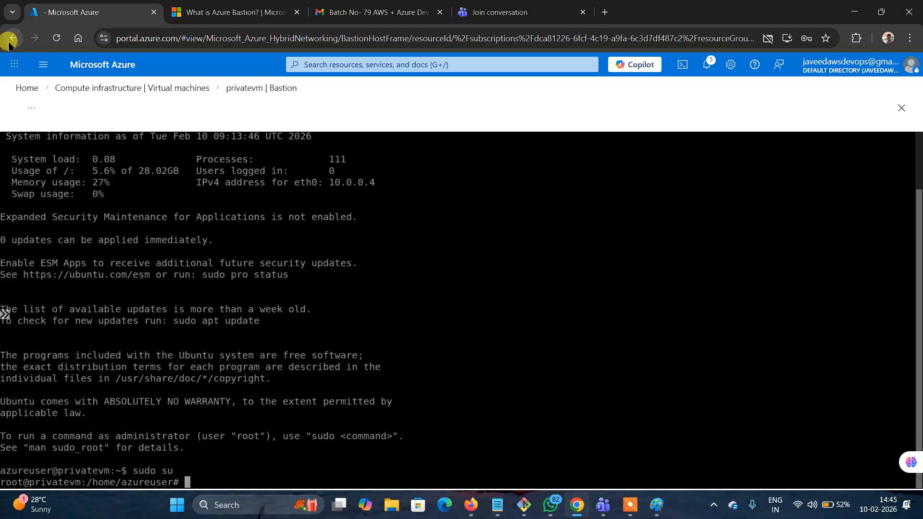
Step: Leave the SSH session for the portal home and open the bastion-rg resource group from the resource groups list
{"action": "left_click", "coordinate": [23, 89]}
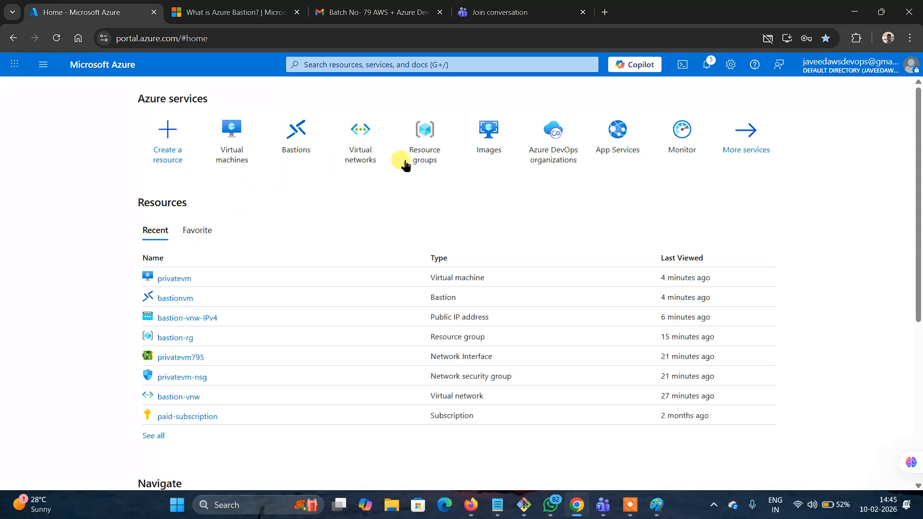
{"action": "left_click", "coordinate": [431, 138]}
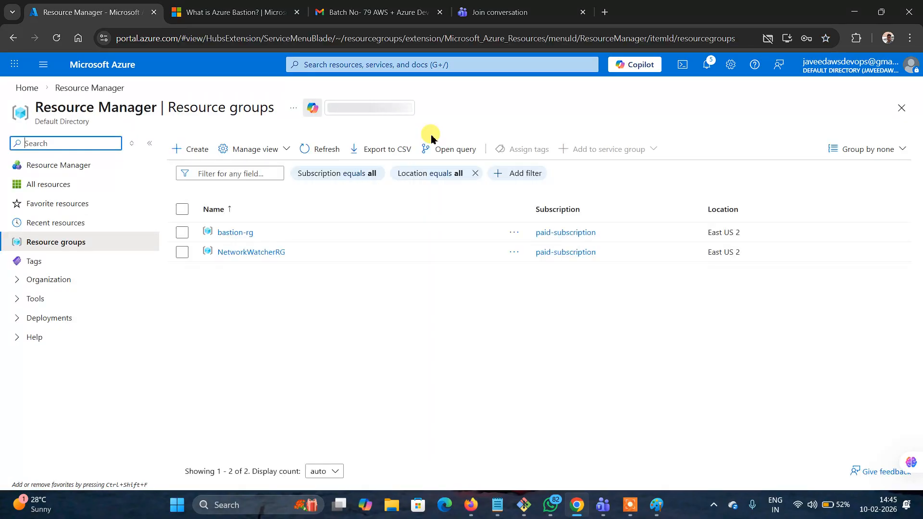
{"action": "left_click", "coordinate": [182, 234]}
{"action": "left_click", "coordinate": [225, 234]}
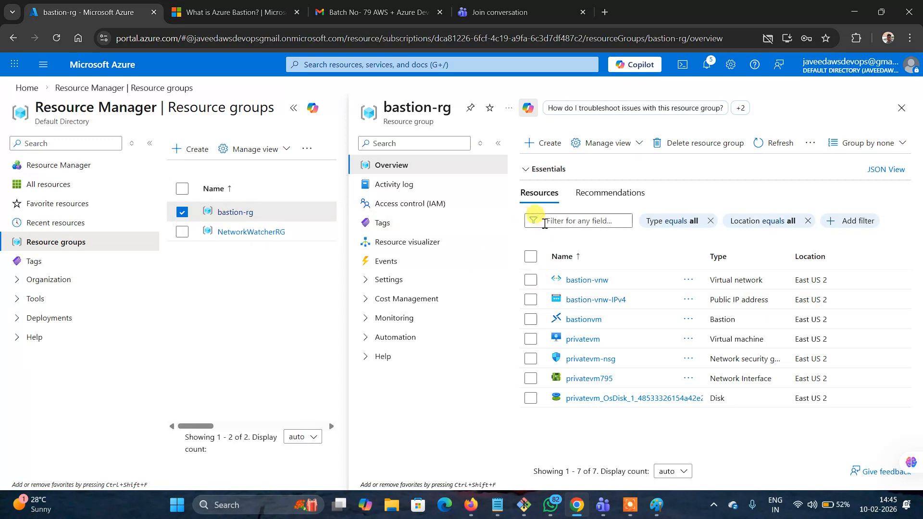
Step: Delete the bastion-rg resource group with force delete for virtual machines applied, confirming the deletion with the name bastion-rg
{"action": "left_click", "coordinate": [530, 257]}
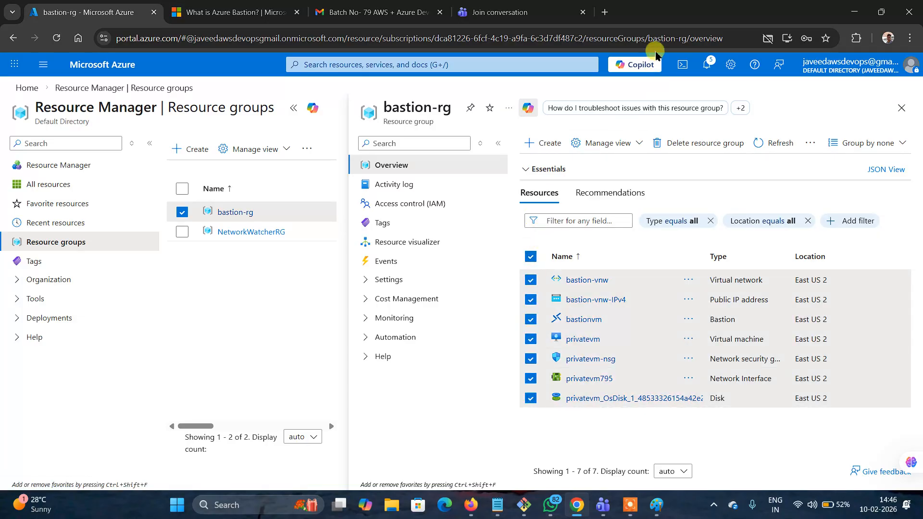
{"action": "left_click", "coordinate": [697, 143]}
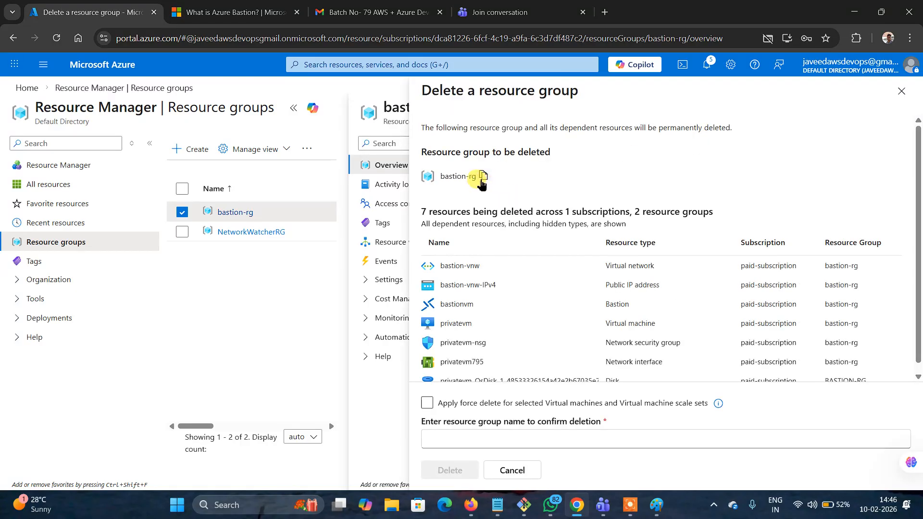
{"action": "left_click", "coordinate": [427, 403]}
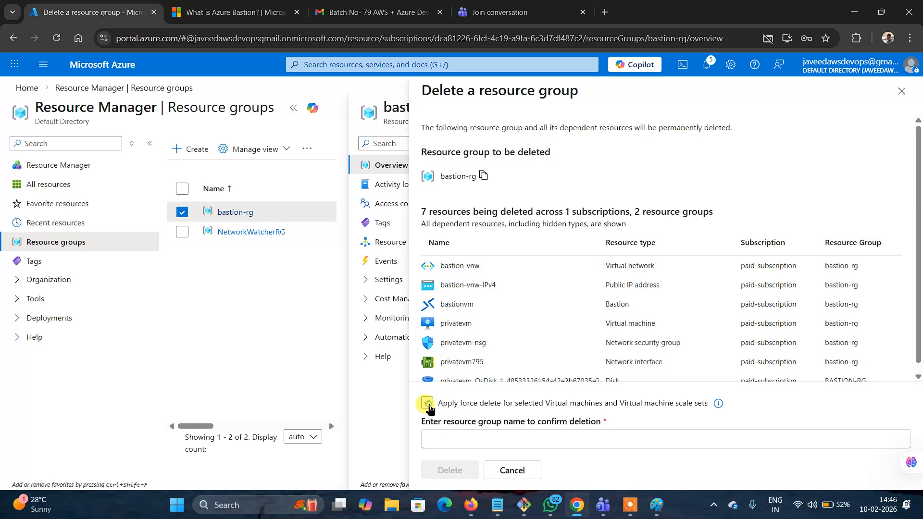
{"action": "left_click", "coordinate": [444, 440]}
{"action": "right_click", "coordinate": [444, 440]}
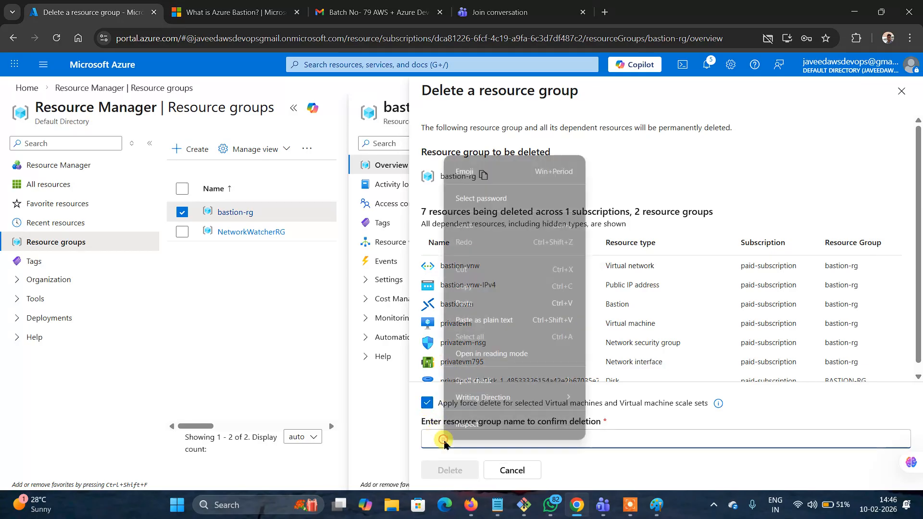
{"action": "left_click", "coordinate": [467, 302]}
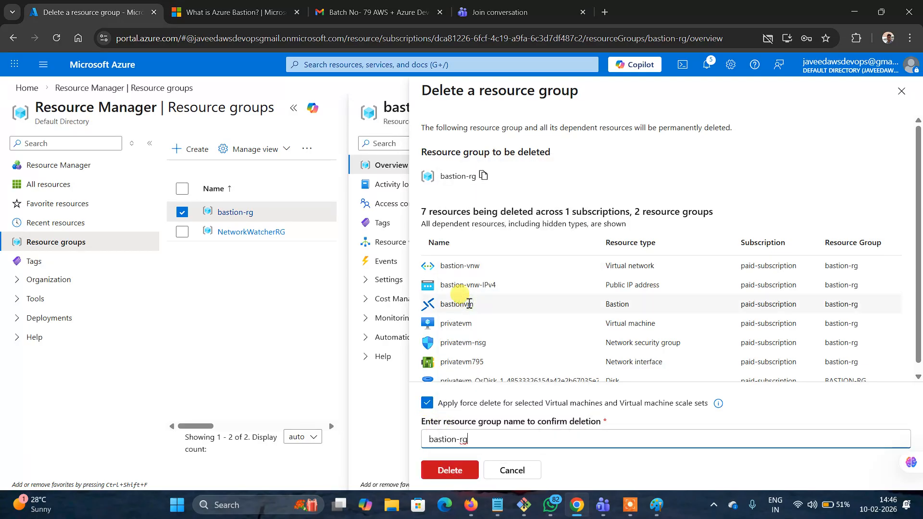
{"action": "left_click", "coordinate": [445, 474]}
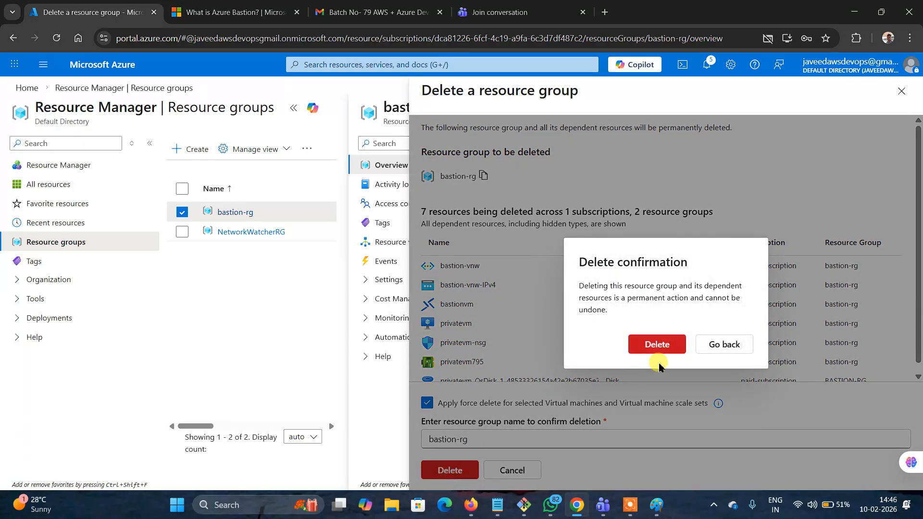
{"action": "left_click", "coordinate": [662, 354]}
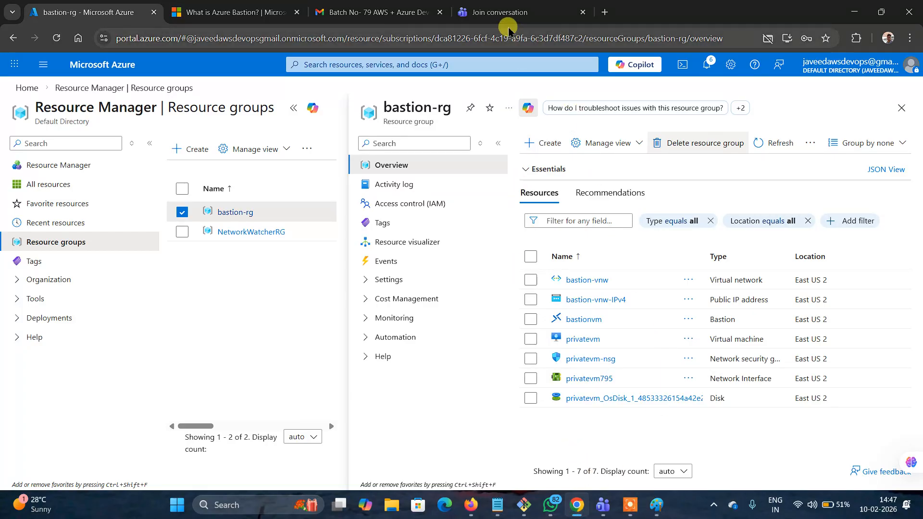
{"action": "left_click", "coordinate": [245, 11]}
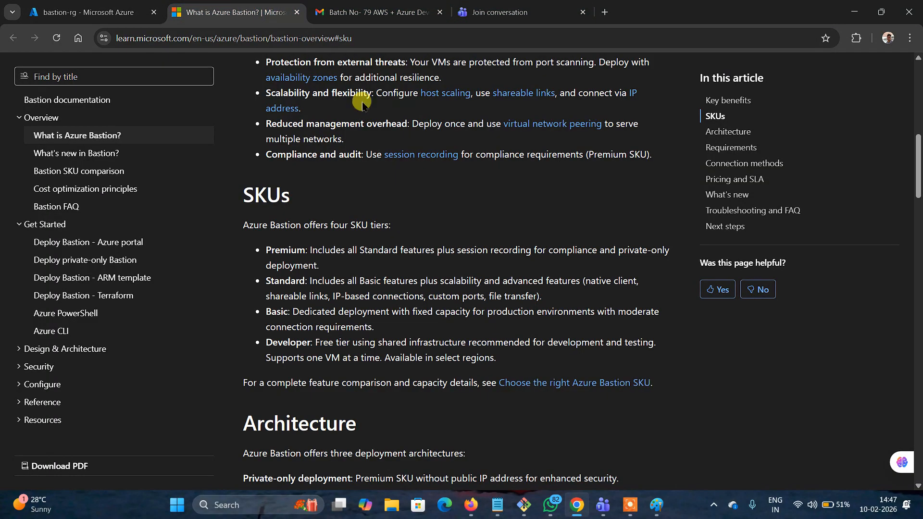
{"action": "scroll", "coordinate": [620, 330], "scroll_direction": "down", "scroll_amount": 1}
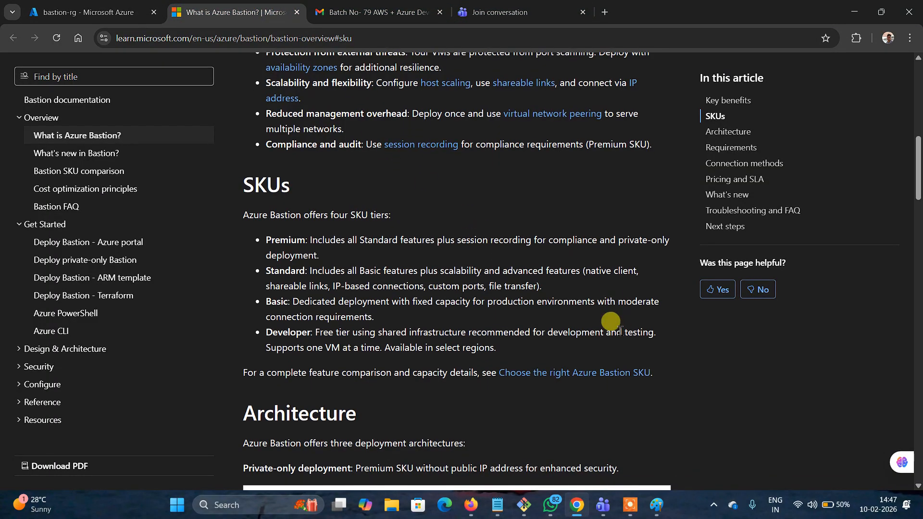
{"action": "left_click", "coordinate": [392, 6]}
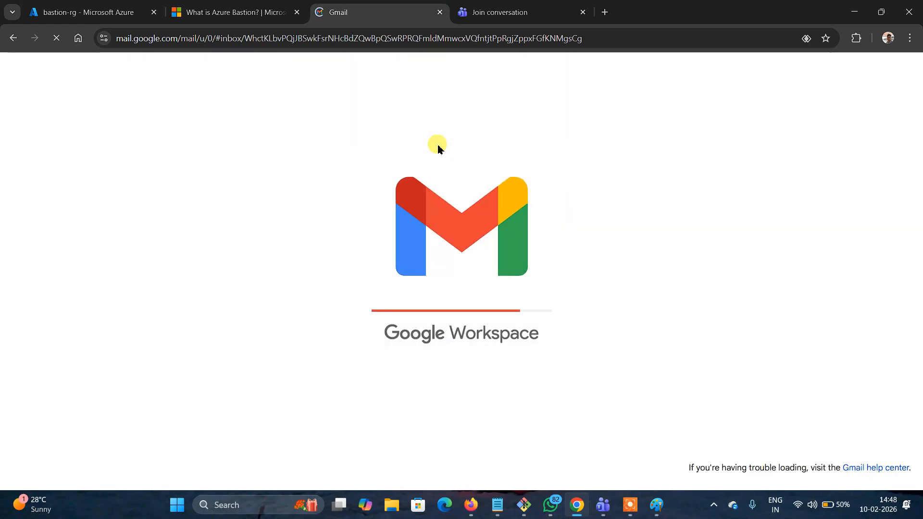
{"action": "left_click", "coordinate": [495, 19]}
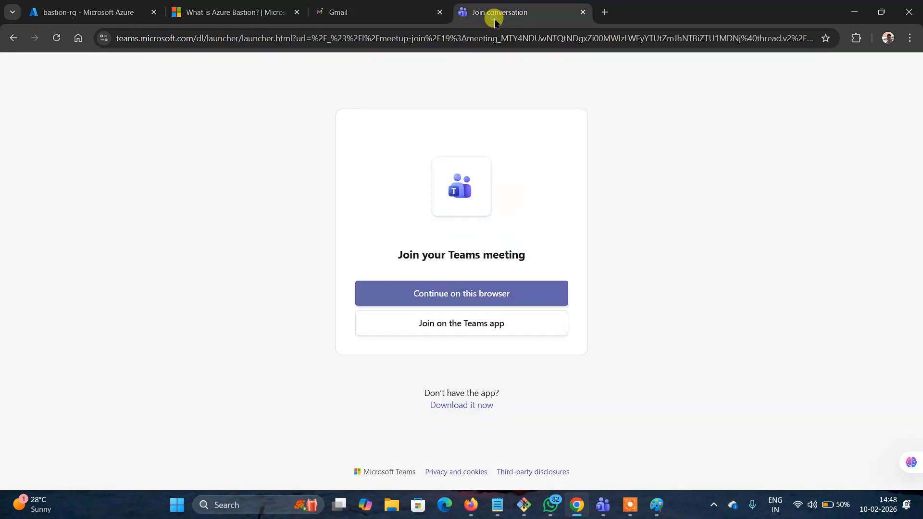
Step: Load google.com in place of the "What is Azure Bastion?" article
{"action": "left_click", "coordinate": [228, 9]}
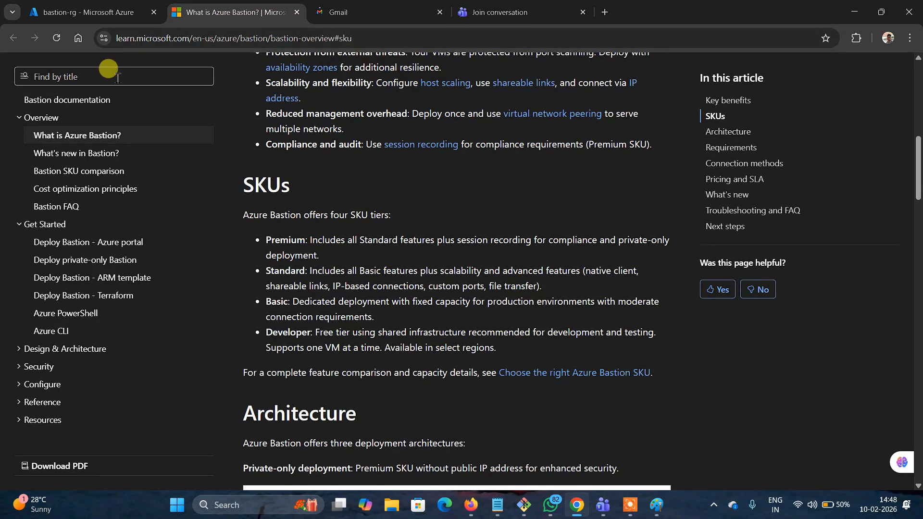
{"action": "left_click", "coordinate": [197, 37]}
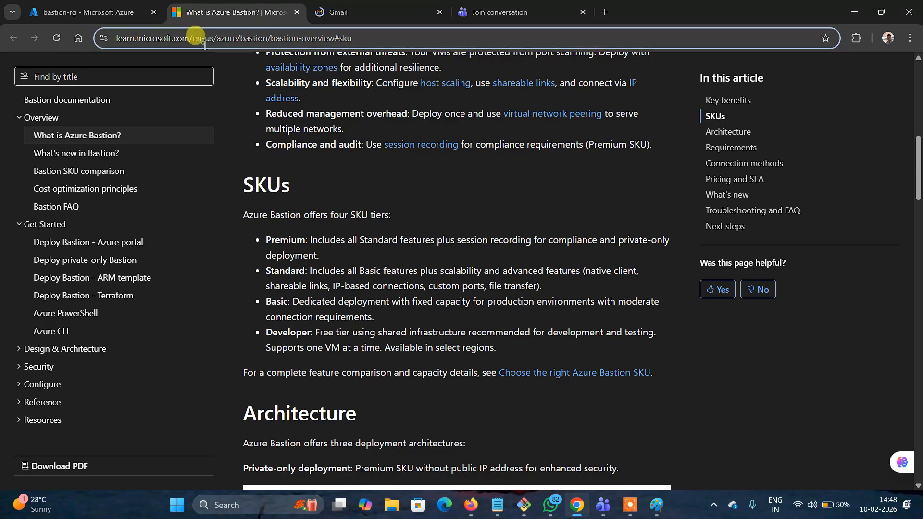
{"action": "type", "text": "google.com"}
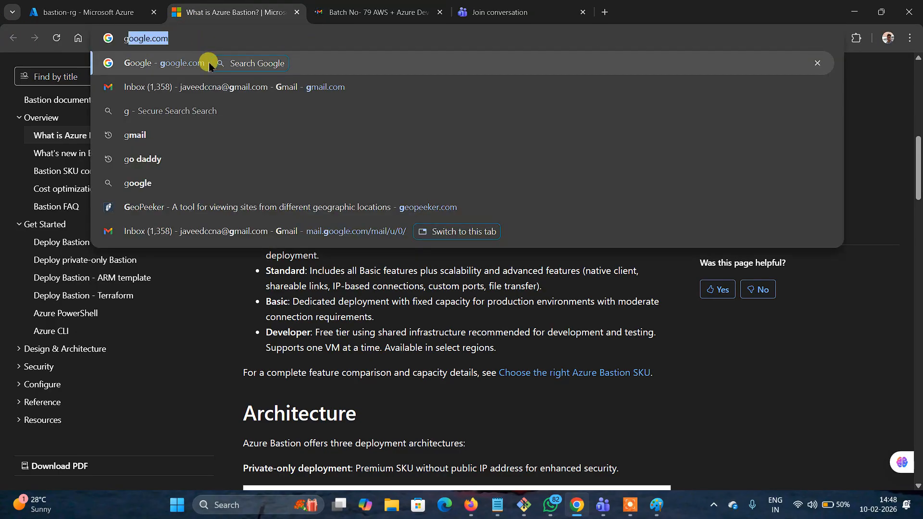
{"action": "left_click", "coordinate": [209, 65]}
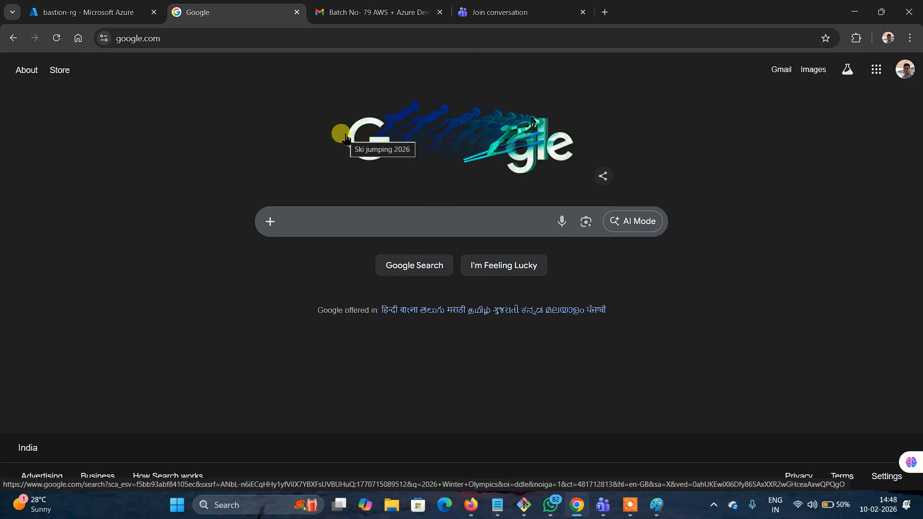
Step: Search Google for "azure load balancer"
{"action": "left_click", "coordinate": [338, 214]}
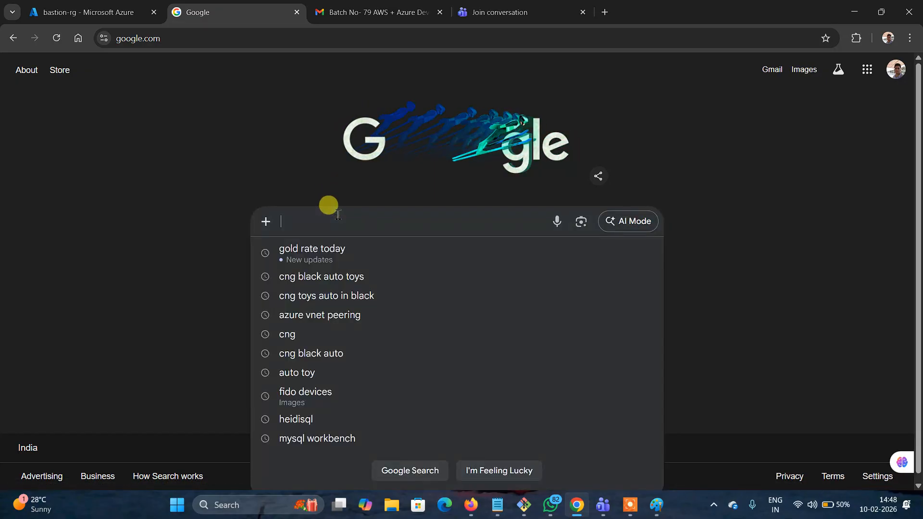
{"action": "type", "text": "az"}
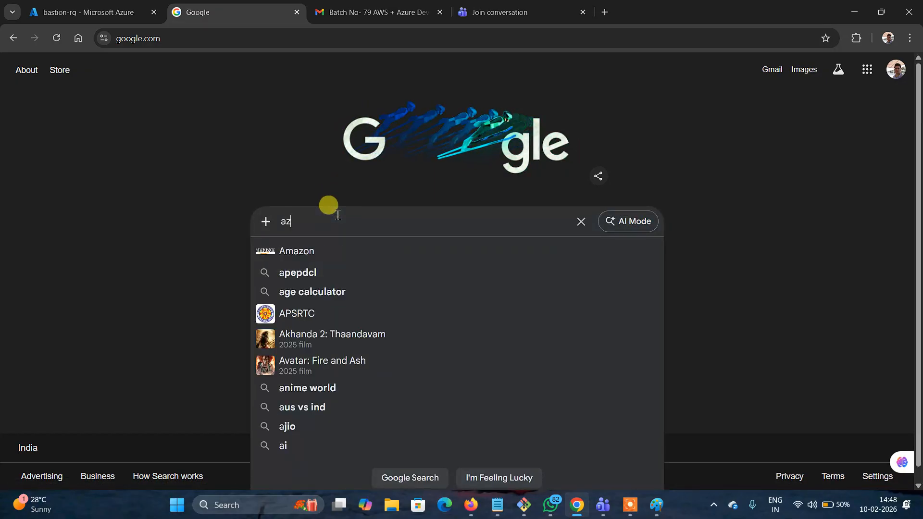
{"action": "type", "text": "ure "}
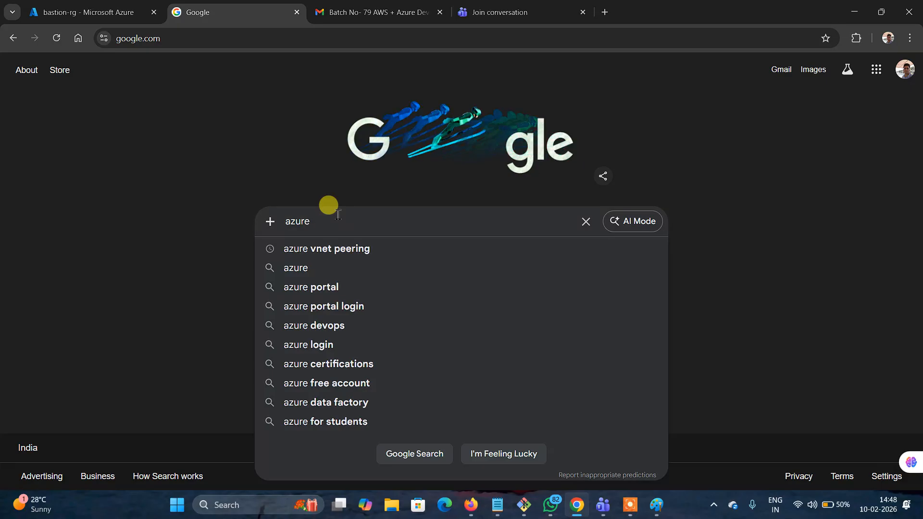
{"action": "type", "text": "load"}
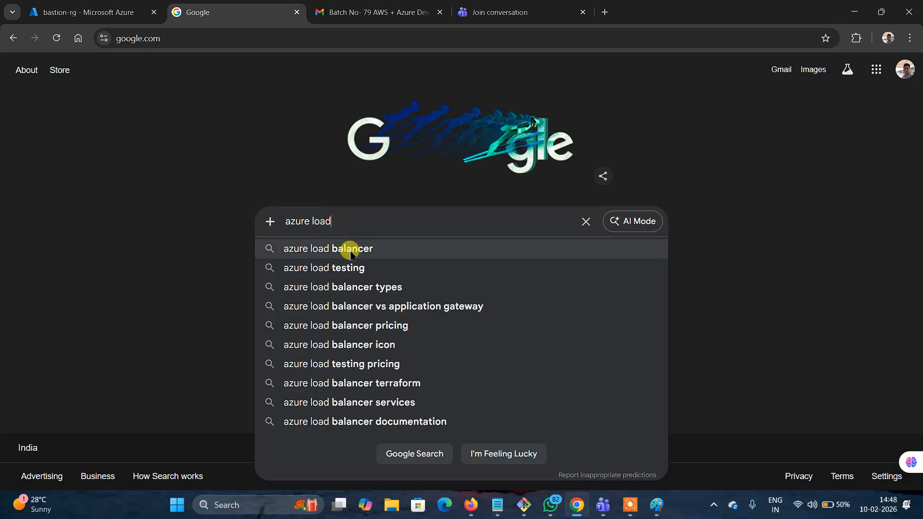
{"action": "left_click", "coordinate": [347, 248]}
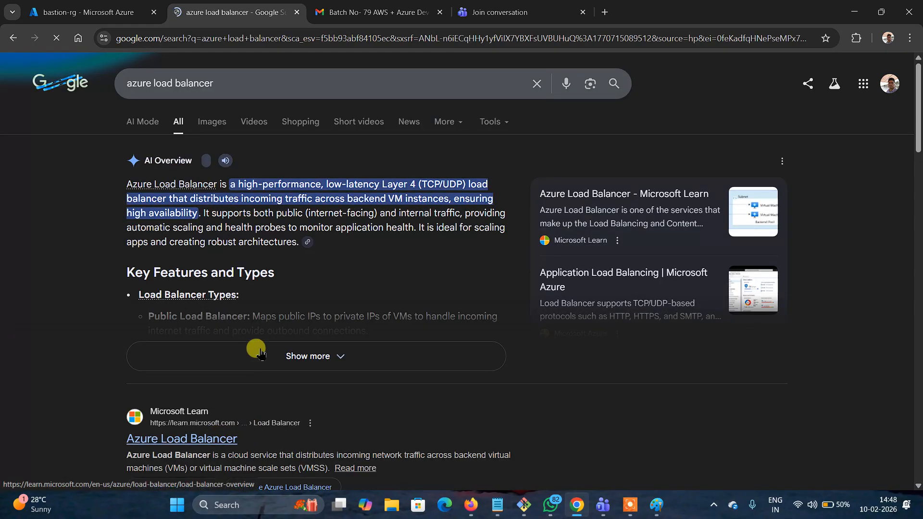
Step: Review the full AI Overview on Azure Load Balancer, including its key components, and open the Microsoft Learn Azure Load Balancer article
{"action": "left_click", "coordinate": [328, 360]}
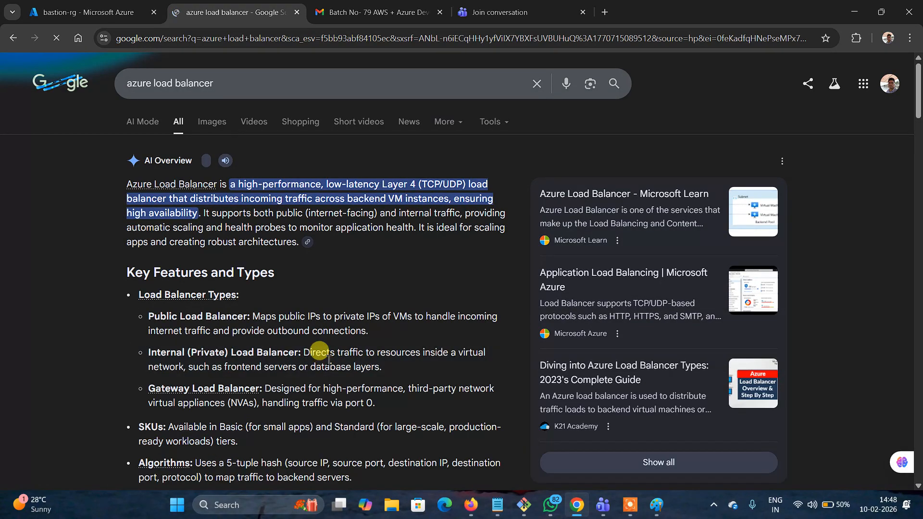
{"action": "scroll", "coordinate": [328, 362], "scroll_direction": "down", "scroll_amount": 9}
{"action": "scroll", "coordinate": [328, 361], "scroll_direction": "down", "scroll_amount": 13}
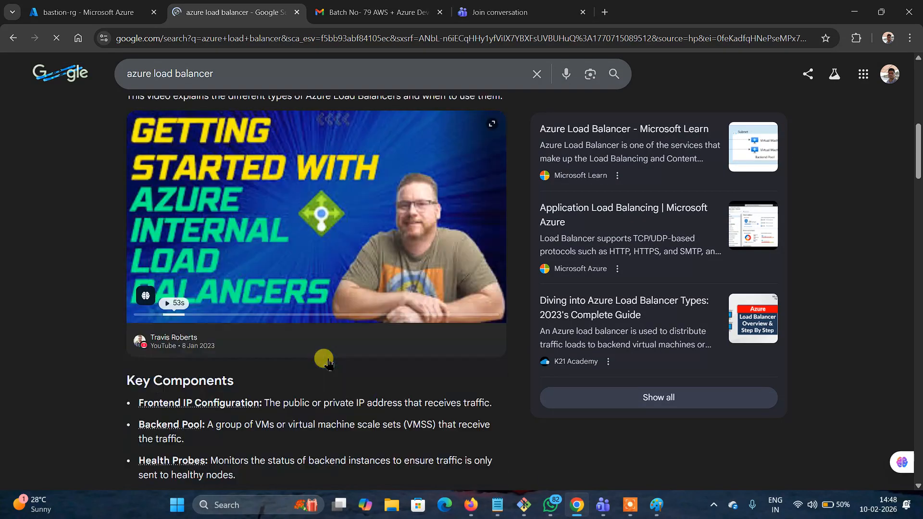
{"action": "scroll", "coordinate": [327, 360], "scroll_direction": "down", "scroll_amount": 9}
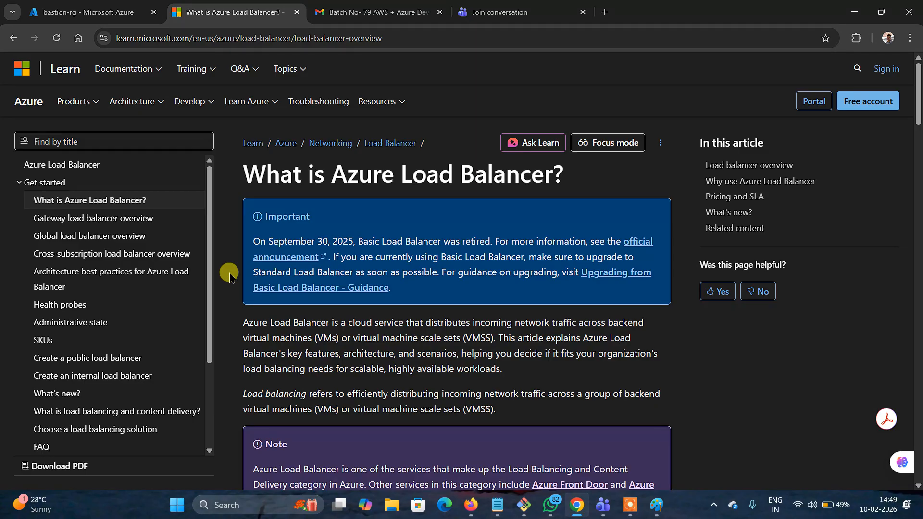
Step: Read through the "What is Azure Load Balancer?" article, covering core capabilities, traffic distribution scenarios, advanced features, monitoring, security and pricing
{"action": "scroll", "coordinate": [730, 337], "scroll_direction": "down", "scroll_amount": 2}
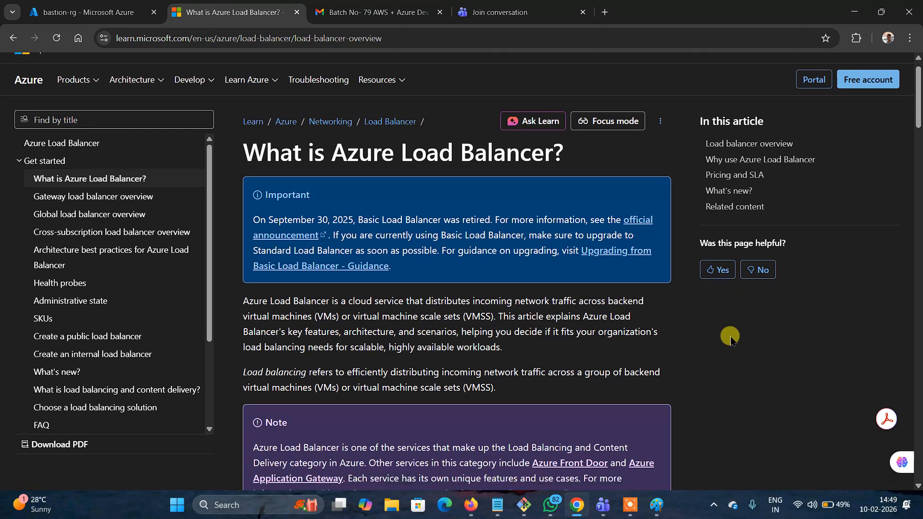
{"action": "scroll", "coordinate": [729, 336], "scroll_direction": "down", "scroll_amount": 15}
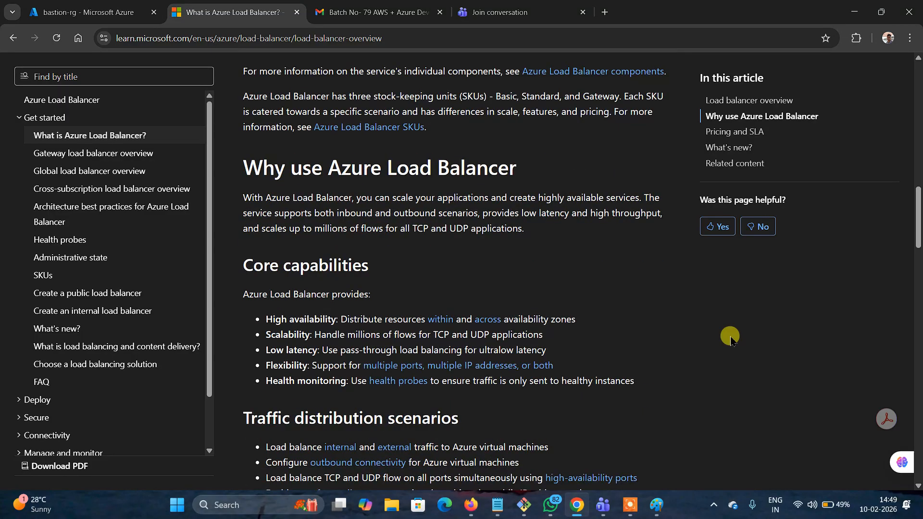
{"action": "scroll", "coordinate": [730, 336], "scroll_direction": "down", "scroll_amount": 15}
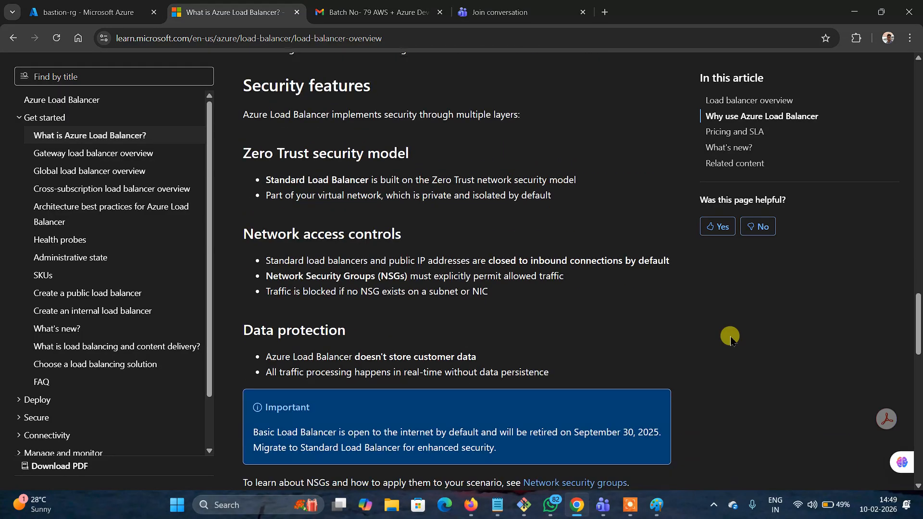
{"action": "scroll", "coordinate": [730, 336], "scroll_direction": "down", "scroll_amount": 10}
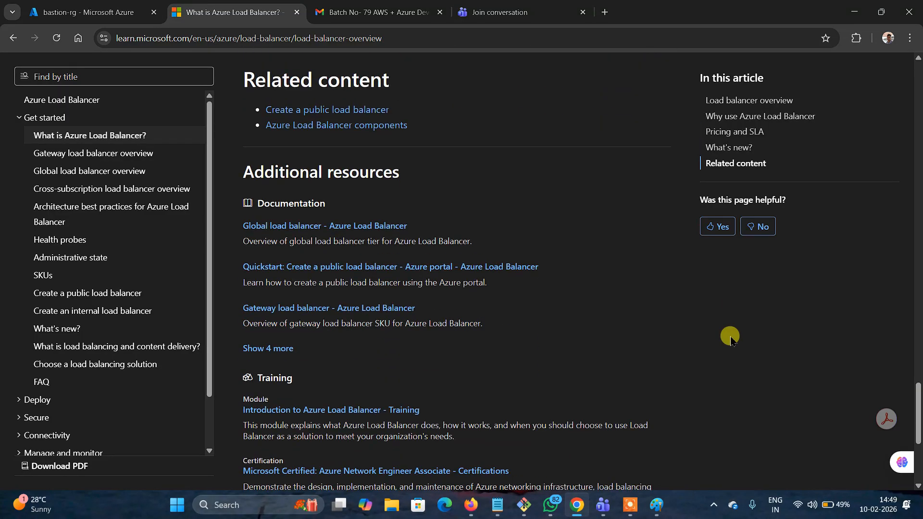
{"action": "scroll", "coordinate": [729, 337], "scroll_direction": "down", "scroll_amount": 5}
{"action": "scroll", "coordinate": [730, 336], "scroll_direction": "up", "scroll_amount": 20}
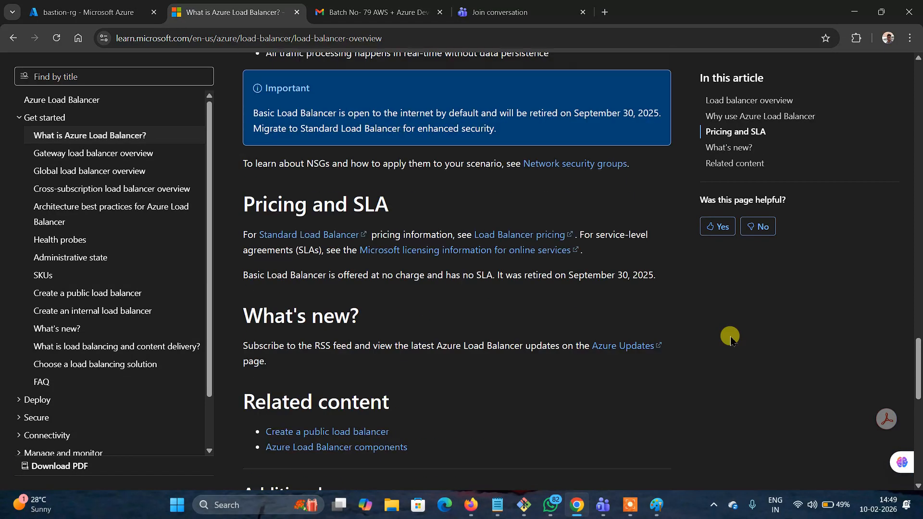
{"action": "scroll", "coordinate": [730, 336], "scroll_direction": "up", "scroll_amount": 8}
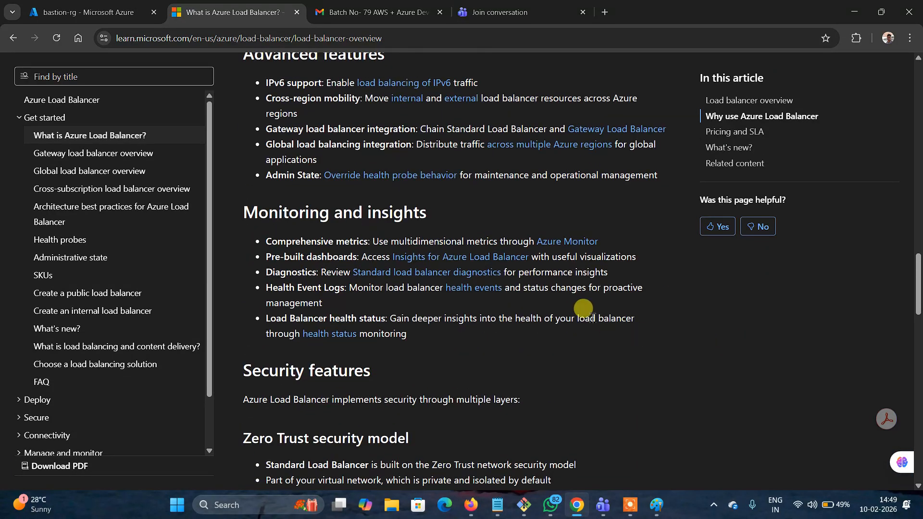
{"action": "scroll", "coordinate": [591, 317], "scroll_direction": "up", "scroll_amount": 4}
{"action": "scroll", "coordinate": [591, 317], "scroll_direction": "up", "scroll_amount": 7}
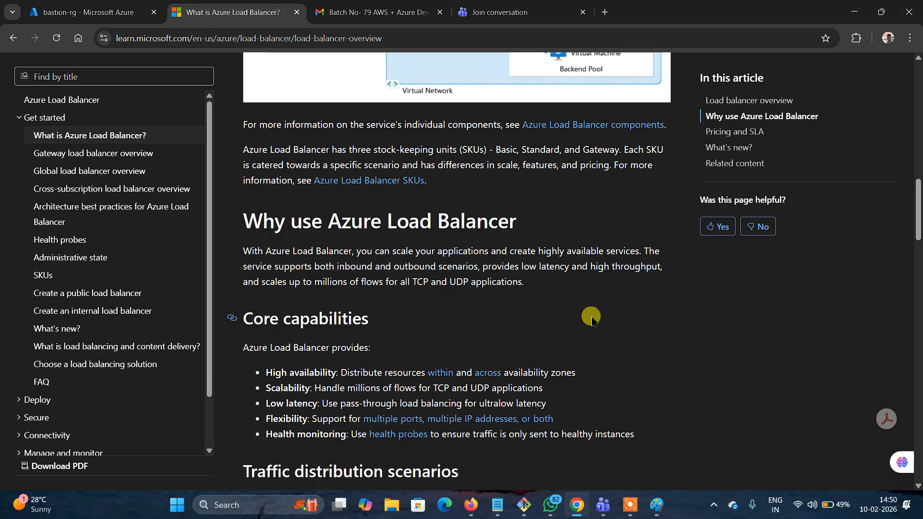
{"action": "scroll", "coordinate": [591, 317], "scroll_direction": "down", "scroll_amount": 1}
{"action": "scroll", "coordinate": [591, 318], "scroll_direction": "down", "scroll_amount": 3}
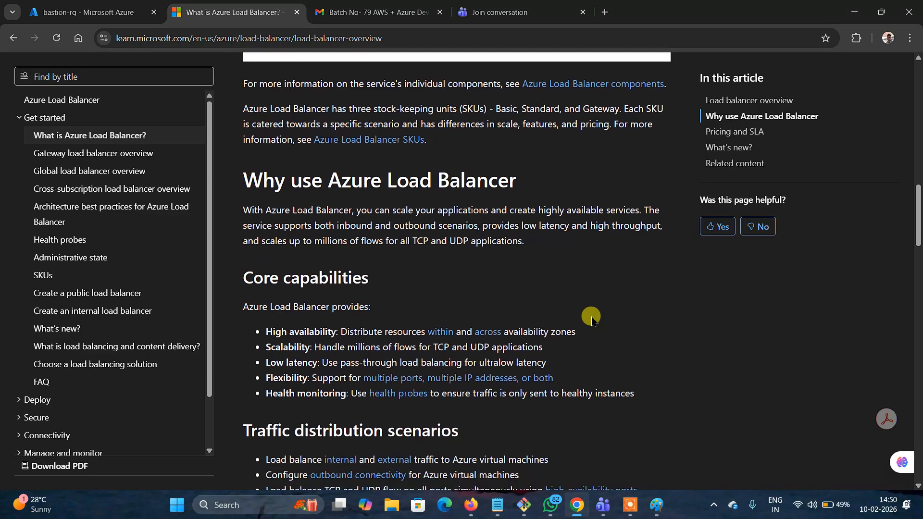
{"action": "scroll", "coordinate": [592, 317], "scroll_direction": "down", "scroll_amount": 1}
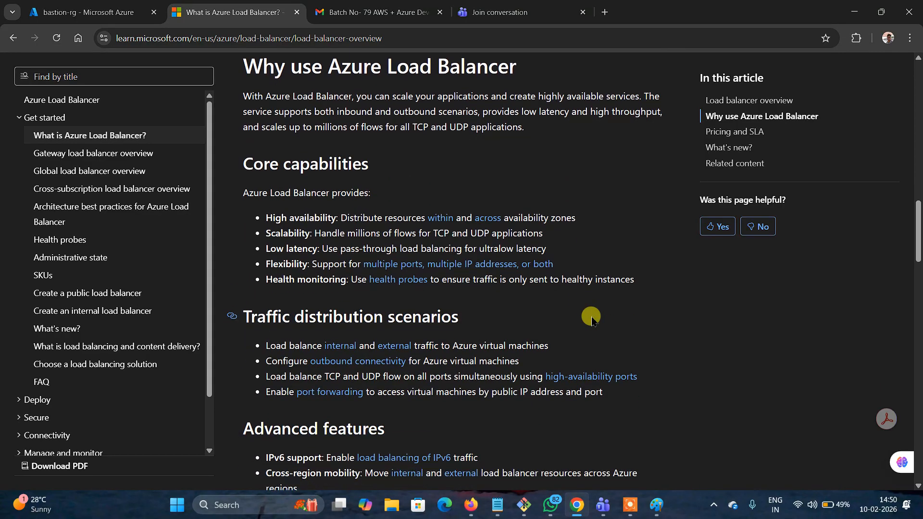
{"action": "scroll", "coordinate": [591, 317], "scroll_direction": "down", "scroll_amount": 1}
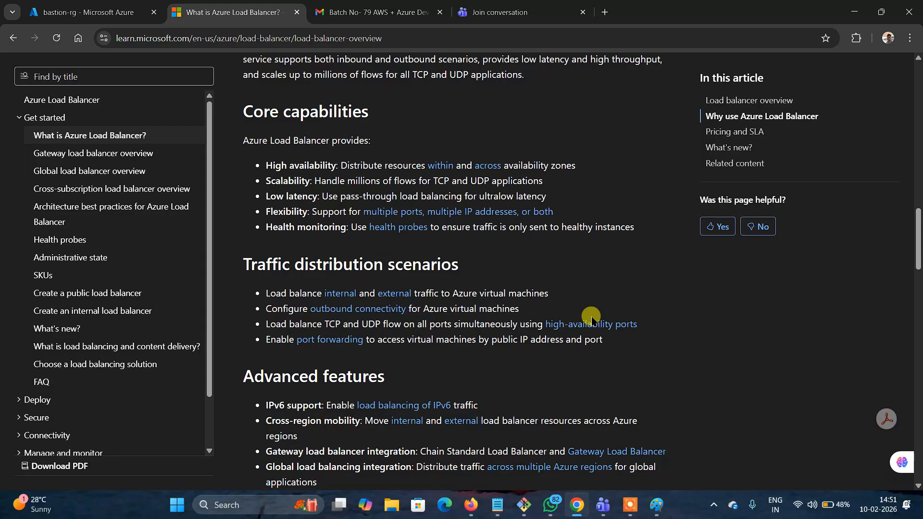
{"action": "scroll", "coordinate": [591, 317], "scroll_direction": "down", "scroll_amount": 3}
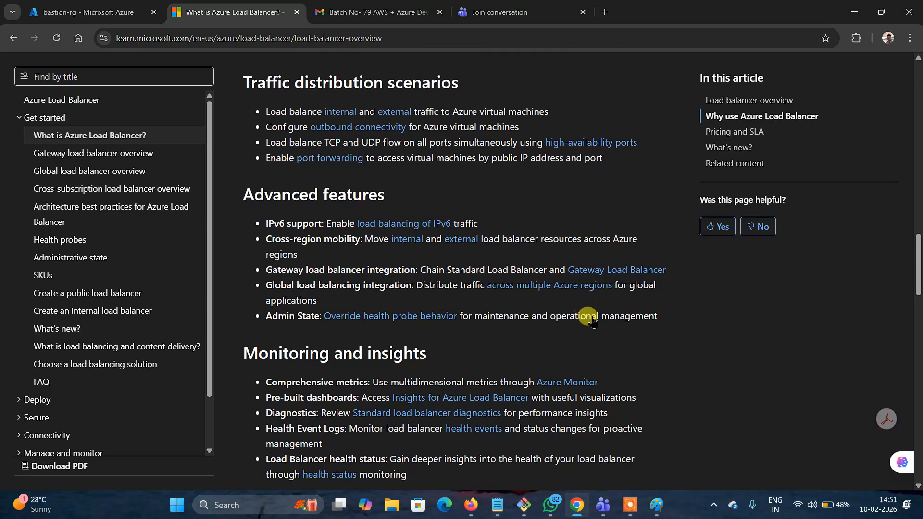
{"action": "scroll", "coordinate": [592, 317], "scroll_direction": "down", "scroll_amount": 11}
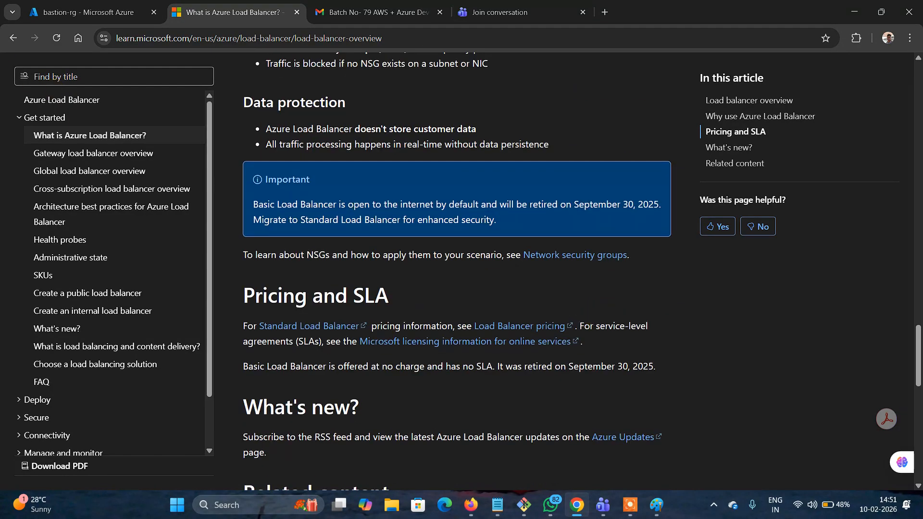
Step: Return to the Google results and search for "azure load balancer types"
{"action": "left_click", "coordinate": [12, 39]}
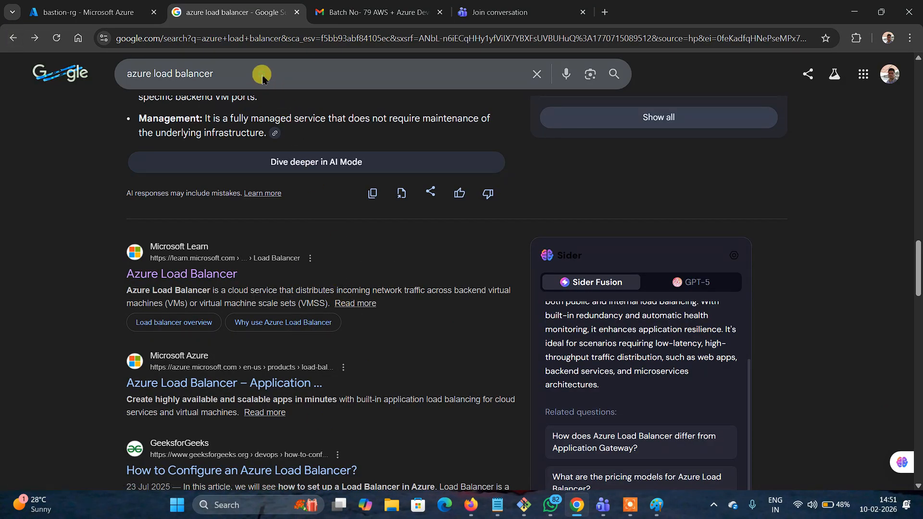
{"action": "left_click", "coordinate": [246, 72]}
{"action": "type", "text": "t"}
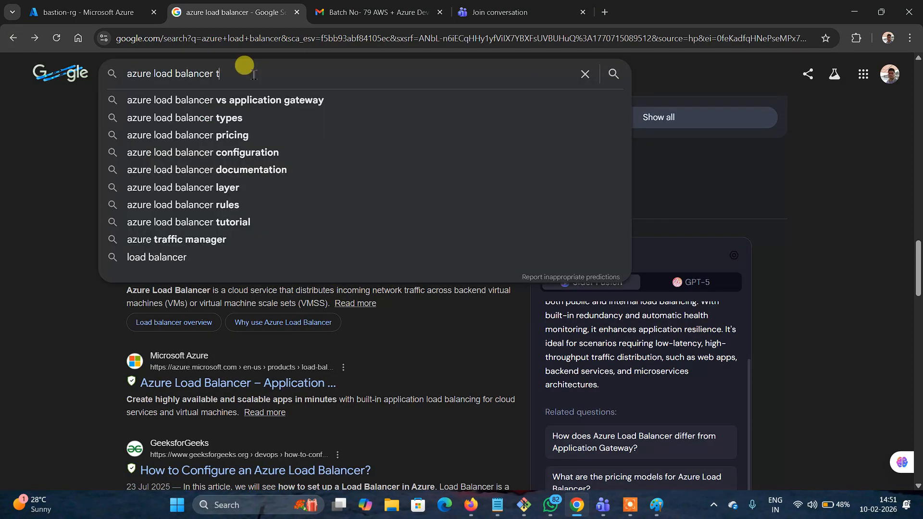
{"action": "type", "text": "yp"}
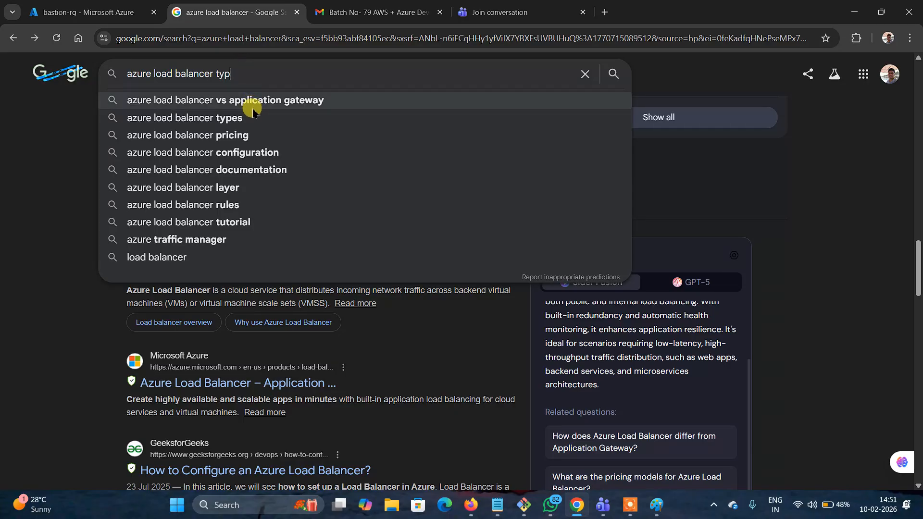
{"action": "key", "text": "Escape"}
{"action": "left_click", "coordinate": [239, 78]}
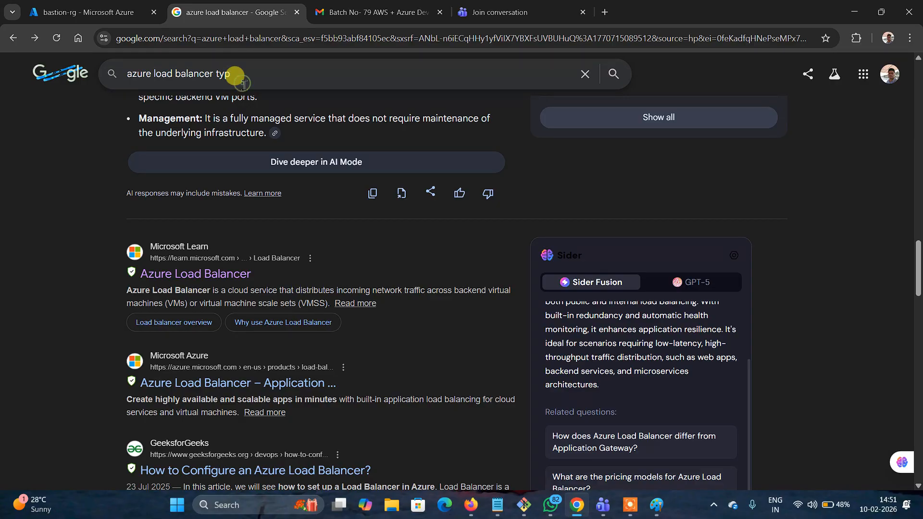
{"action": "type", "text": "es"}
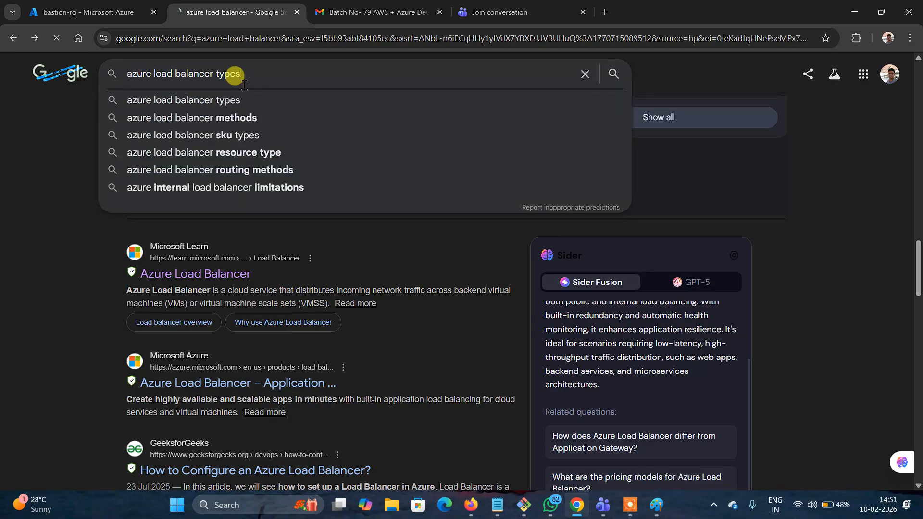
{"action": "key", "text": "Return"}
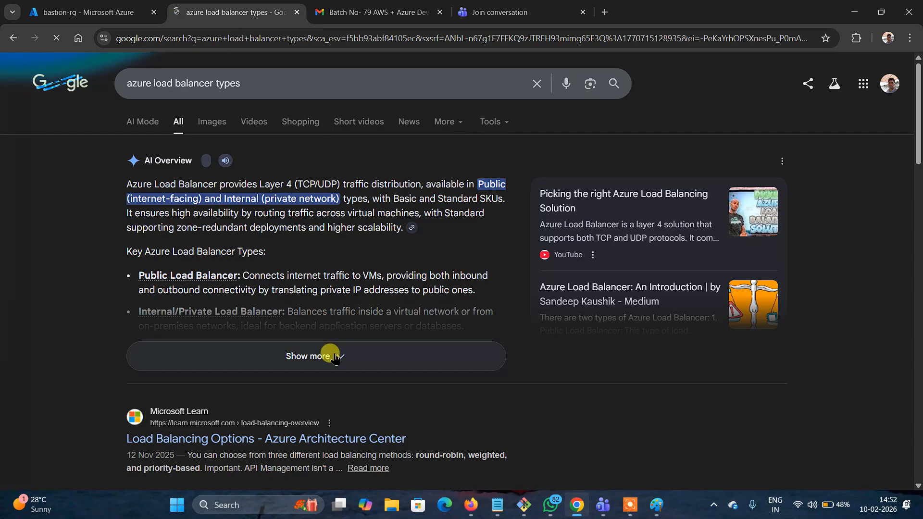
Step: Open the Load Balancing Options article from Azure Architecture Center and review its service categorizations and the table summarizing the load balancing services
{"action": "scroll", "coordinate": [377, 406], "scroll_direction": "down", "scroll_amount": 3}
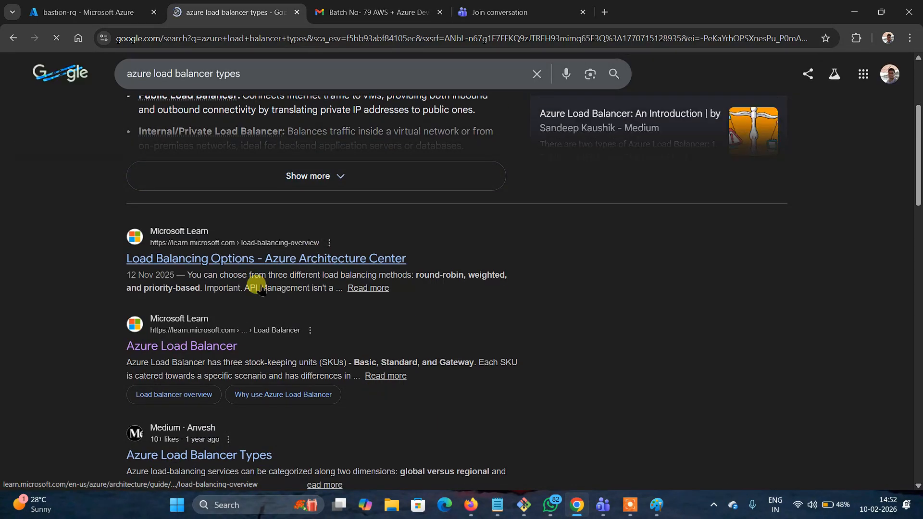
{"action": "left_click", "coordinate": [243, 262]}
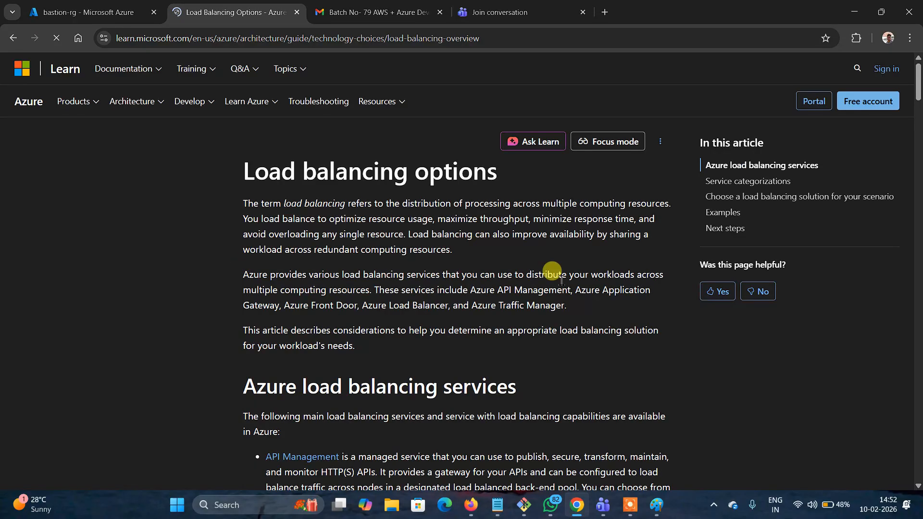
{"action": "scroll", "coordinate": [553, 276], "scroll_direction": "down", "scroll_amount": 9}
{"action": "scroll", "coordinate": [561, 281], "scroll_direction": "down", "scroll_amount": 14}
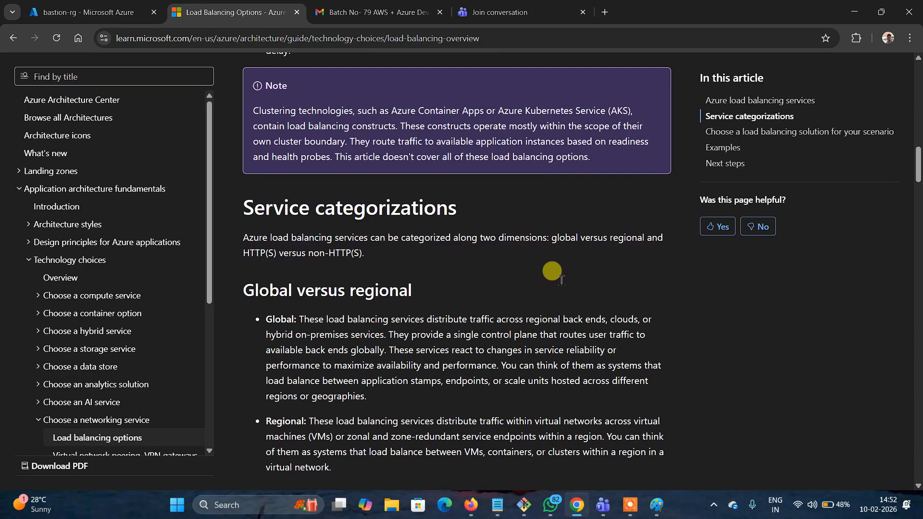
{"action": "scroll", "coordinate": [561, 281], "scroll_direction": "down", "scroll_amount": 7}
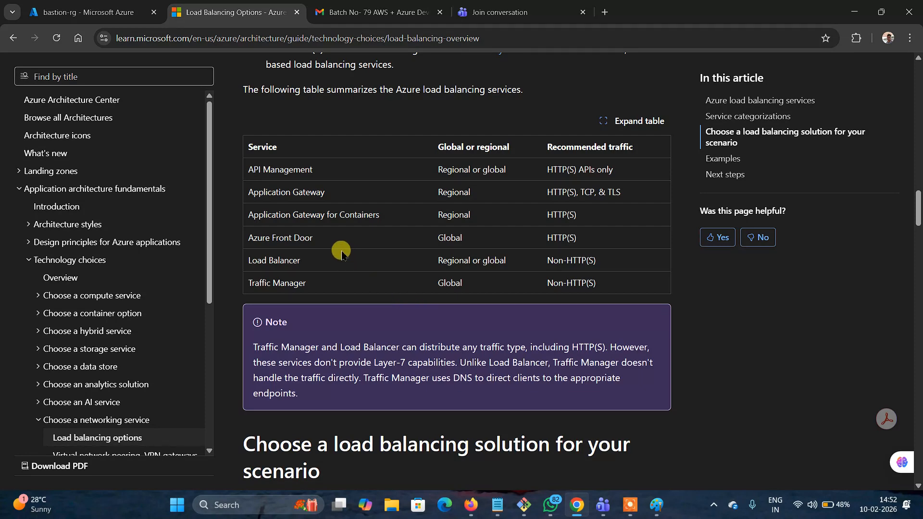
{"action": "scroll", "coordinate": [402, 246], "scroll_direction": "down", "scroll_amount": 3}
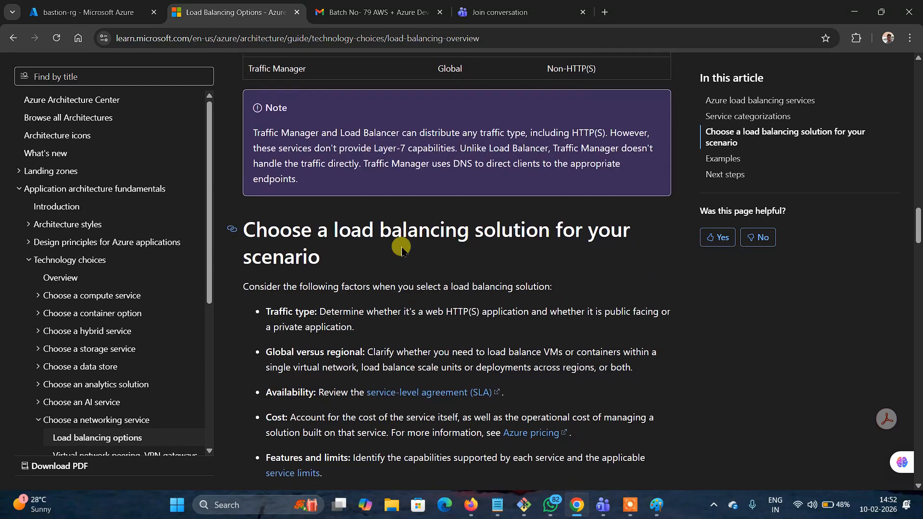
{"action": "scroll", "coordinate": [542, 268], "scroll_direction": "up", "scroll_amount": 3}
{"action": "scroll", "coordinate": [548, 271], "scroll_direction": "up", "scroll_amount": 3}
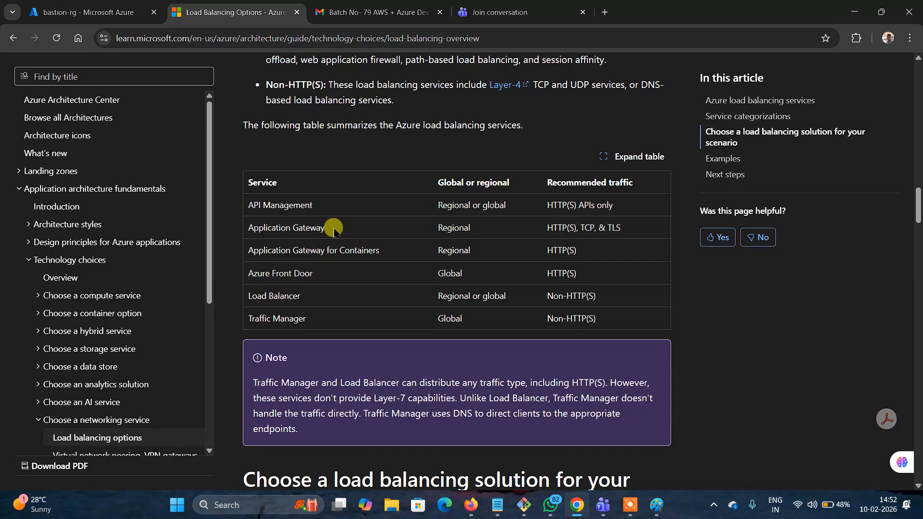
Step: Highlight the load balancing services table from API Management through Traffic Manager to compare scope and recommended traffic, and clear the selection
{"action": "right_click", "coordinate": [274, 287]}
{"action": "left_click", "coordinate": [208, 309]}
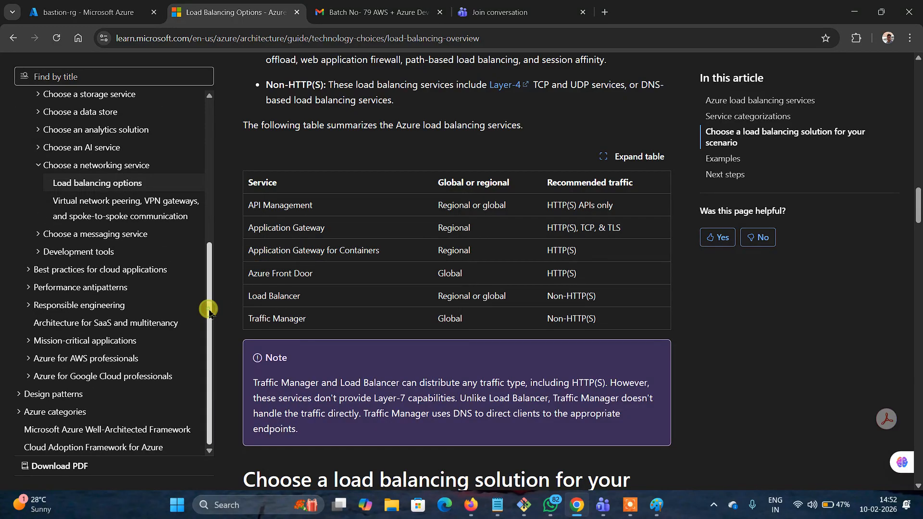
{"action": "scroll", "coordinate": [309, 319], "scroll_direction": "down", "scroll_amount": 1}
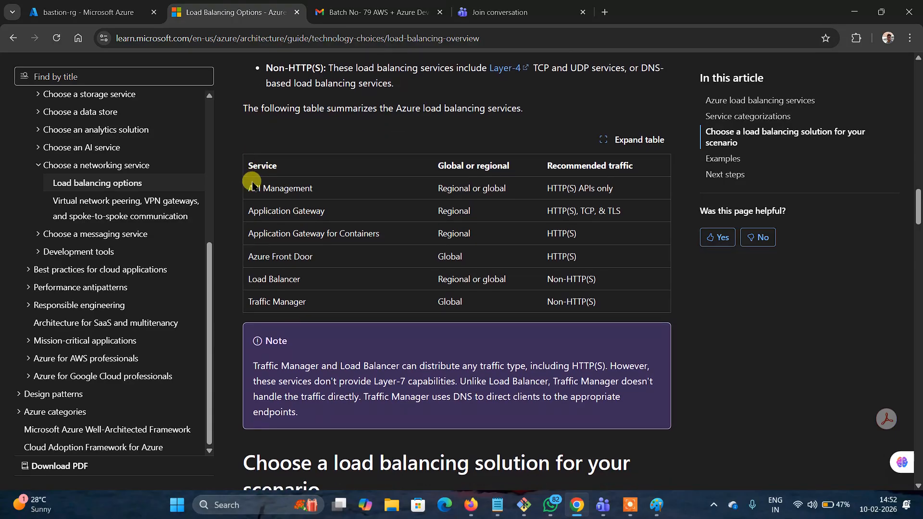
{"action": "left_click_drag", "start_coordinate": [252, 185], "coordinate": [618, 297]}
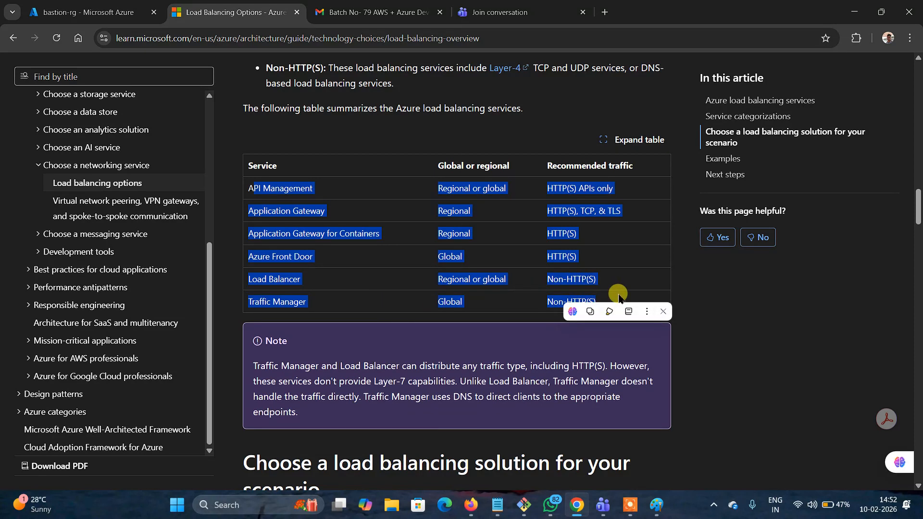
{"action": "left_click", "coordinate": [619, 297]}
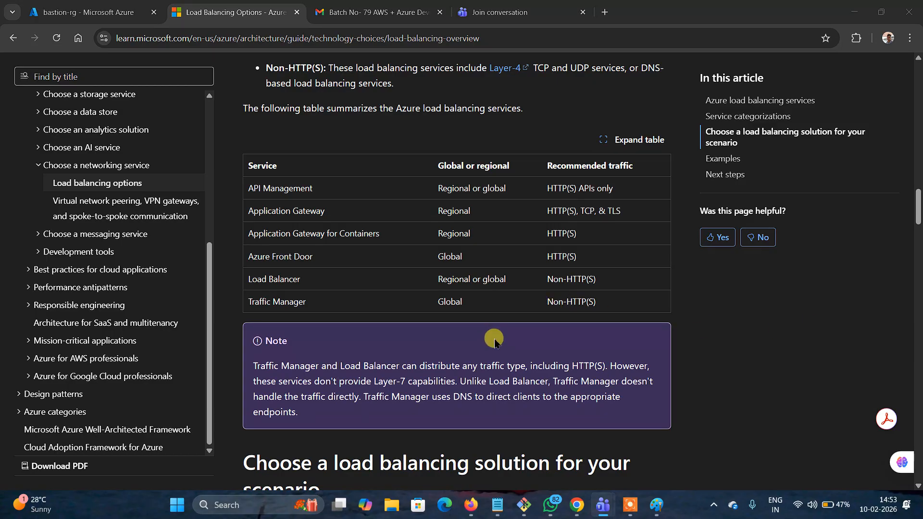
{"action": "left_click", "coordinate": [637, 507]}
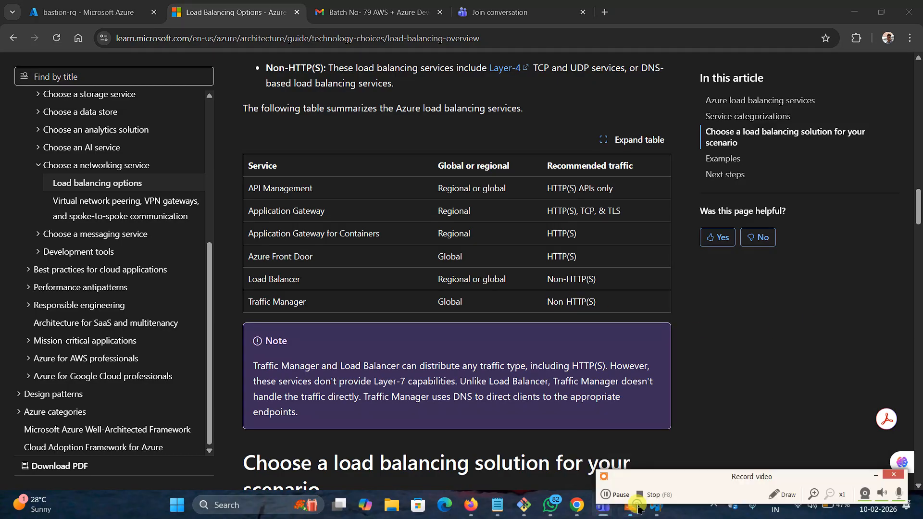